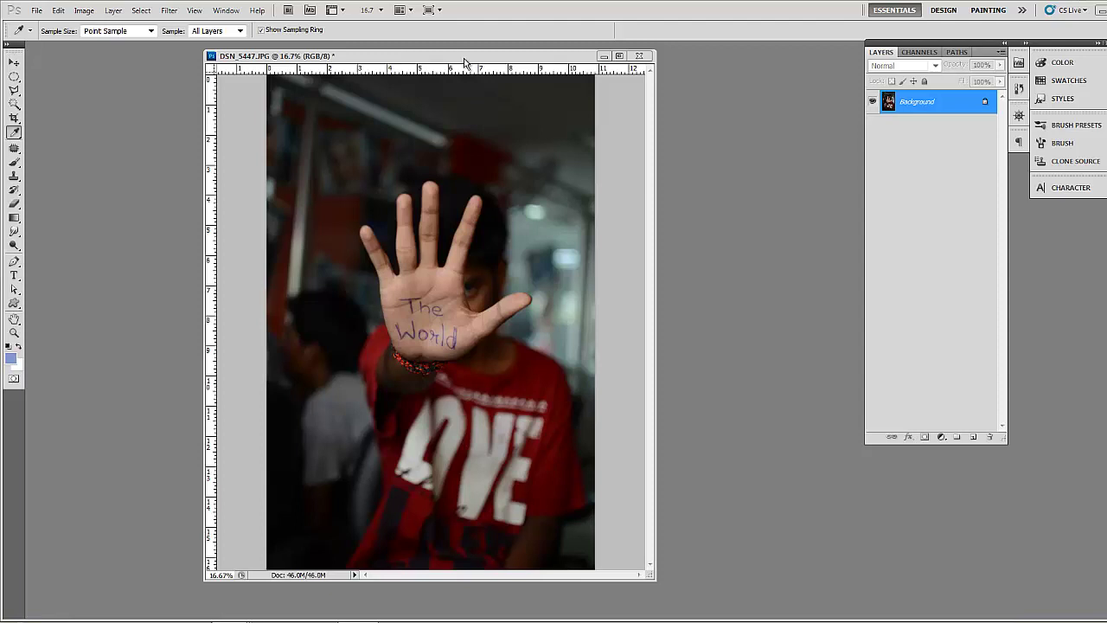
drag(465, 62, 468, 66)
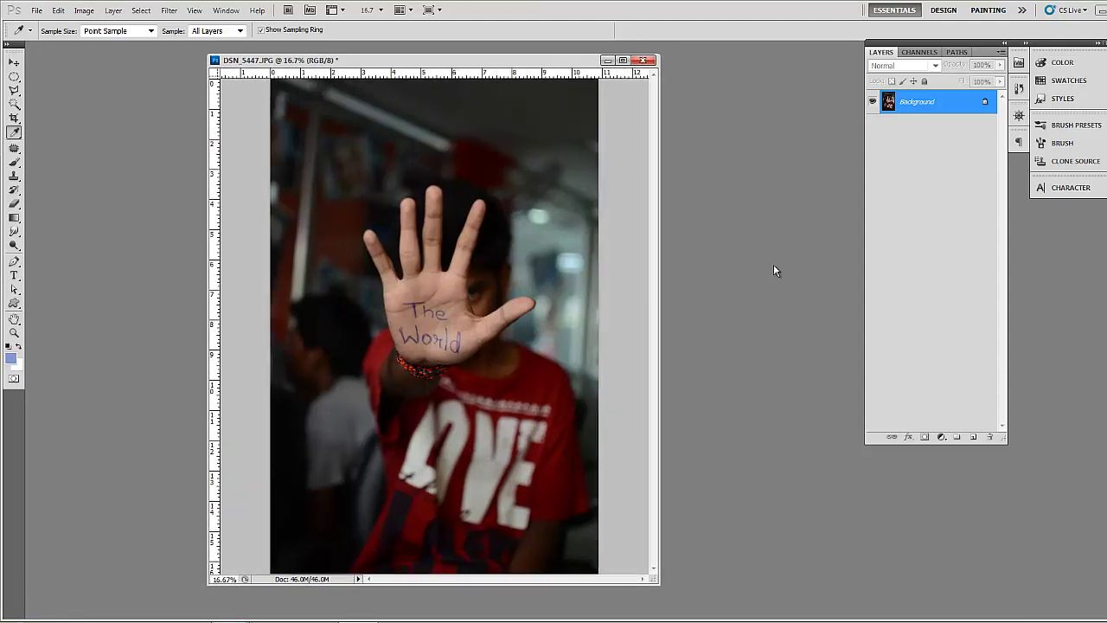
click(941, 437)
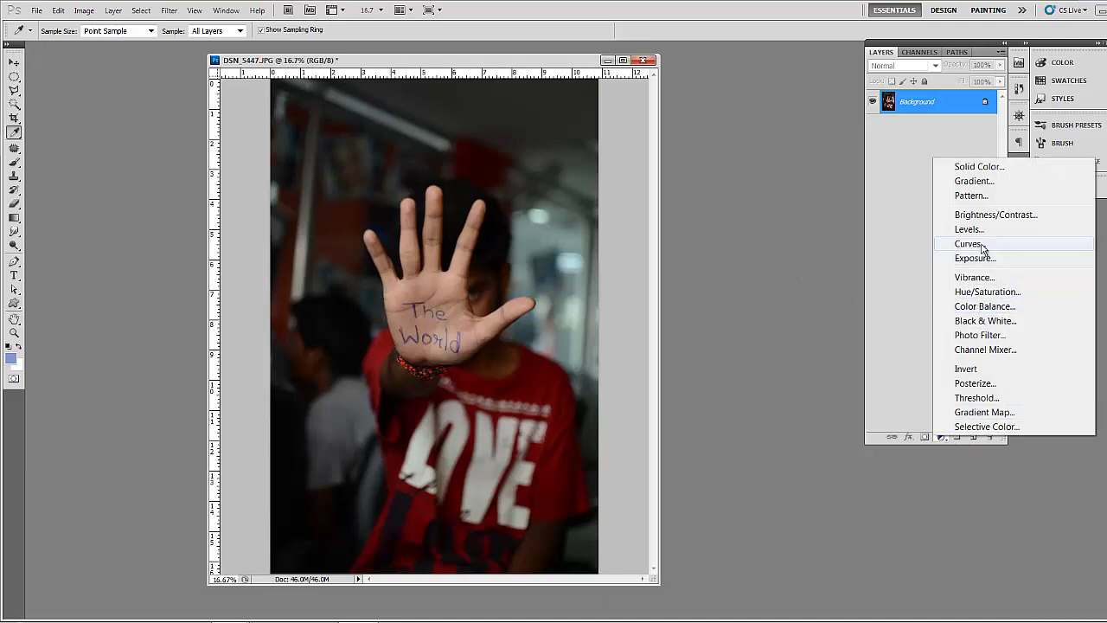
click(941, 437)
click(941, 436)
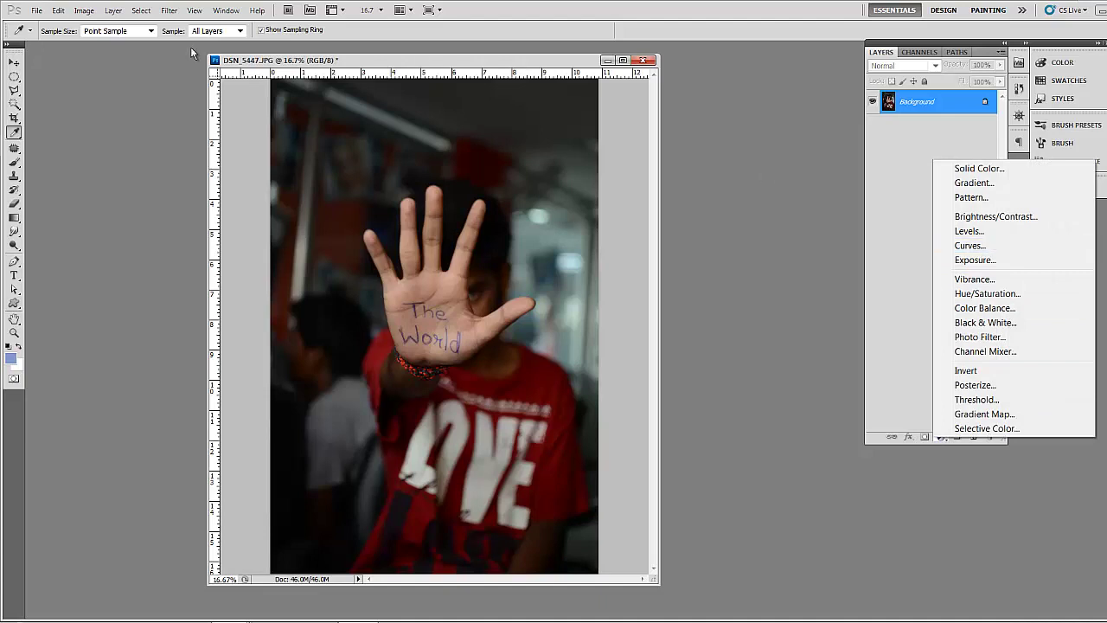
click(87, 13)
click(84, 12)
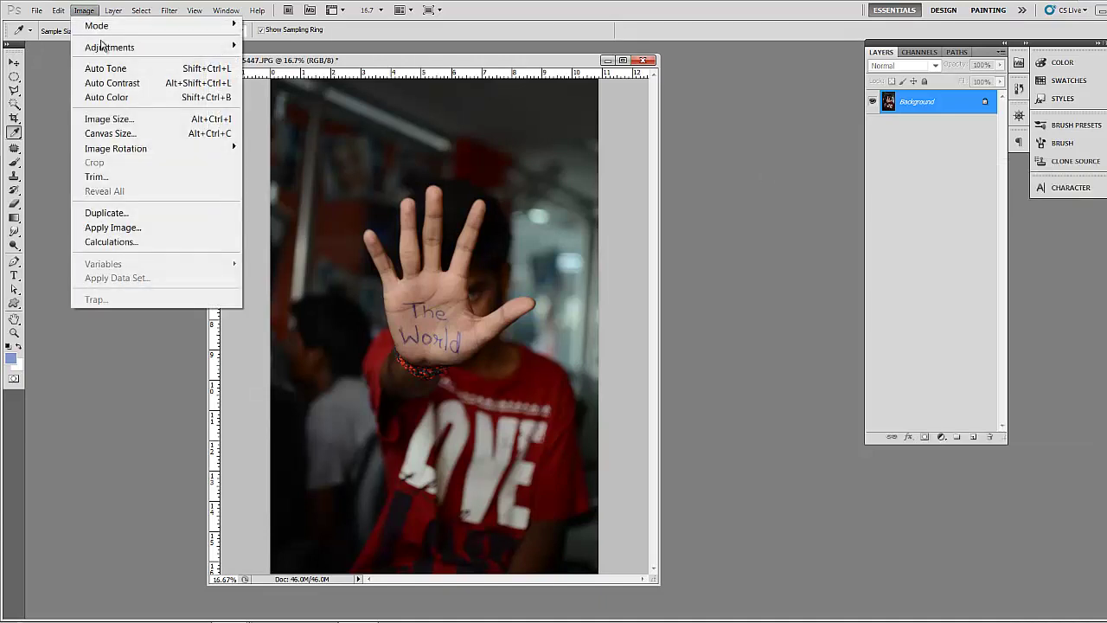
mouse_move(130, 47)
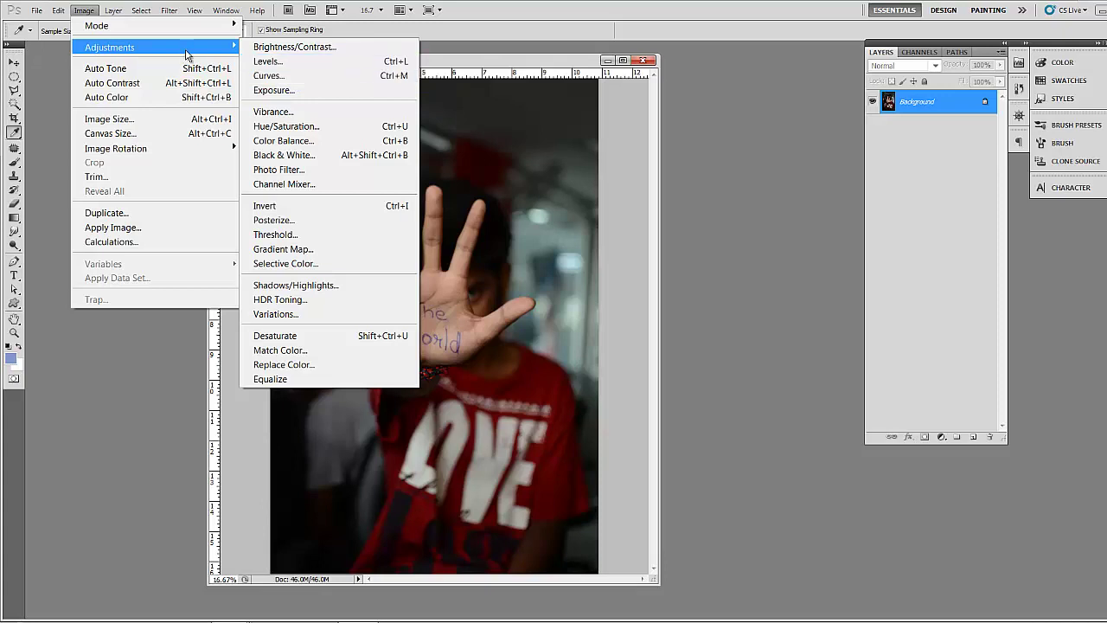
mouse_move(238, 47)
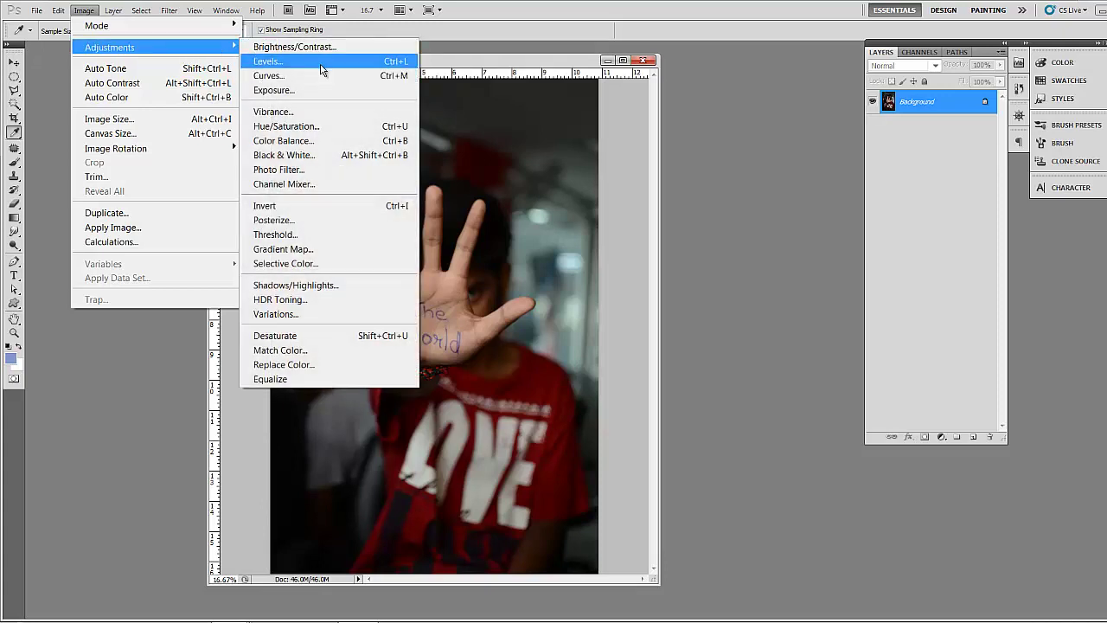
Add a Curves adjustment layer above the Background and move its settings clear of the photo
click(943, 439)
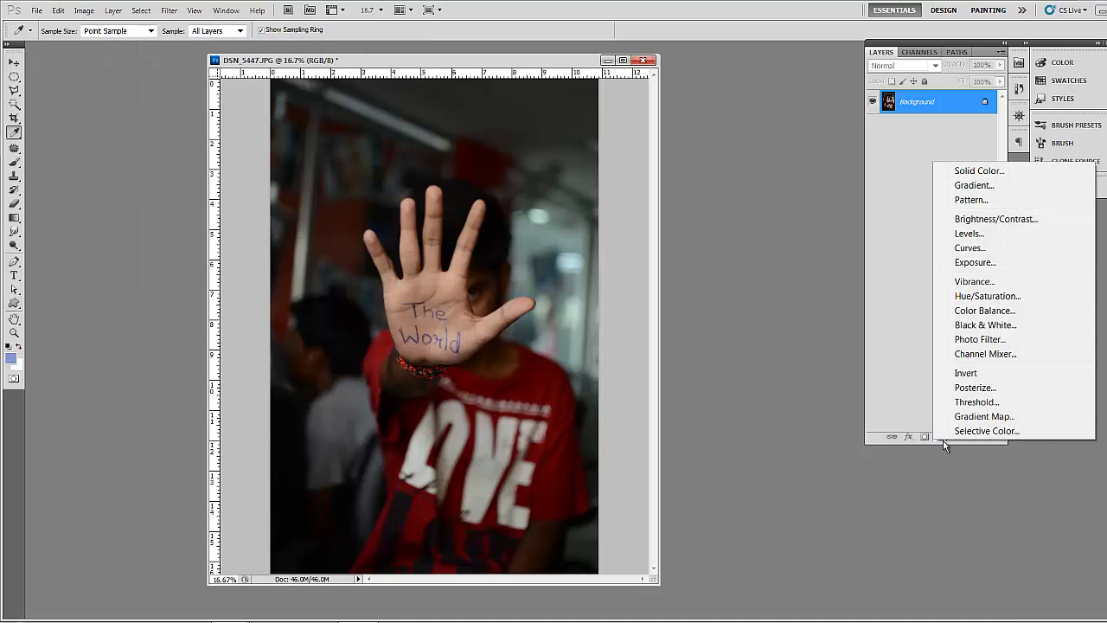
click(975, 250)
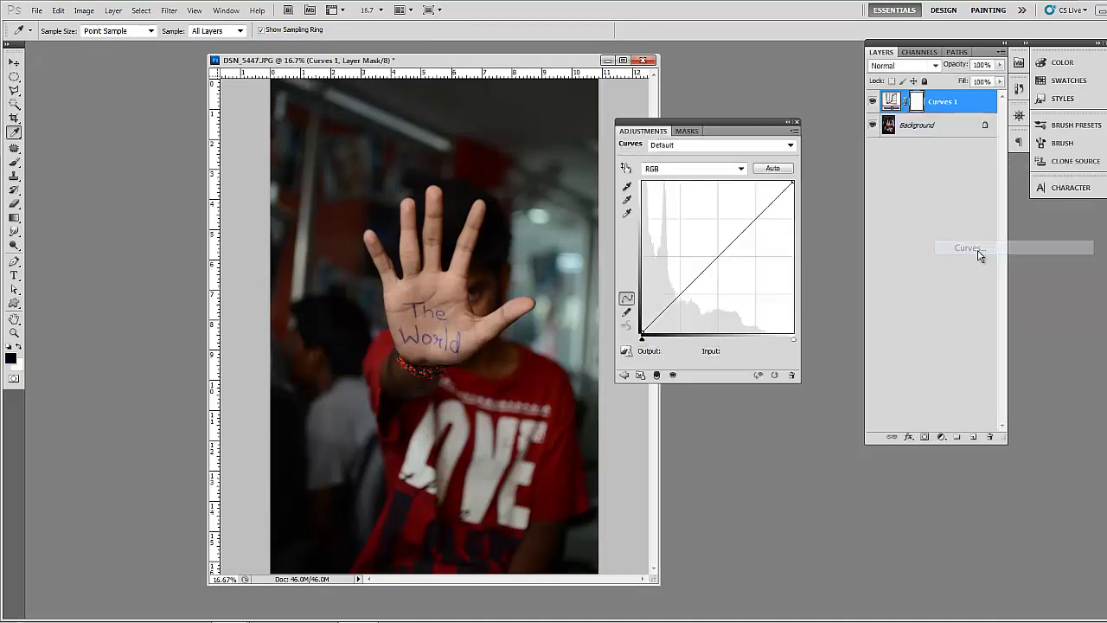
drag(745, 128, 809, 100)
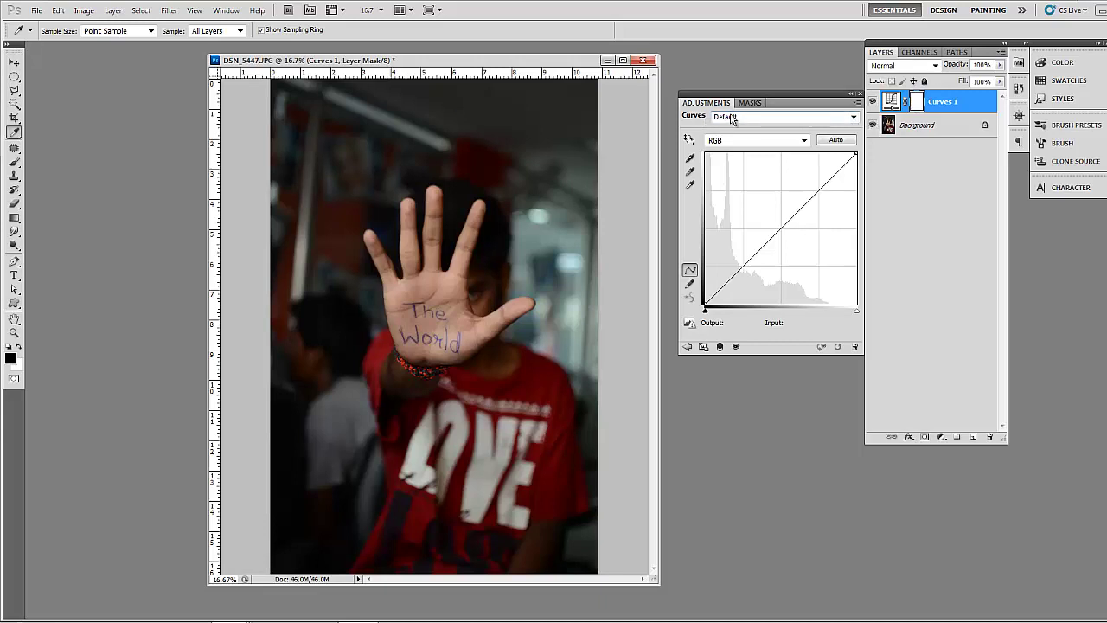
Try the Color Negative, Cross Process, Darker and Increase Contrast curve presets, and return the curve to Default
click(853, 118)
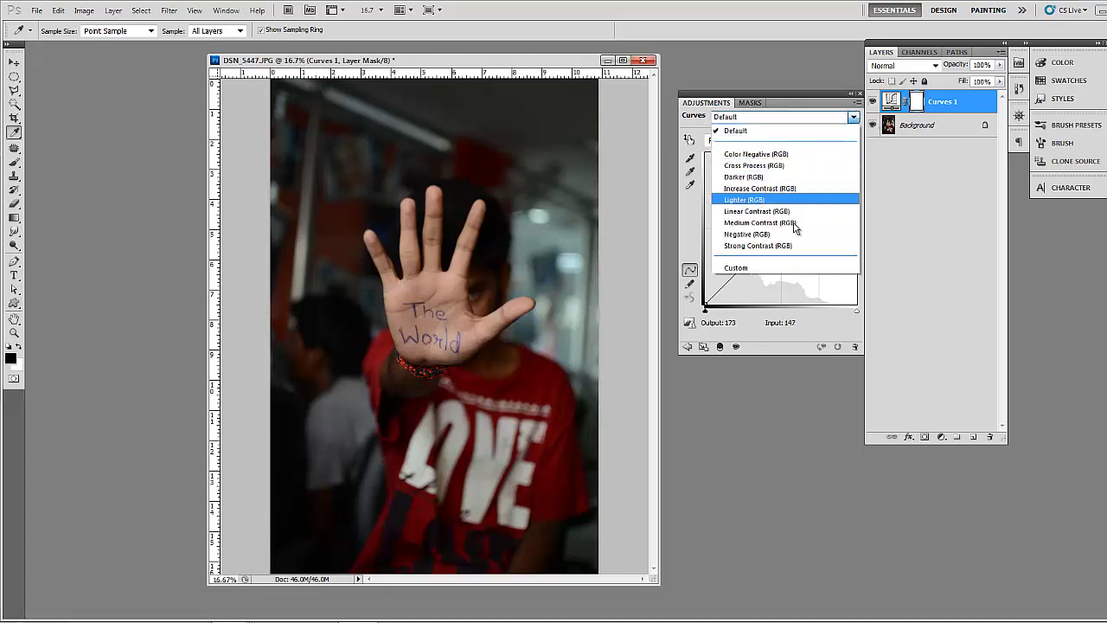
click(789, 158)
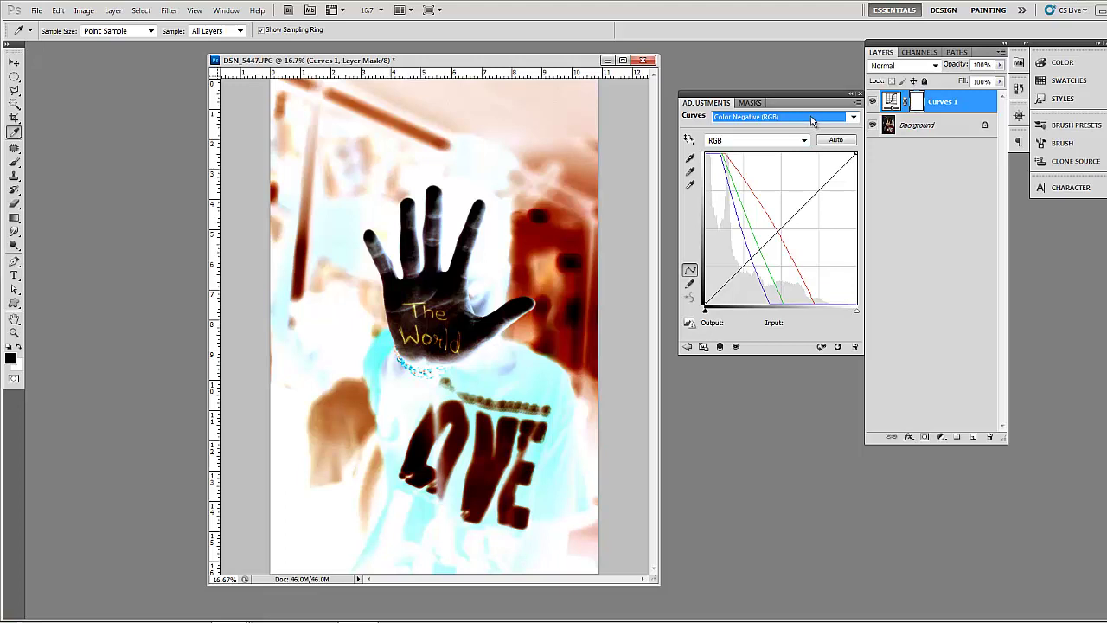
click(811, 118)
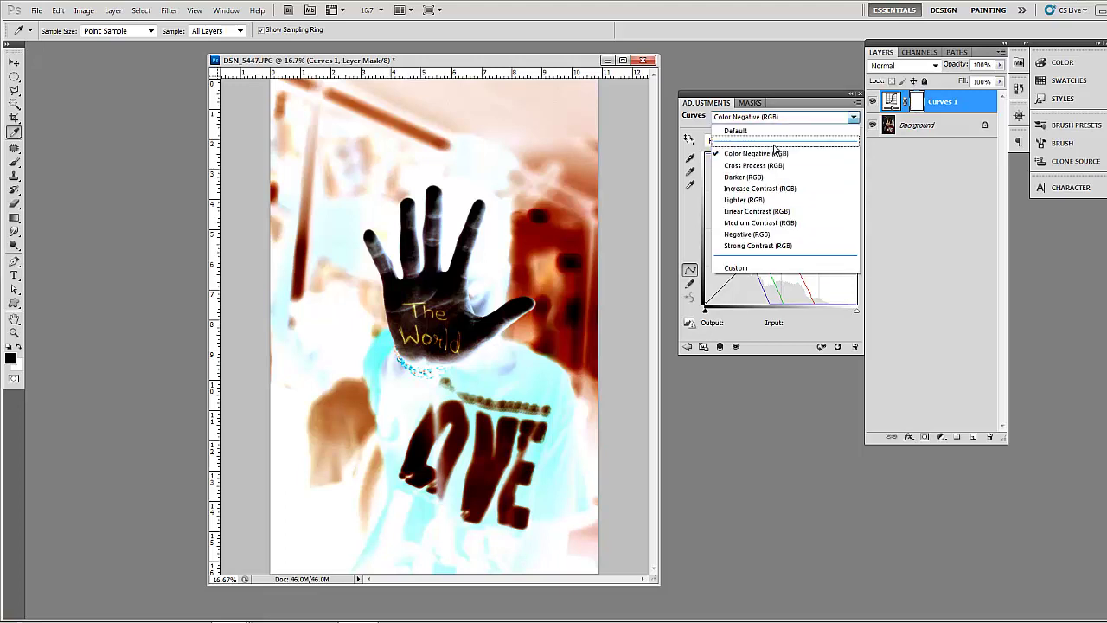
click(782, 166)
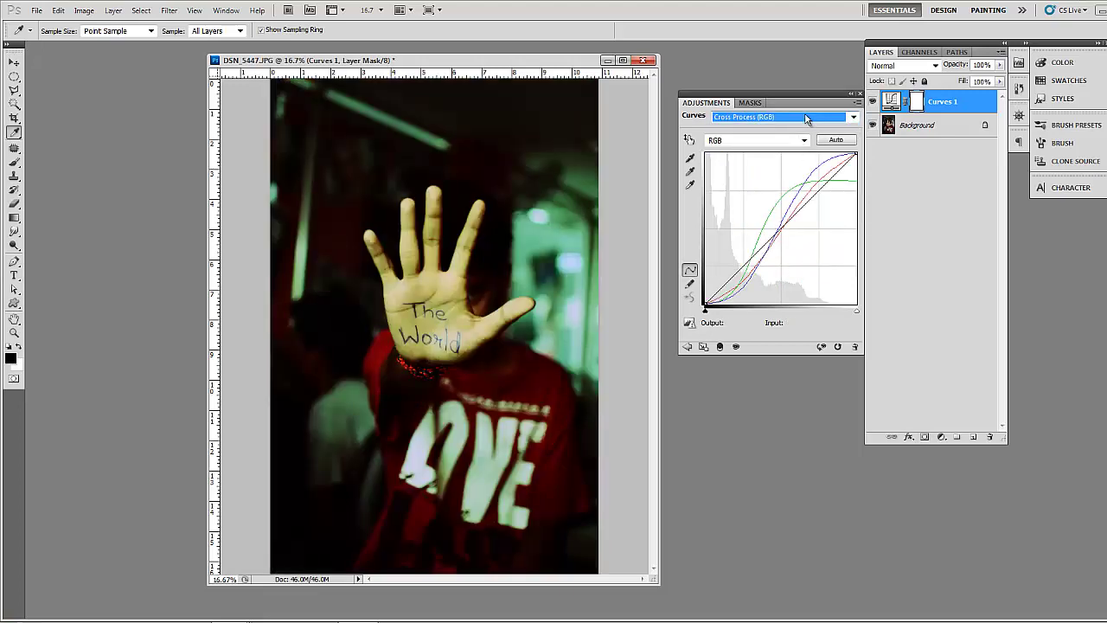
click(805, 117)
click(770, 177)
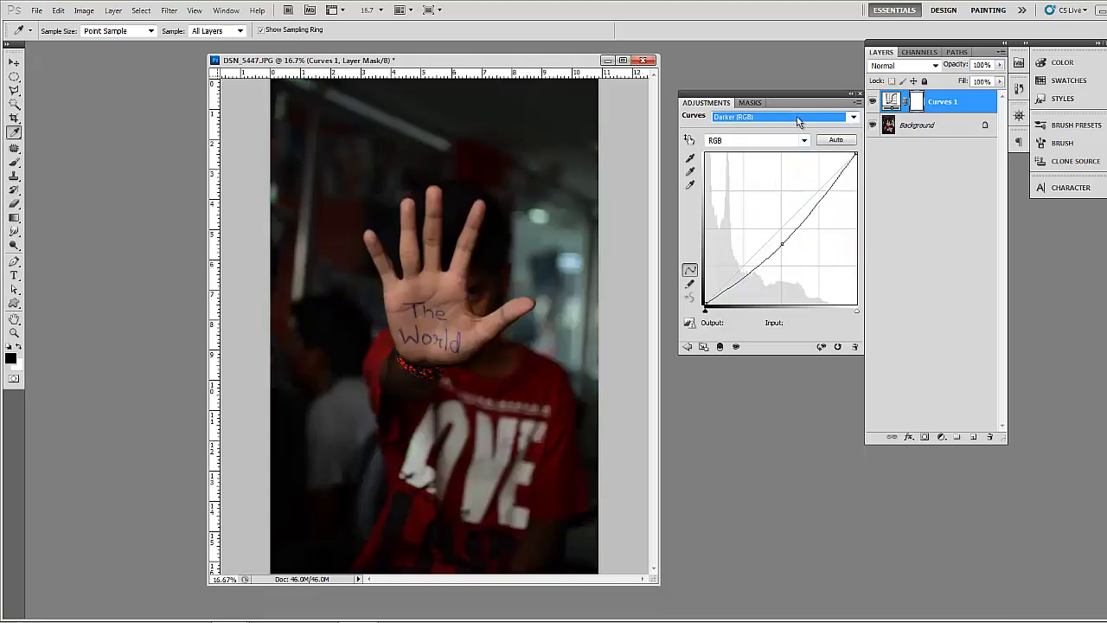
key(Down)
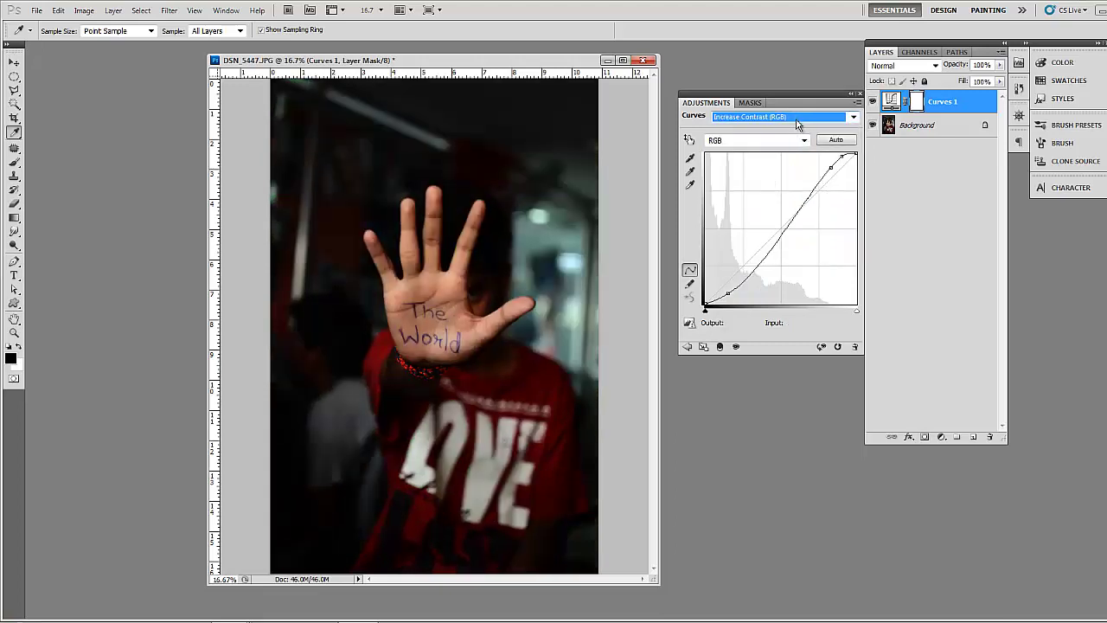
key(Up)
key(Up)
key(Up)
key(Up)
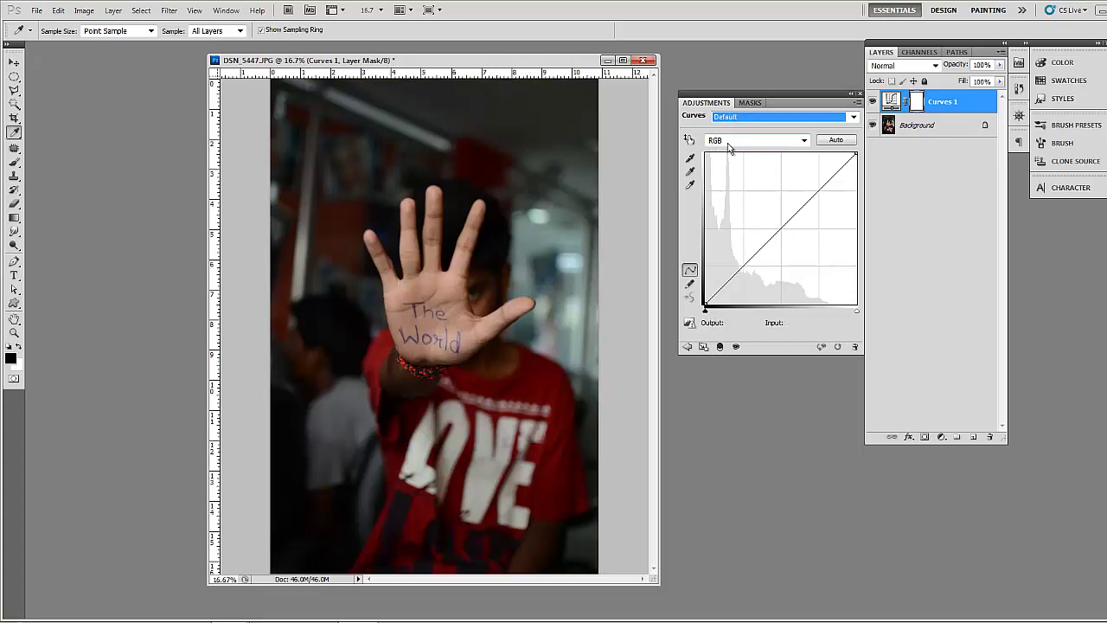
Go through the curve presets again from Color Negative to Increase Contrast, and restore the Default preset
click(751, 118)
click(751, 152)
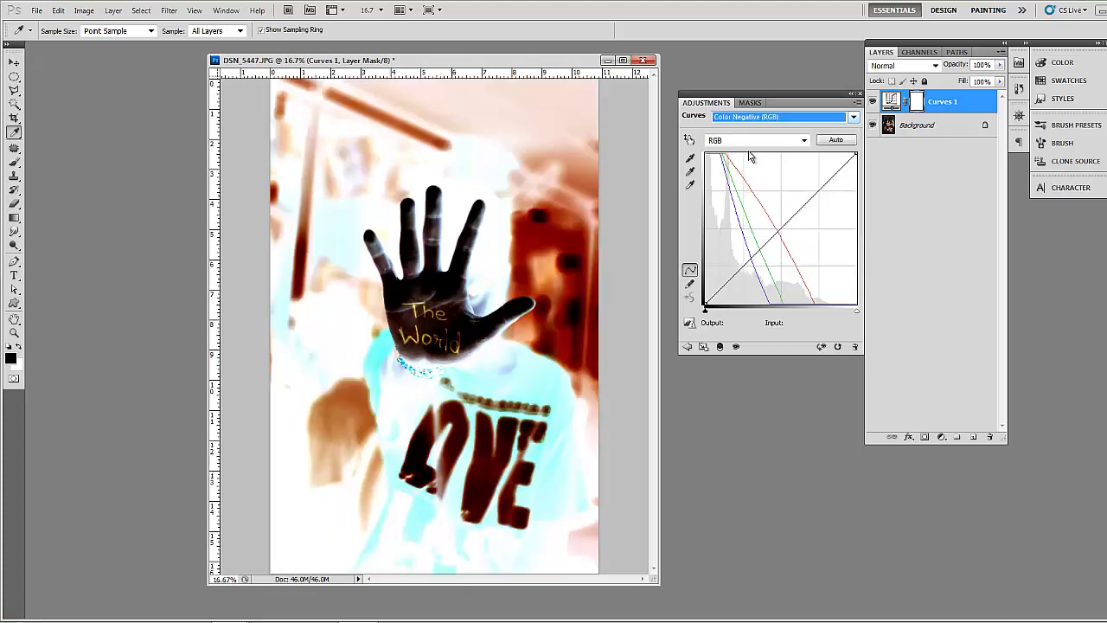
key(Down)
key(Down)
key(Down)
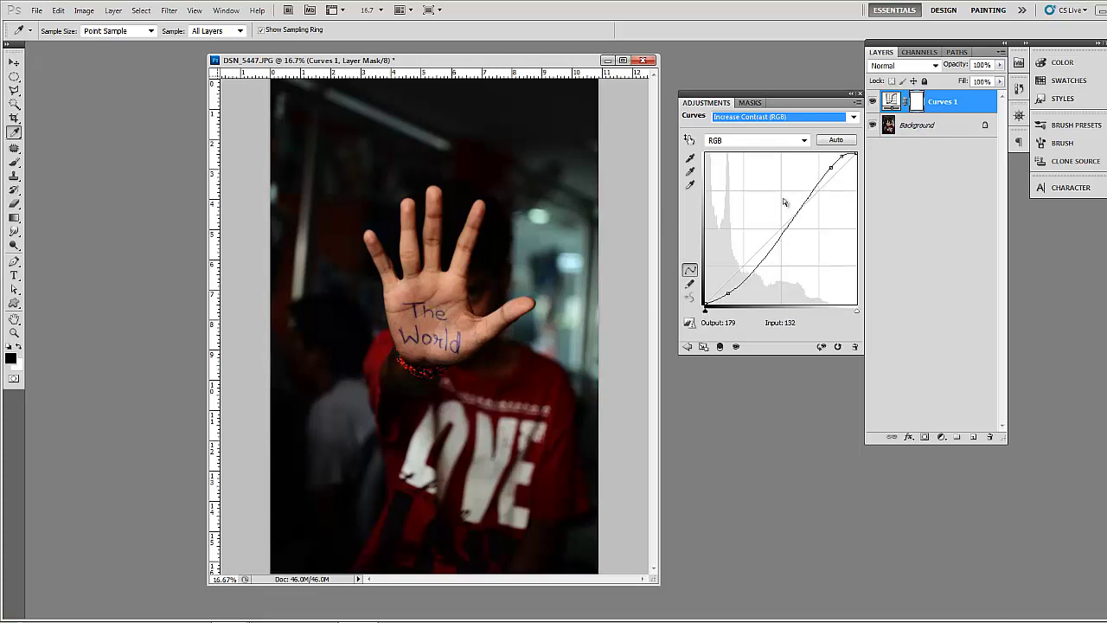
click(768, 117)
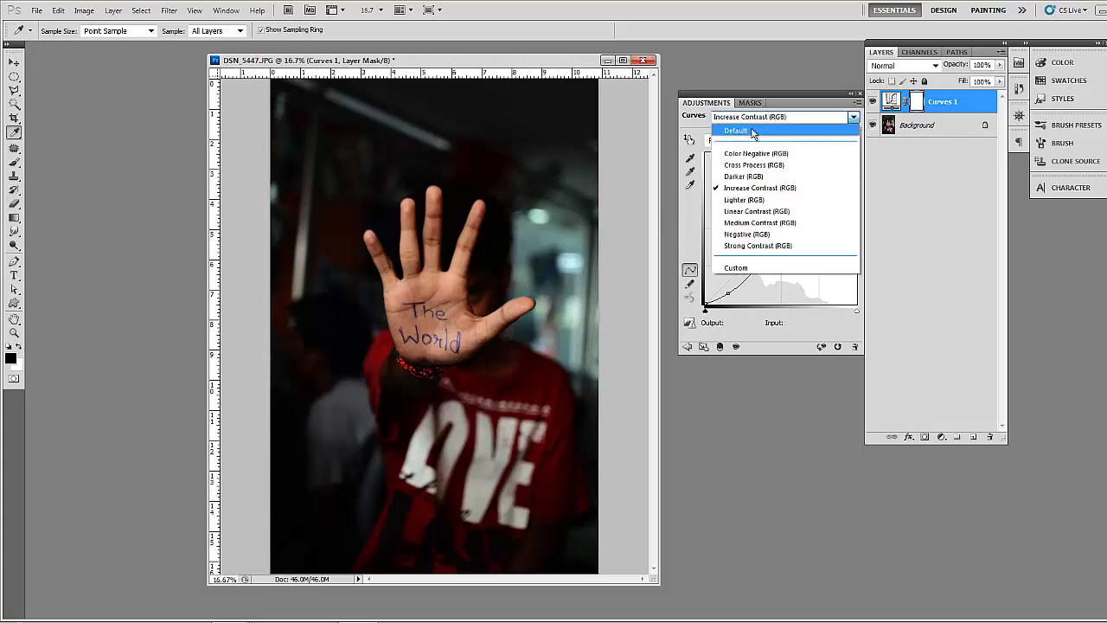
click(749, 130)
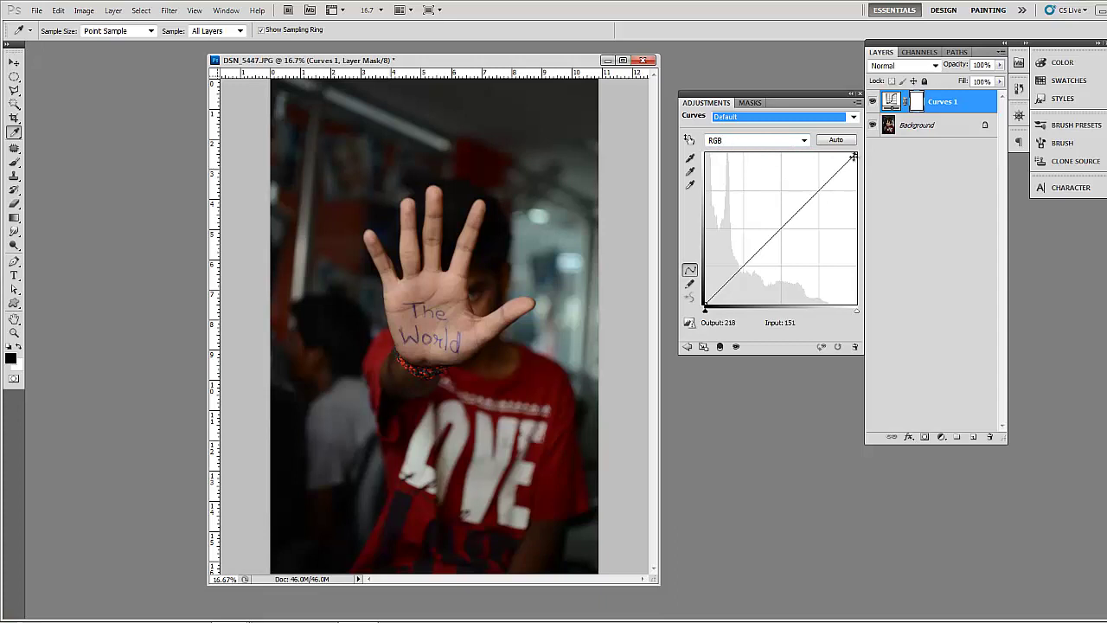
View the Red, Green and Blue channel curves one after another and return to the composite RGB curve
click(725, 141)
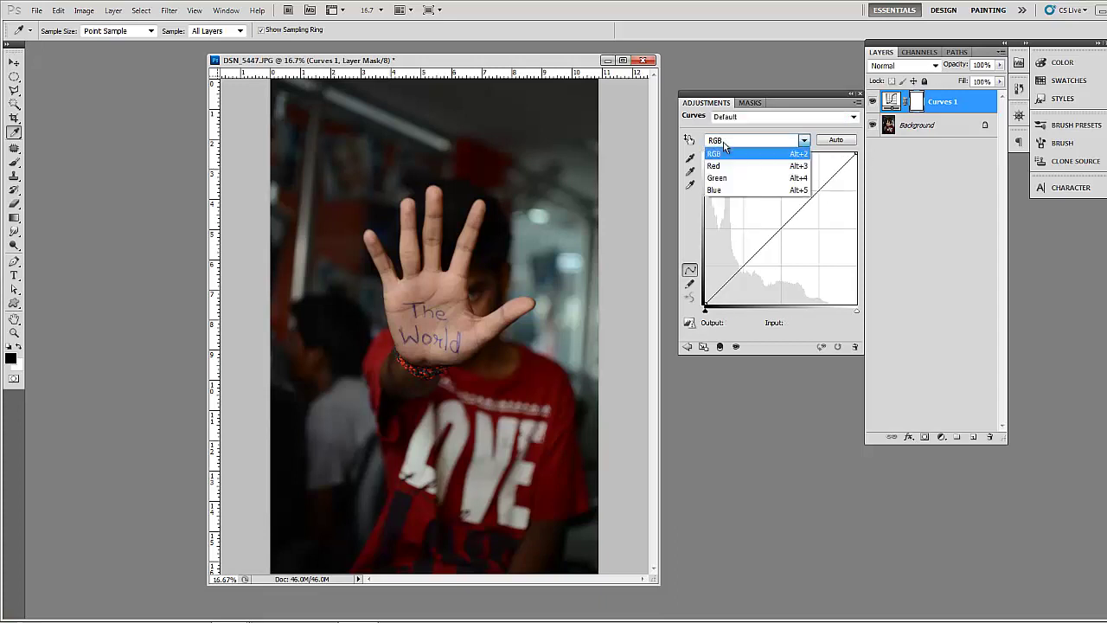
click(718, 166)
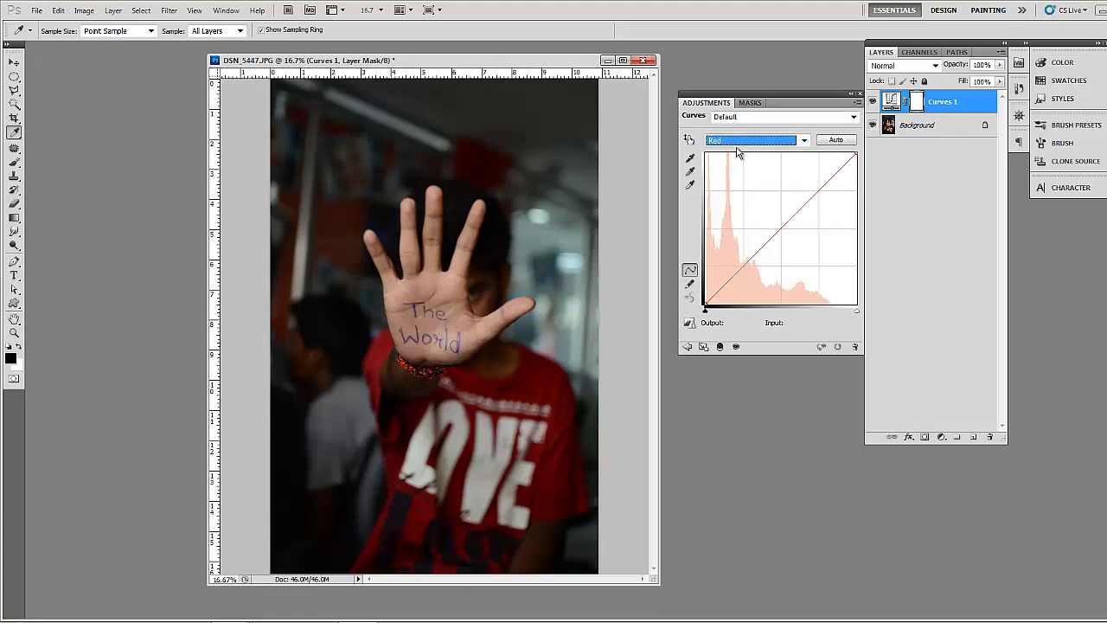
click(739, 141)
click(726, 177)
click(749, 143)
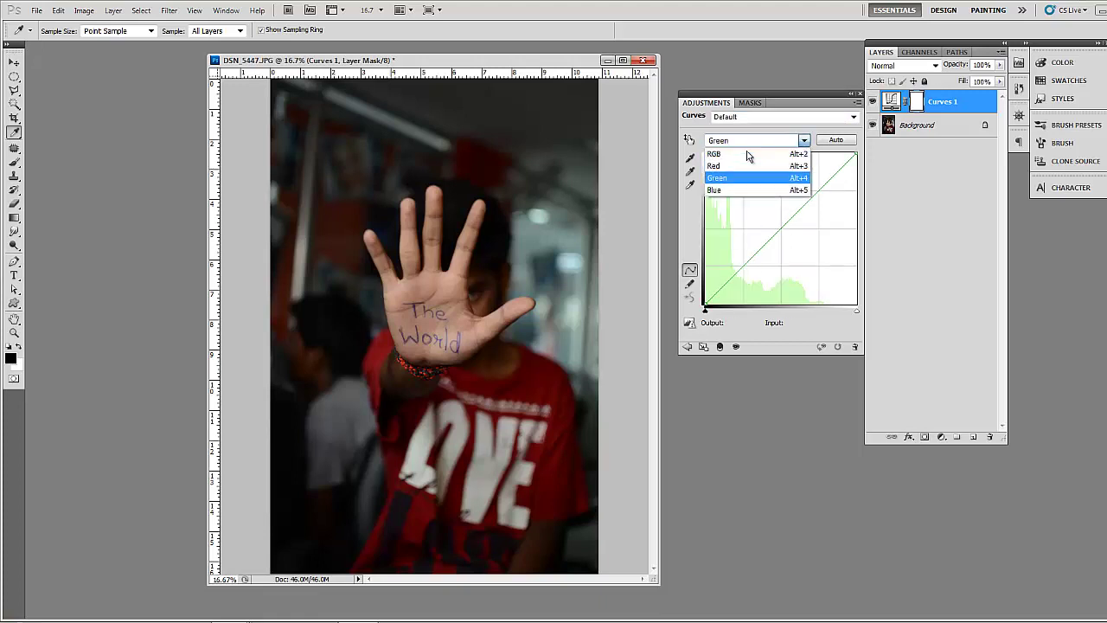
click(735, 191)
click(736, 141)
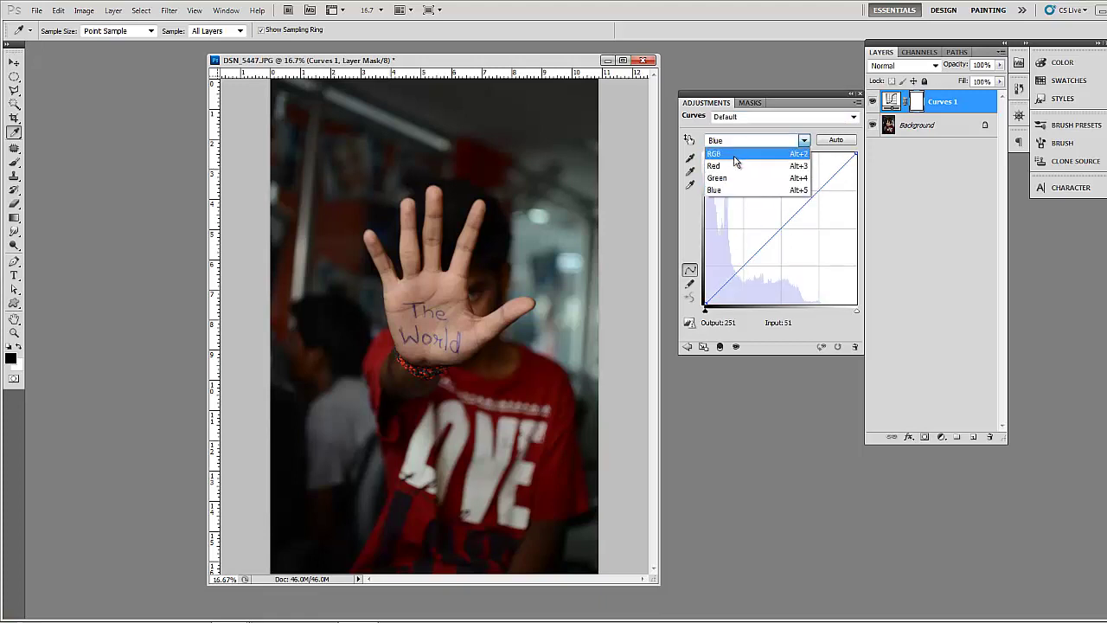
click(728, 154)
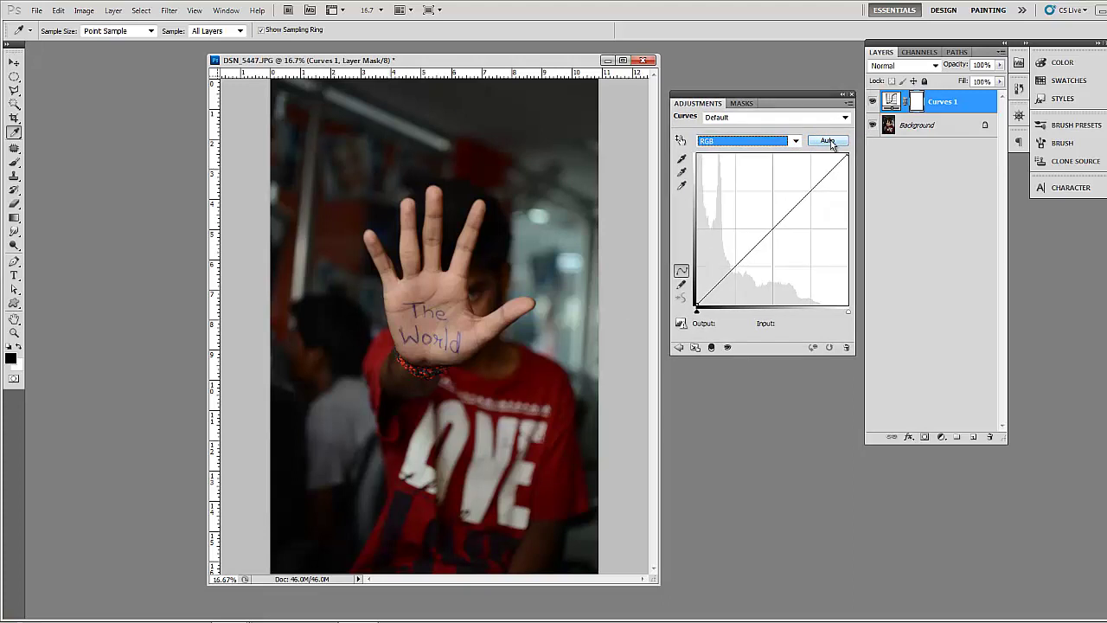
Compare the automatic Curves correction with the reset default curve, and keep the automatic correction applied
click(828, 141)
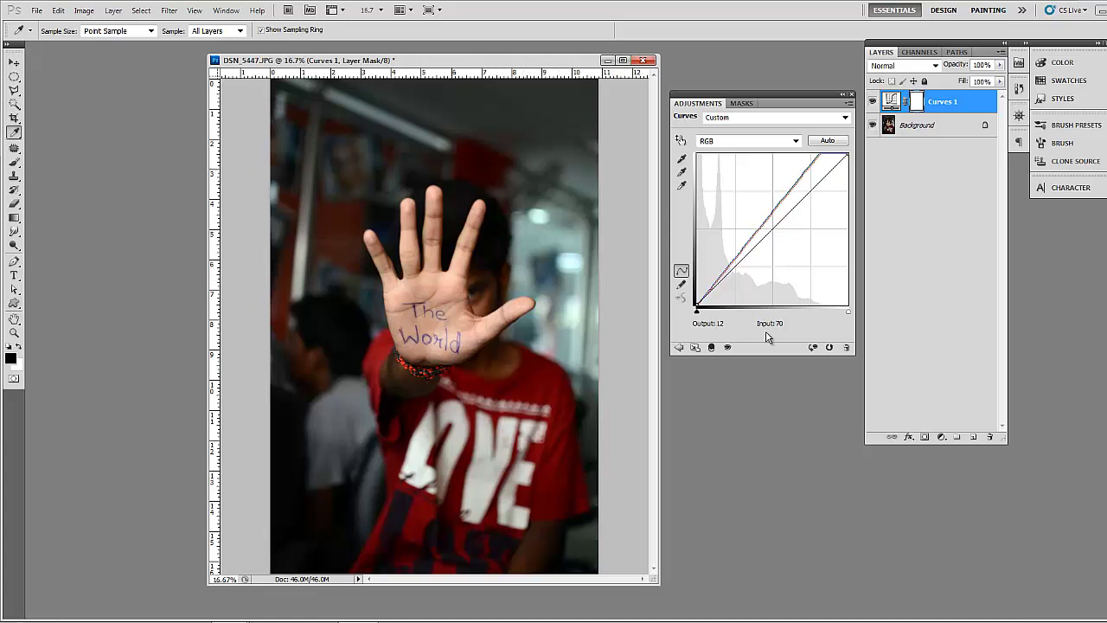
click(813, 347)
click(812, 347)
click(813, 347)
click(814, 349)
click(813, 349)
click(829, 347)
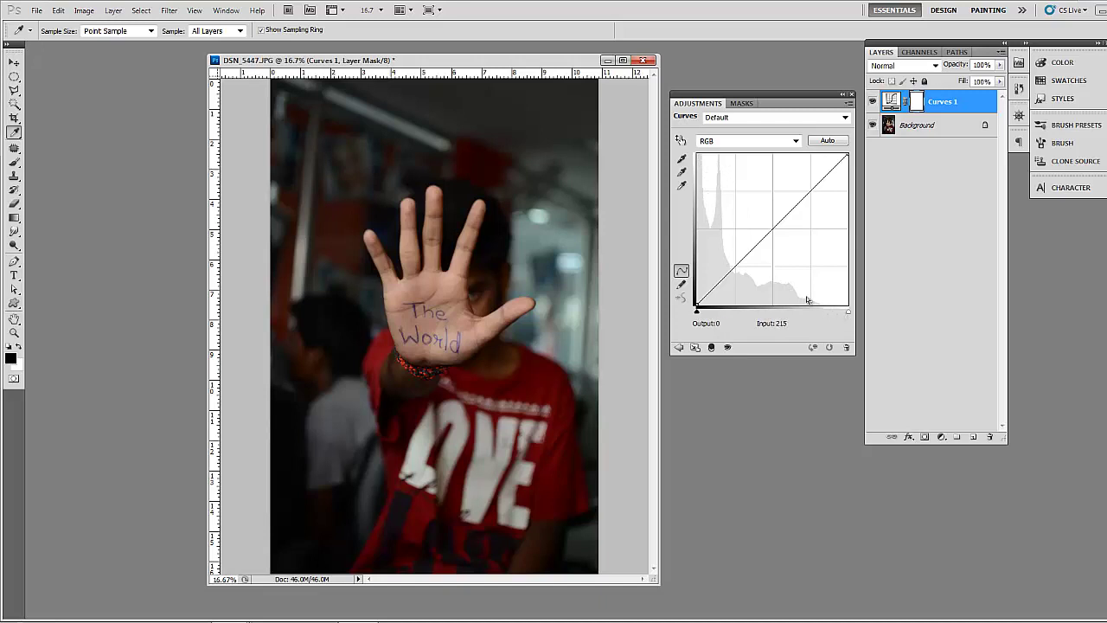
click(824, 142)
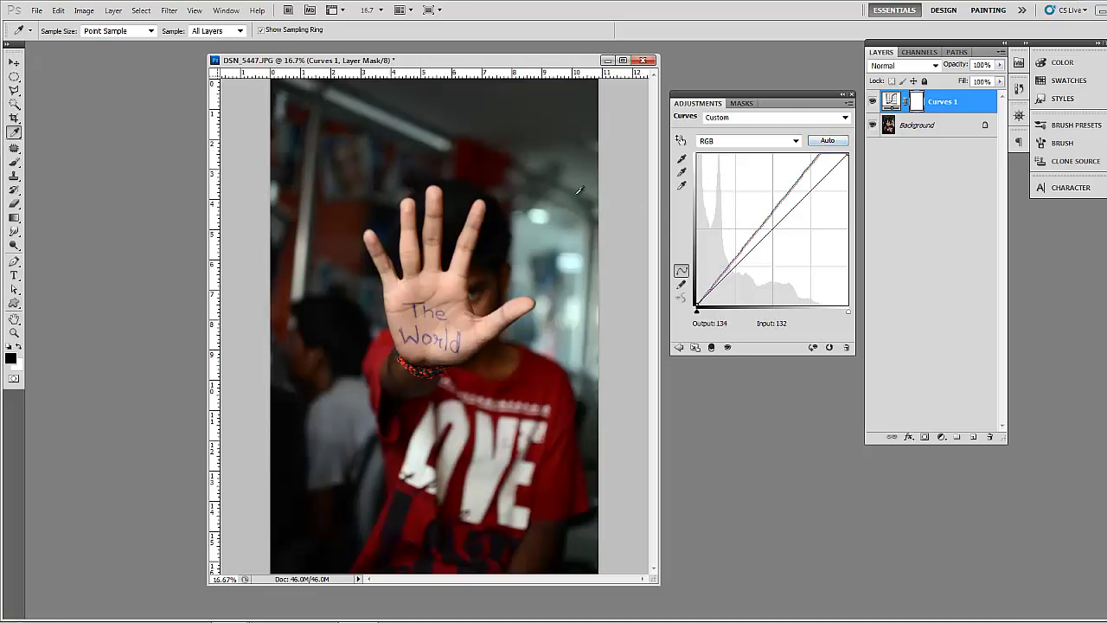
Open the histogram, examine the tonal distribution of the Background layer, and close the histogram
click(221, 10)
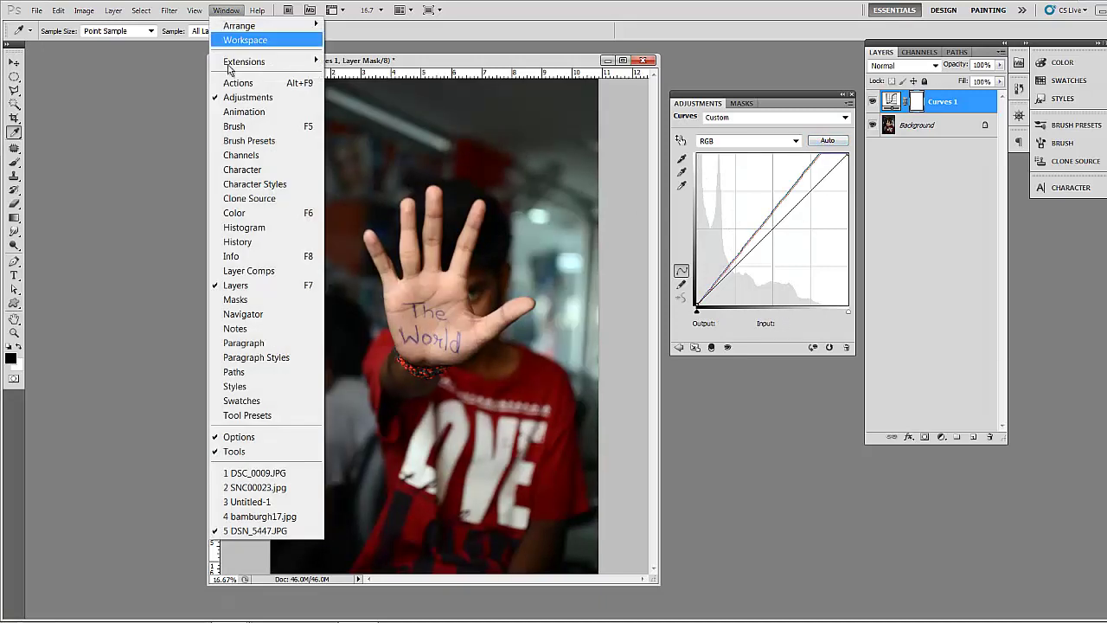
click(244, 226)
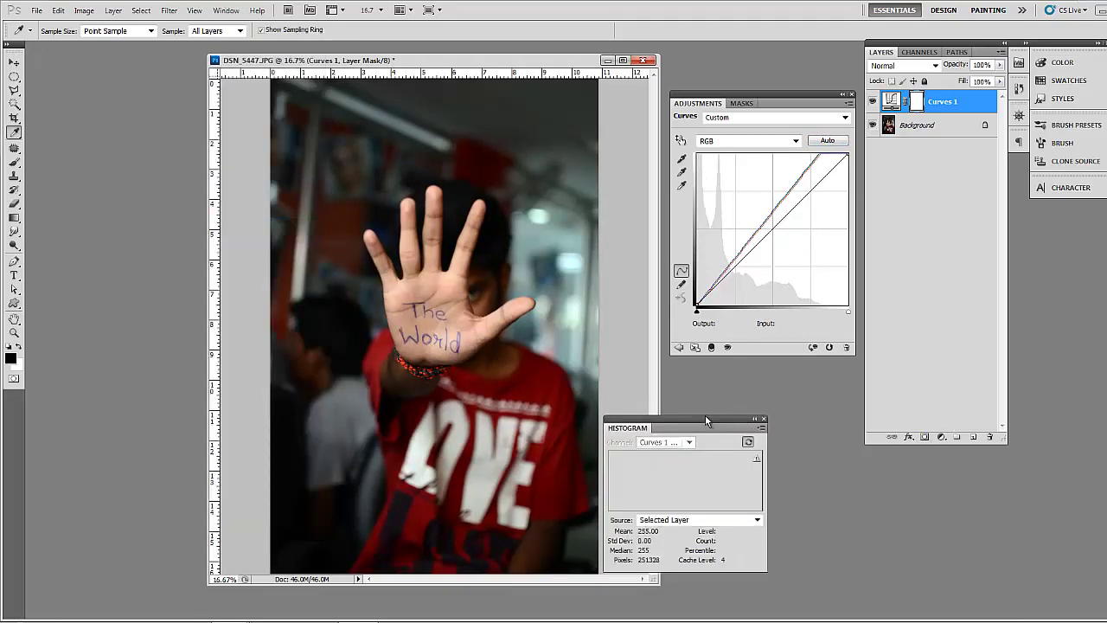
drag(705, 414, 758, 378)
click(918, 127)
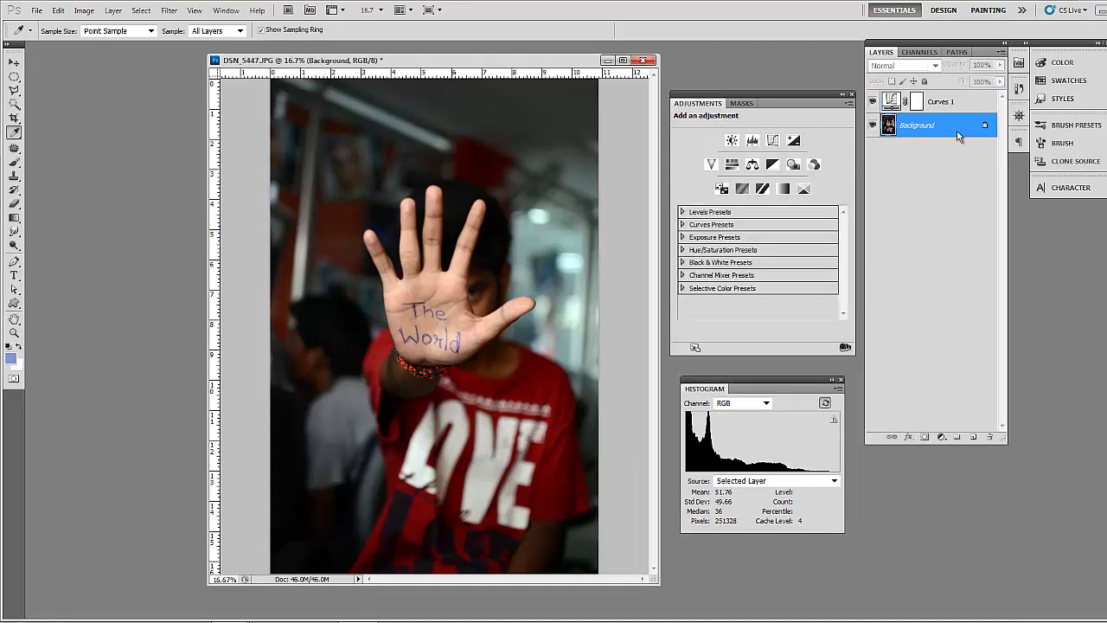
mouse_move(703, 447)
click(840, 380)
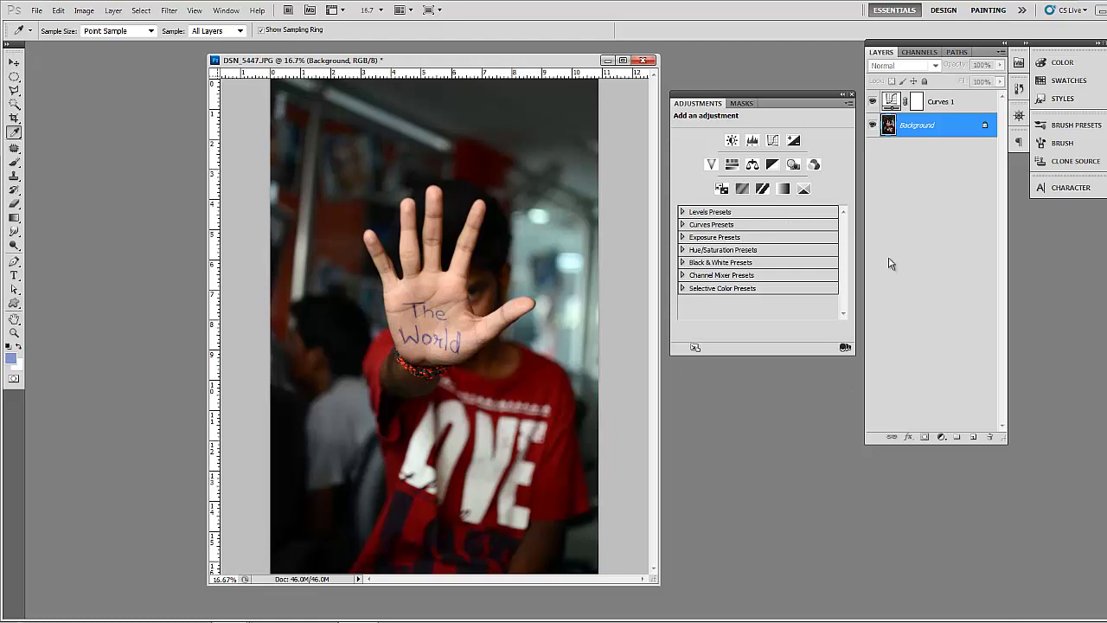
Reselect the Curves 1 layer, reapply its automatic correction after testing the input sliders, and hide the adjustment
click(893, 104)
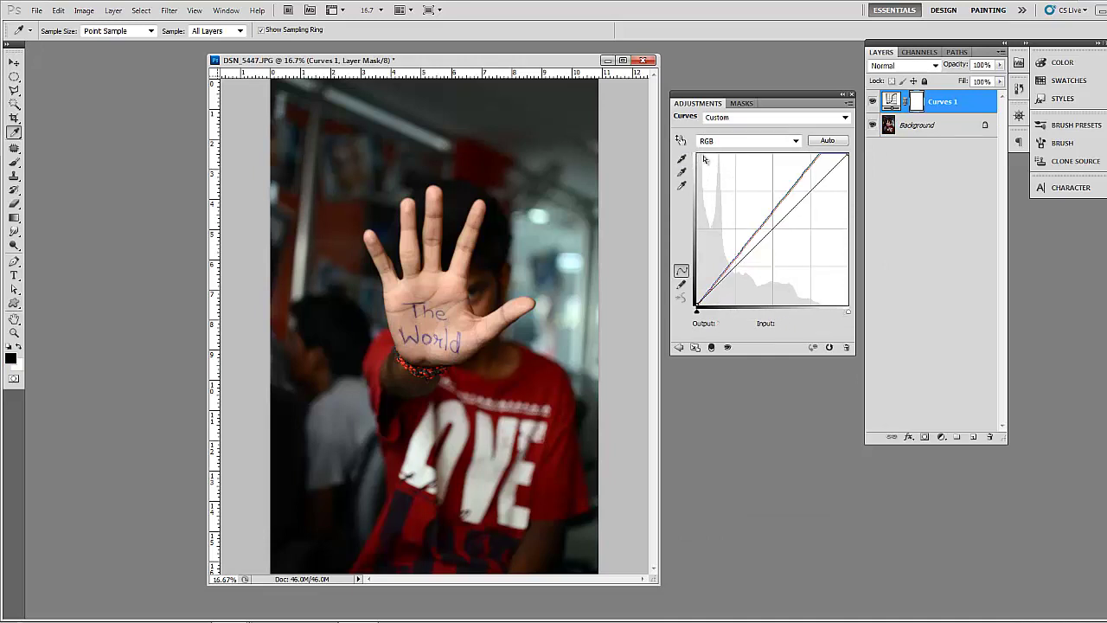
click(697, 315)
click(849, 315)
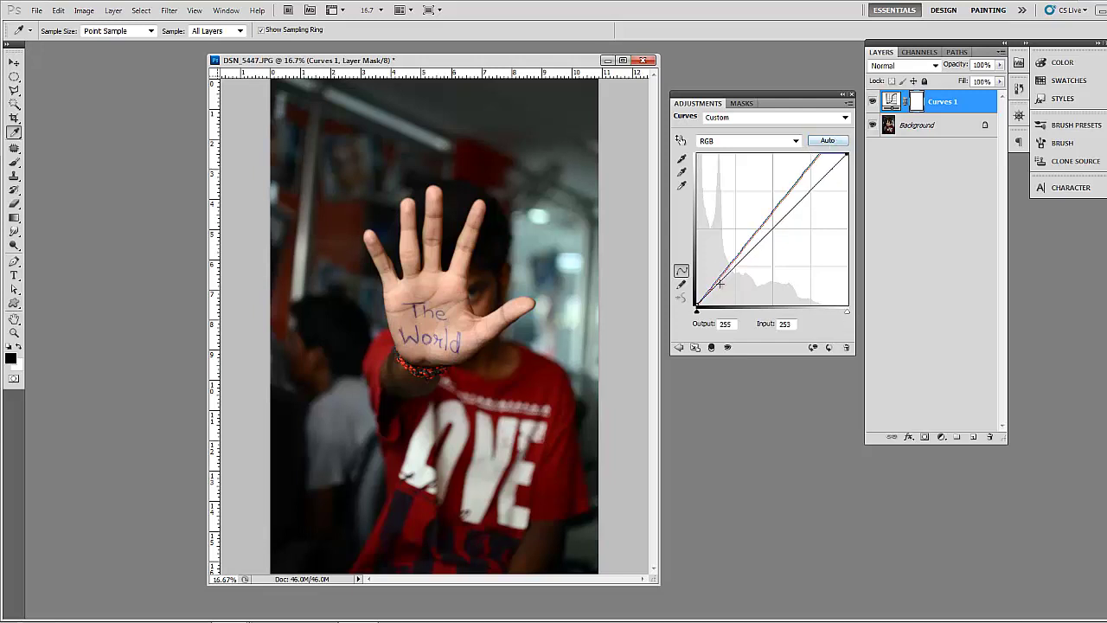
click(827, 142)
click(727, 347)
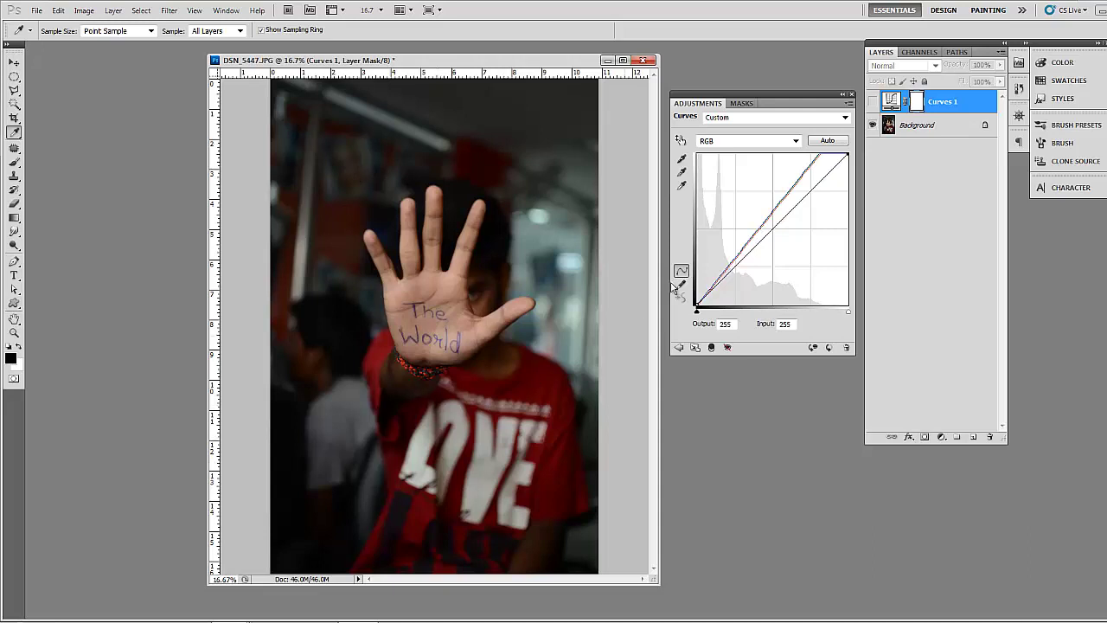
Reapply the automatic correction, show the Curves adjustment again, and keep the composite RGB channel selected
click(828, 141)
click(728, 348)
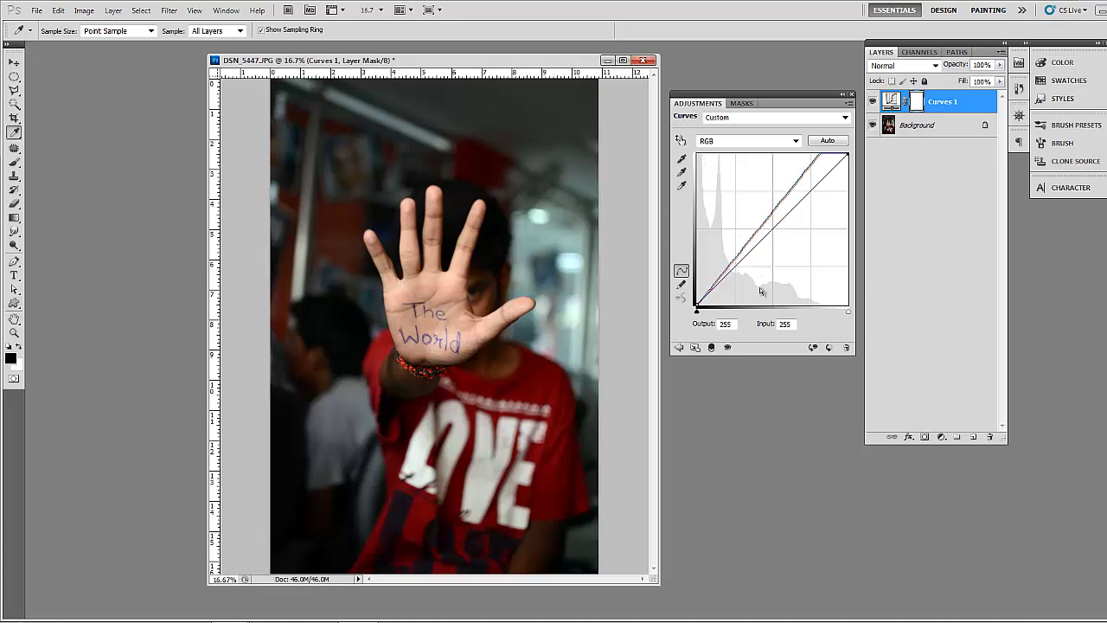
click(736, 141)
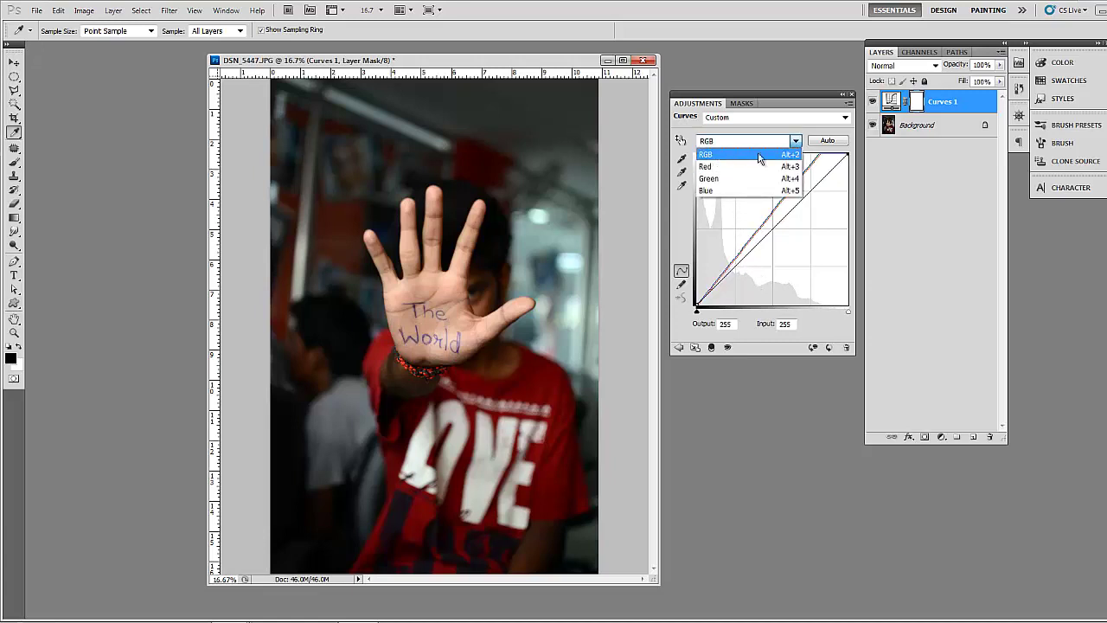
click(740, 159)
click(739, 141)
click(740, 154)
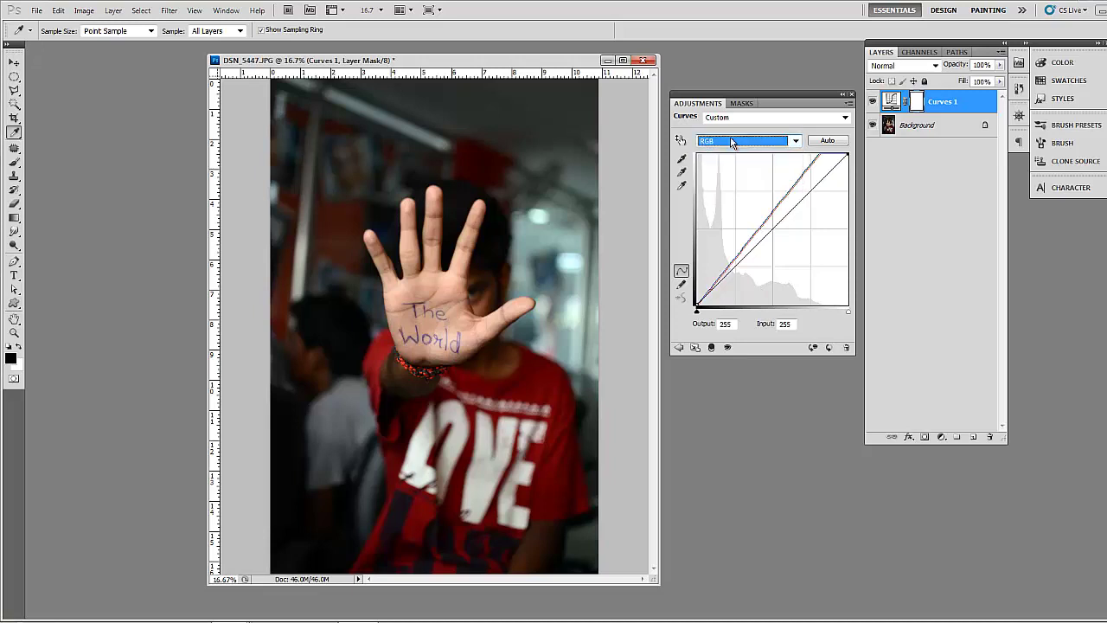
Examine the automatically corrected Red, Green and Blue curves in turn and return to the composite RGB curve
click(733, 141)
click(722, 166)
click(733, 141)
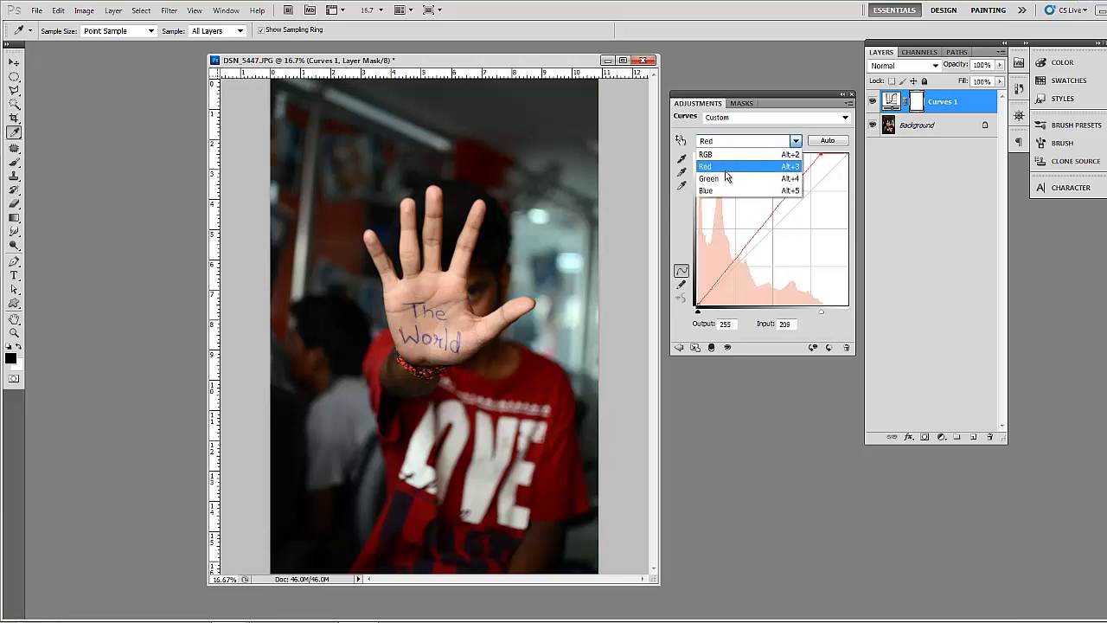
click(728, 178)
click(736, 143)
click(725, 189)
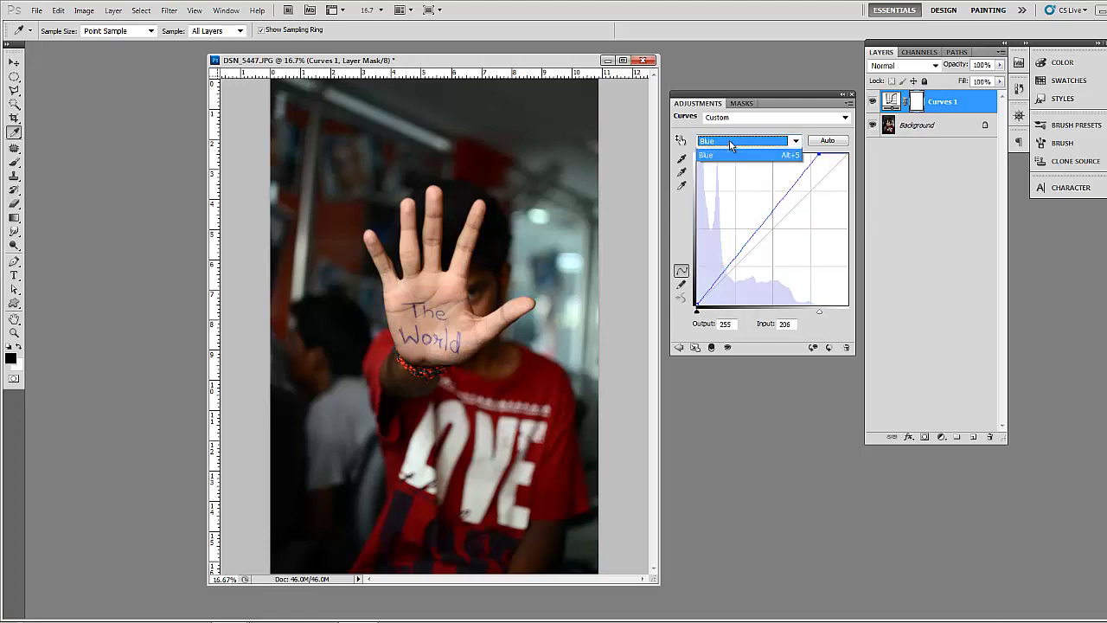
click(729, 141)
click(727, 154)
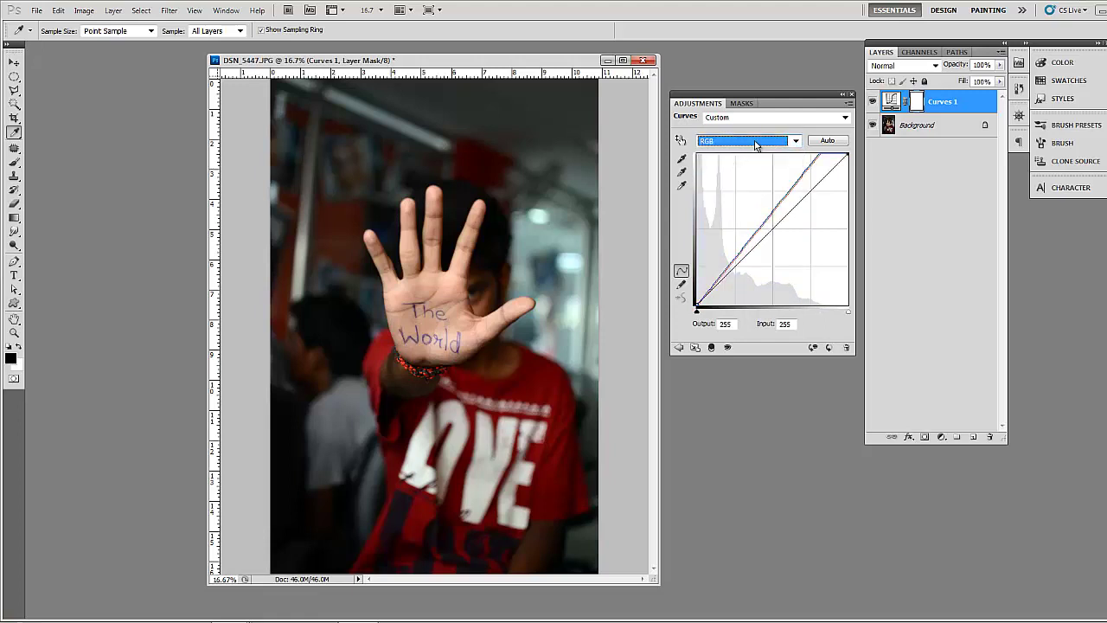
Alternate between the automatic correction and the default curve, leaving the Curves adjustment reset to Default
click(835, 143)
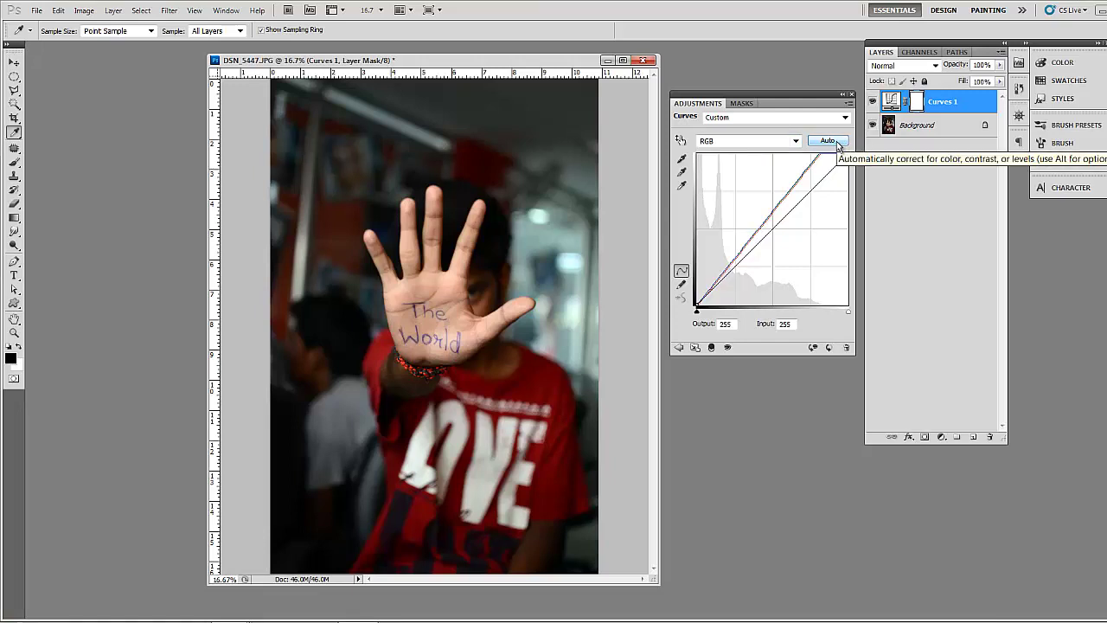
click(746, 142)
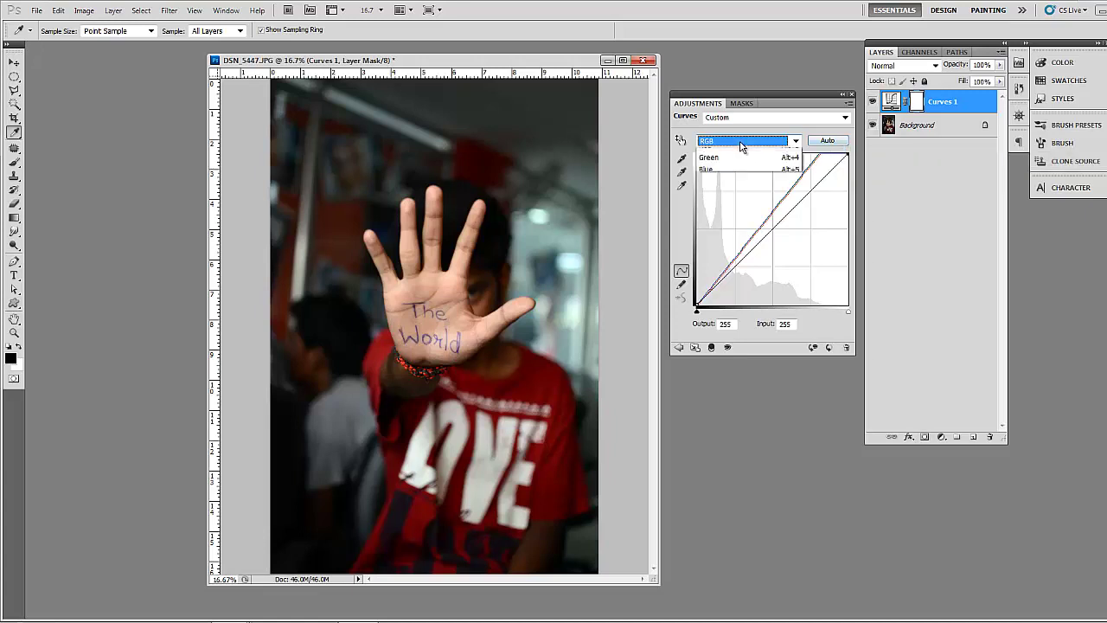
click(731, 155)
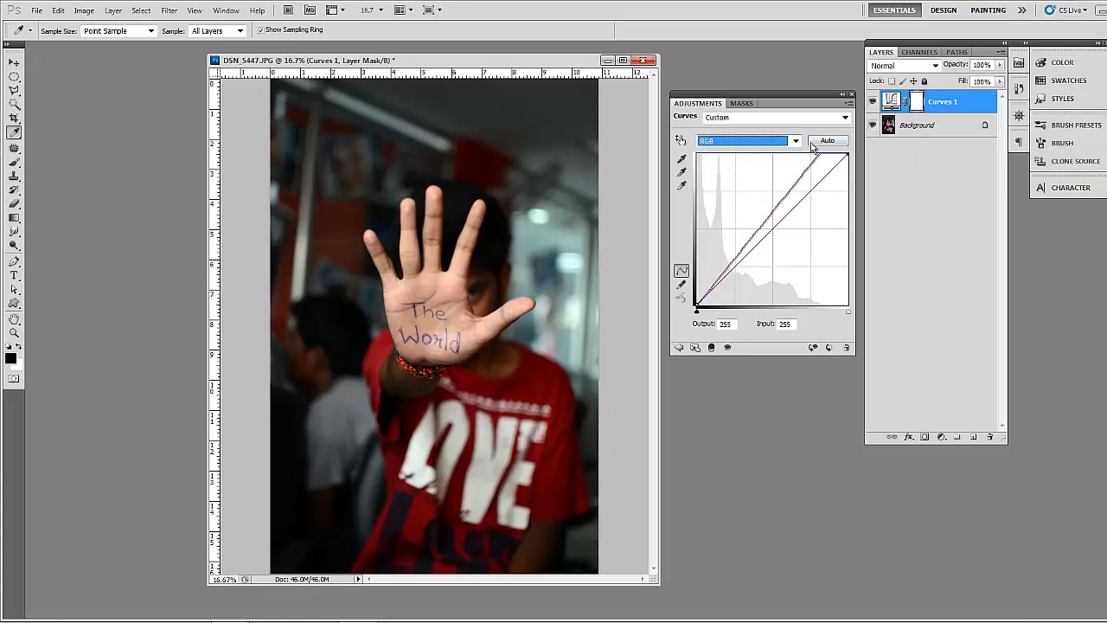
click(829, 349)
click(835, 141)
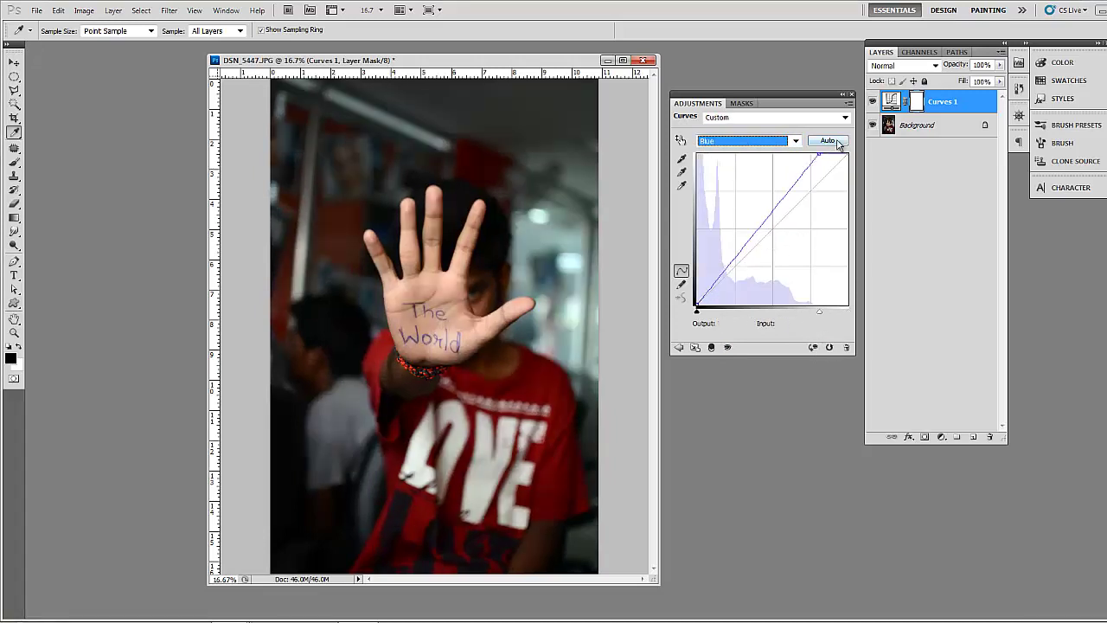
click(830, 348)
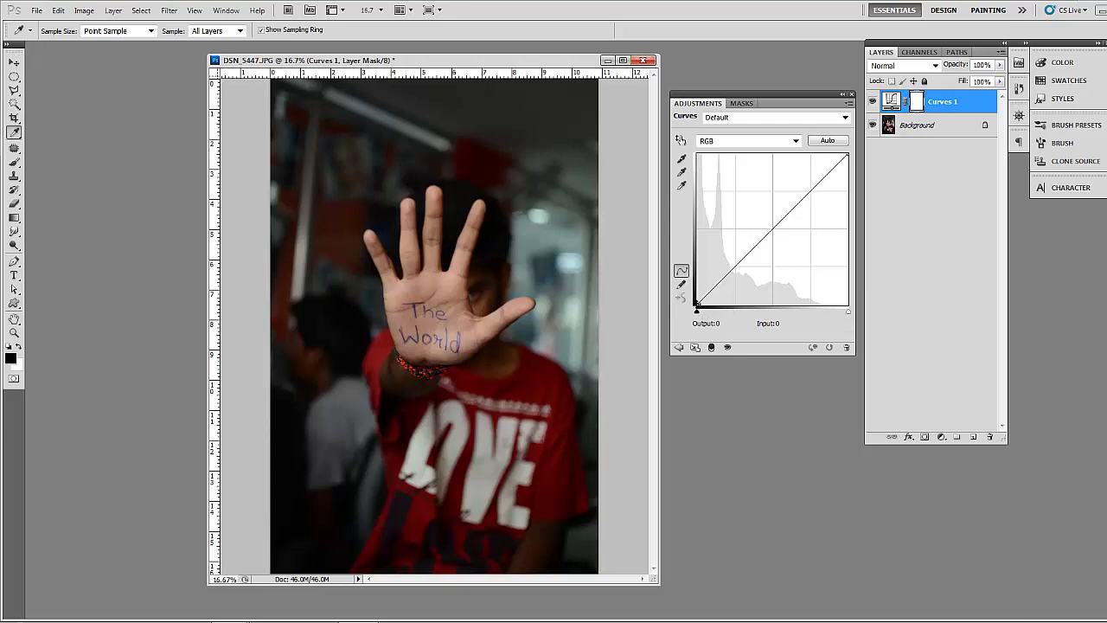
Test the black input slider at 50 and the white input slider at 184, and return them to 0 and 255
drag(697, 308, 727, 317)
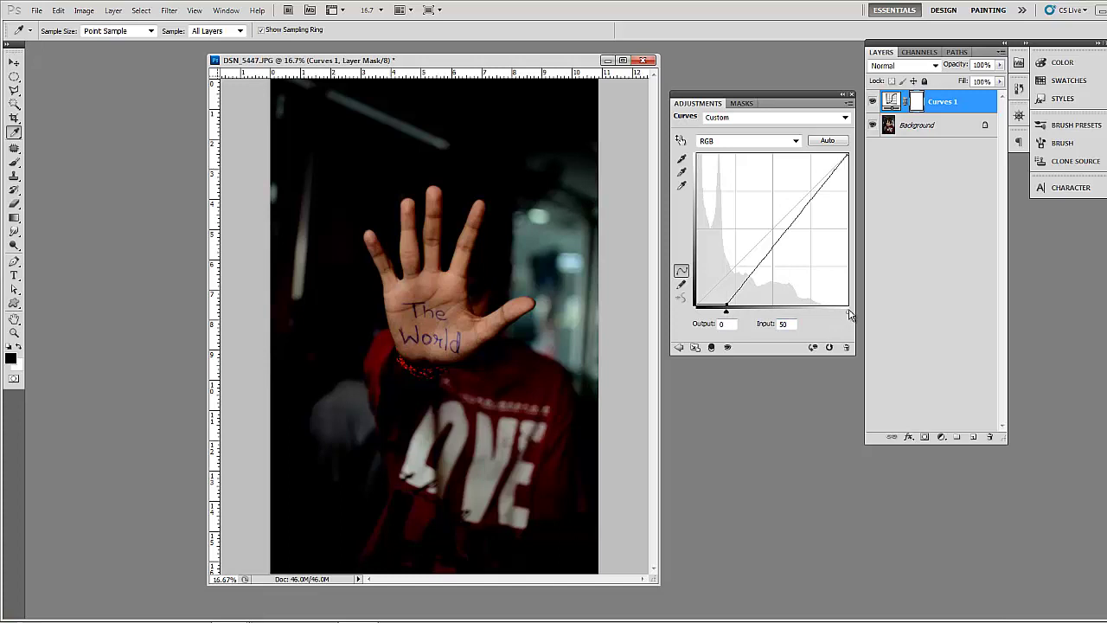
drag(849, 315, 806, 310)
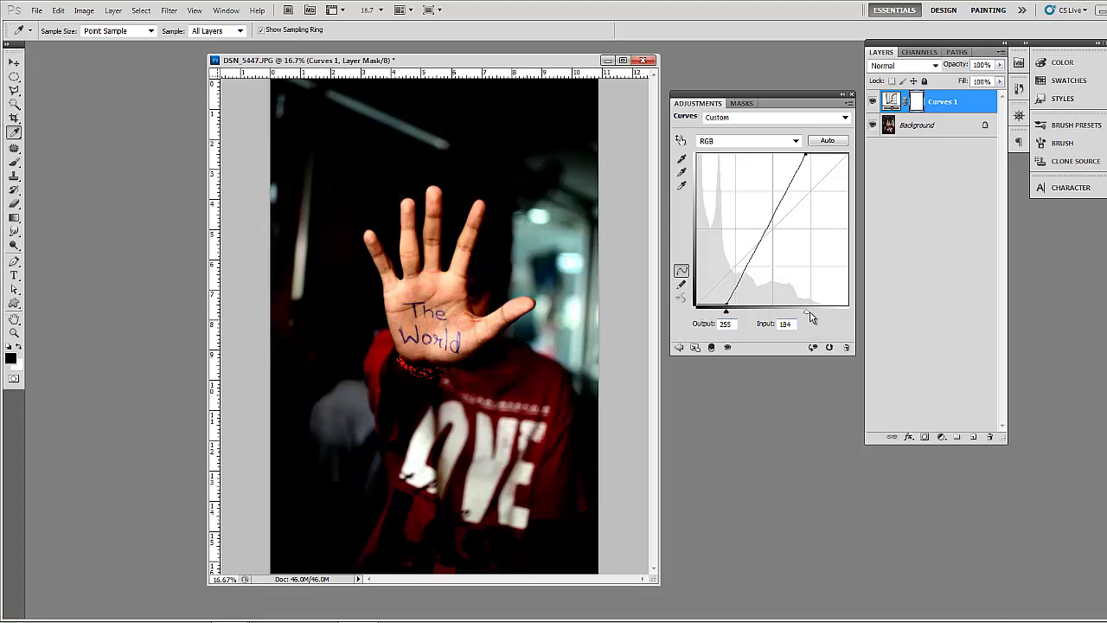
drag(808, 313, 849, 313)
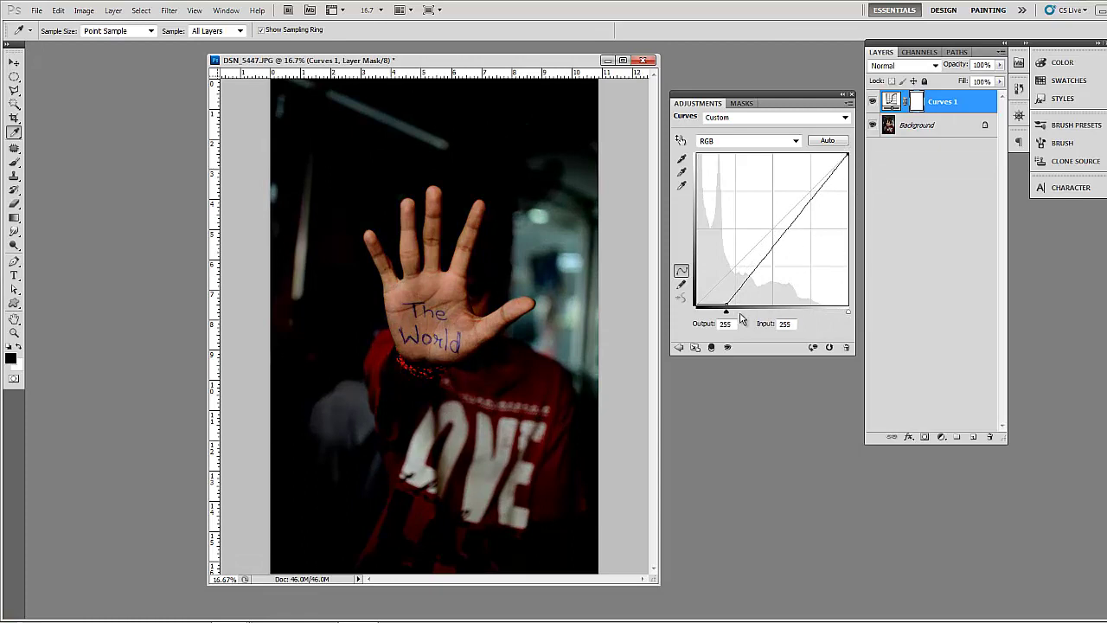
drag(728, 311, 695, 323)
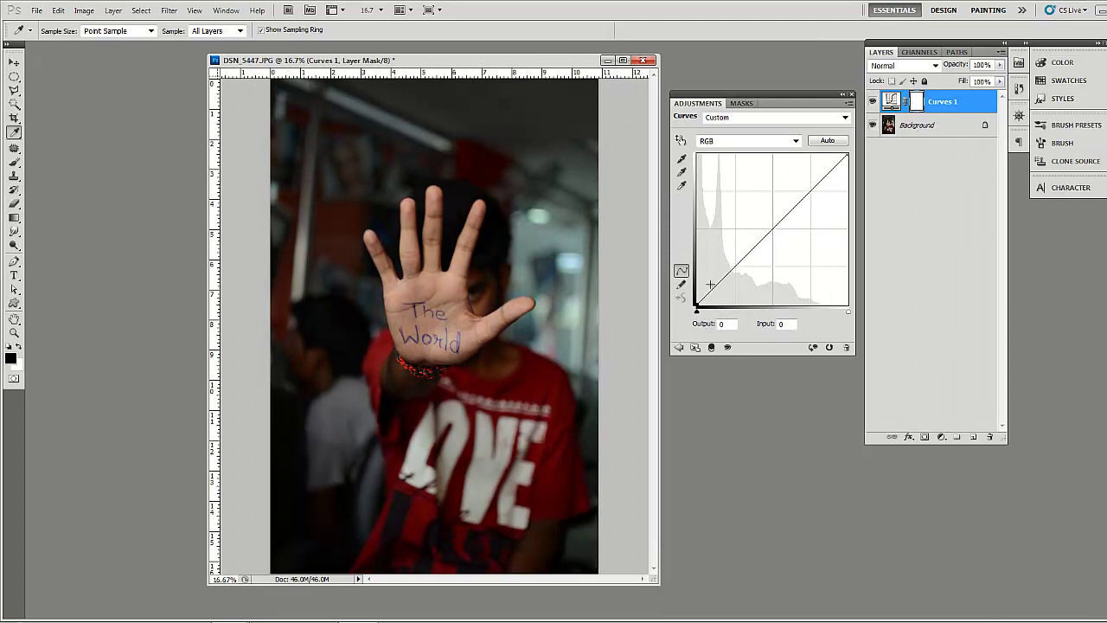
Try raising the RGB midtones to output 153 at input 124 with an added shadow point, and reset the curve
click(772, 230)
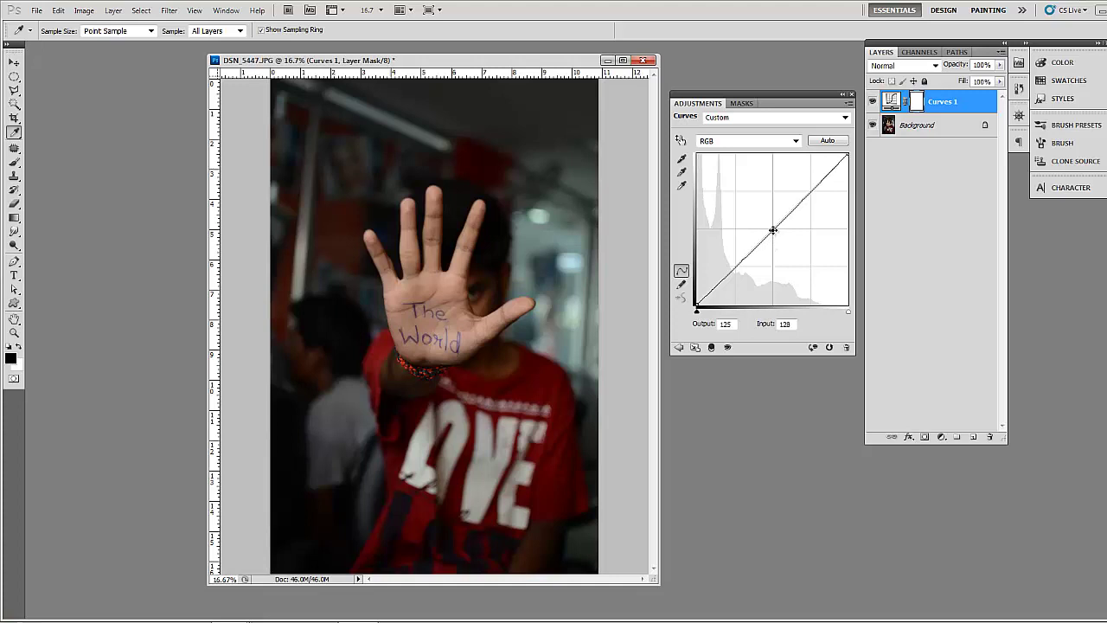
mouse_move(772, 230)
mouse_down()
mouse_move(750, 211)
mouse_move(785, 239)
mouse_move(753, 220)
mouse_move(773, 231)
mouse_up()
drag(772, 228, 766, 213)
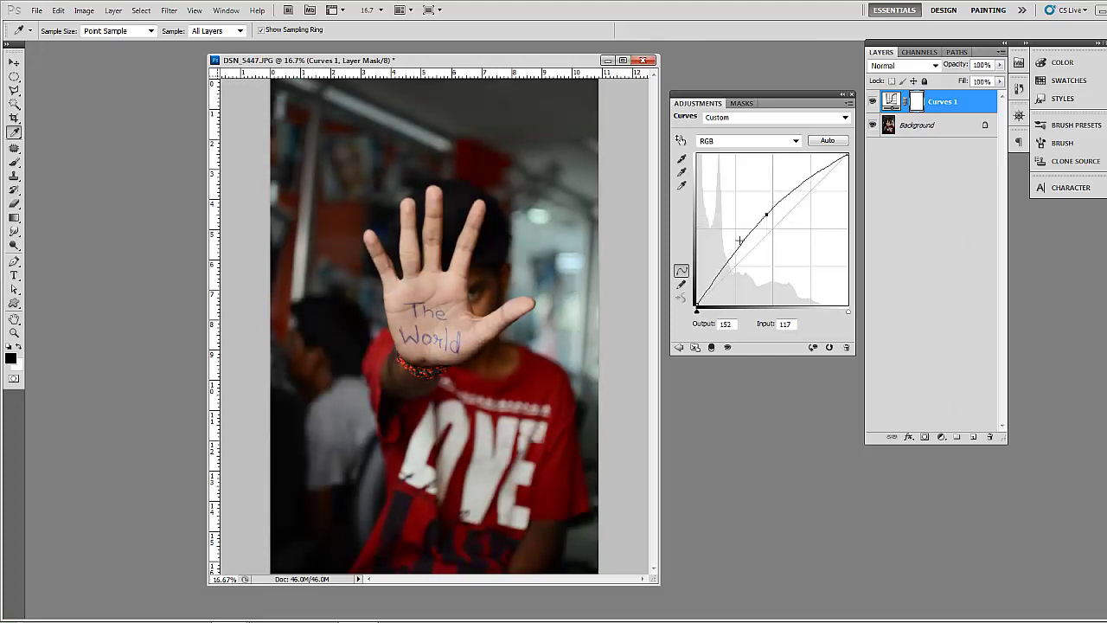
drag(709, 286, 716, 283)
drag(765, 216, 773, 220)
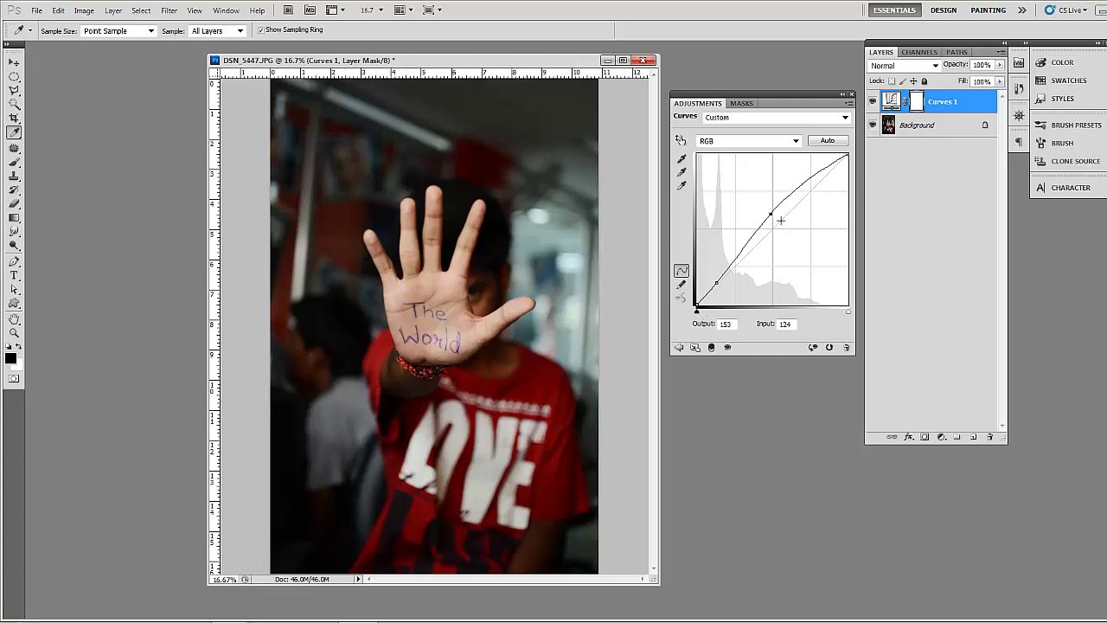
click(828, 349)
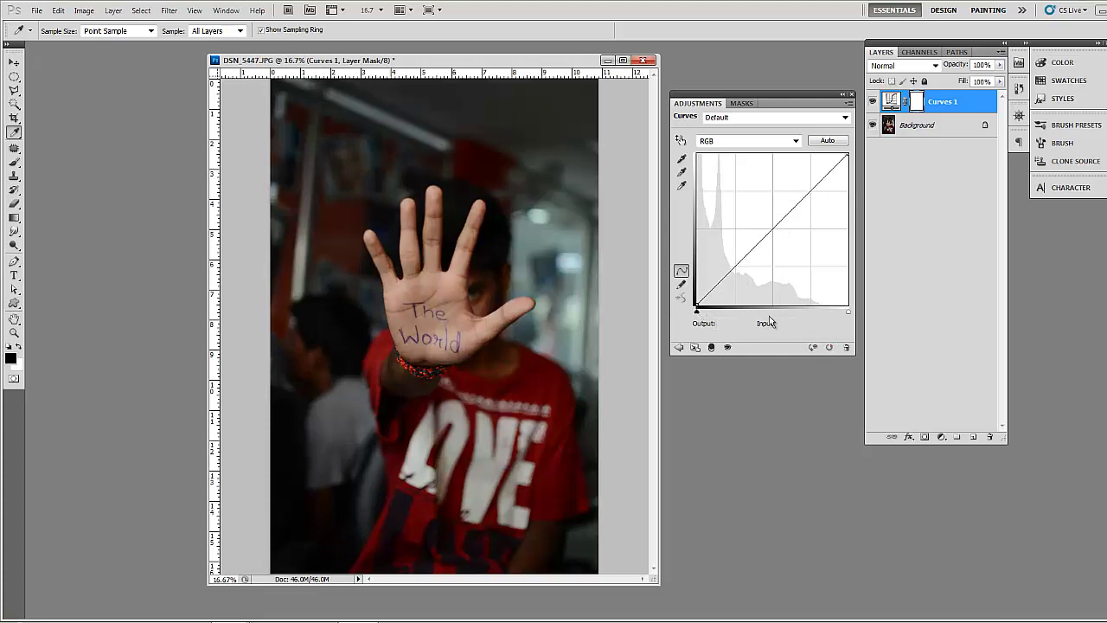
Add several points along the RGB curve and distort it, moving the highlight point to input 226, output 198
click(711, 291)
click(739, 263)
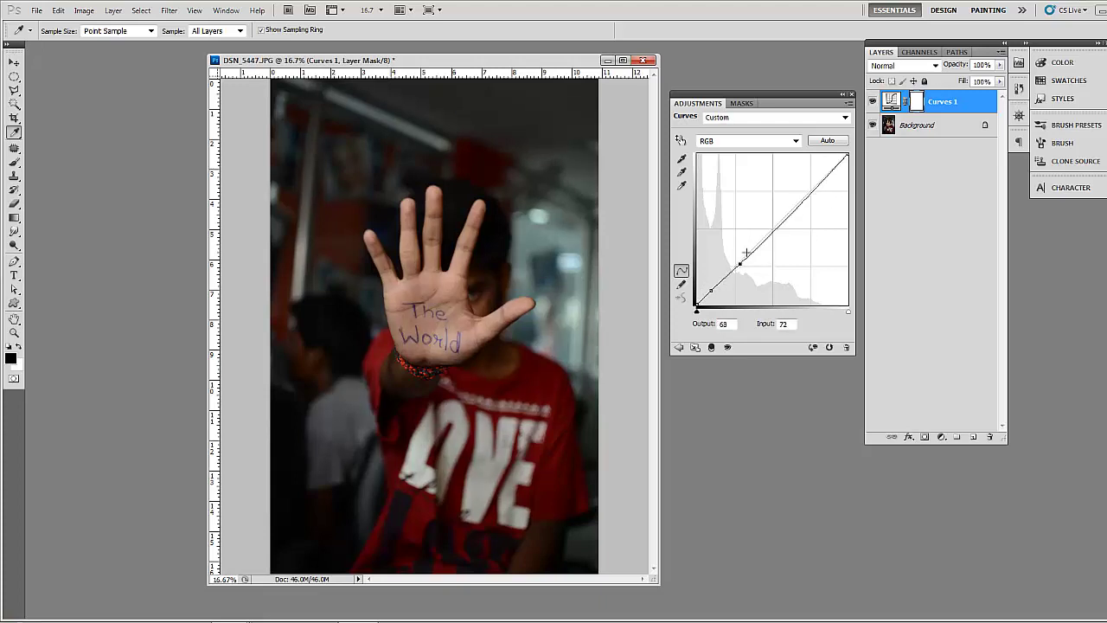
click(775, 234)
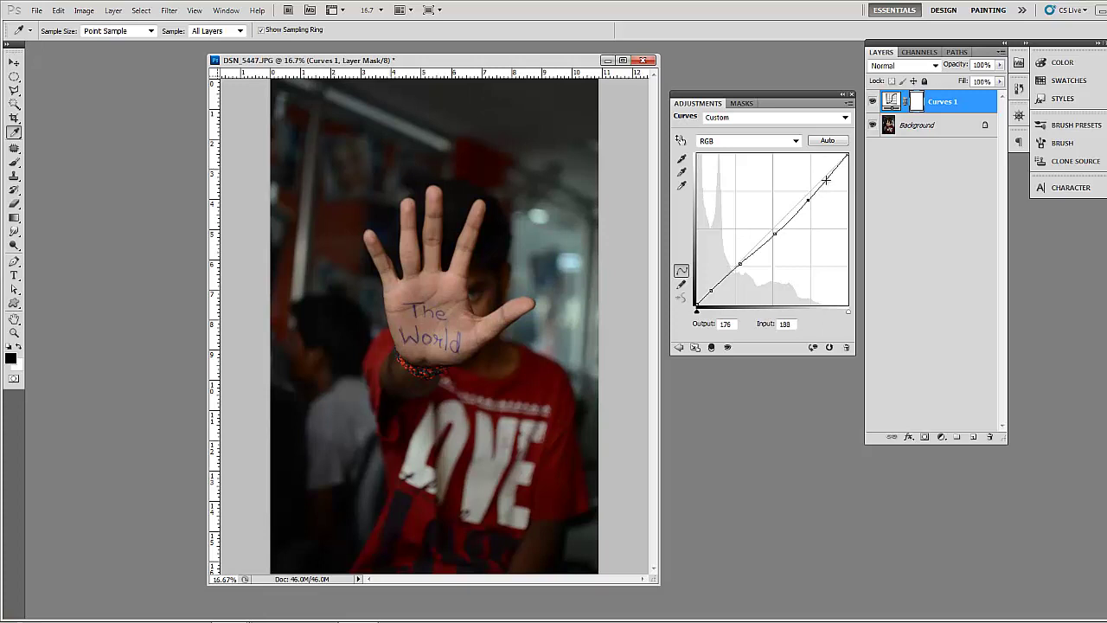
click(826, 180)
drag(710, 293, 814, 232)
drag(826, 179, 830, 187)
Apply the Color Negative (RGB) preset and bend the Red channel curve with a point at input 87, output 189
click(744, 119)
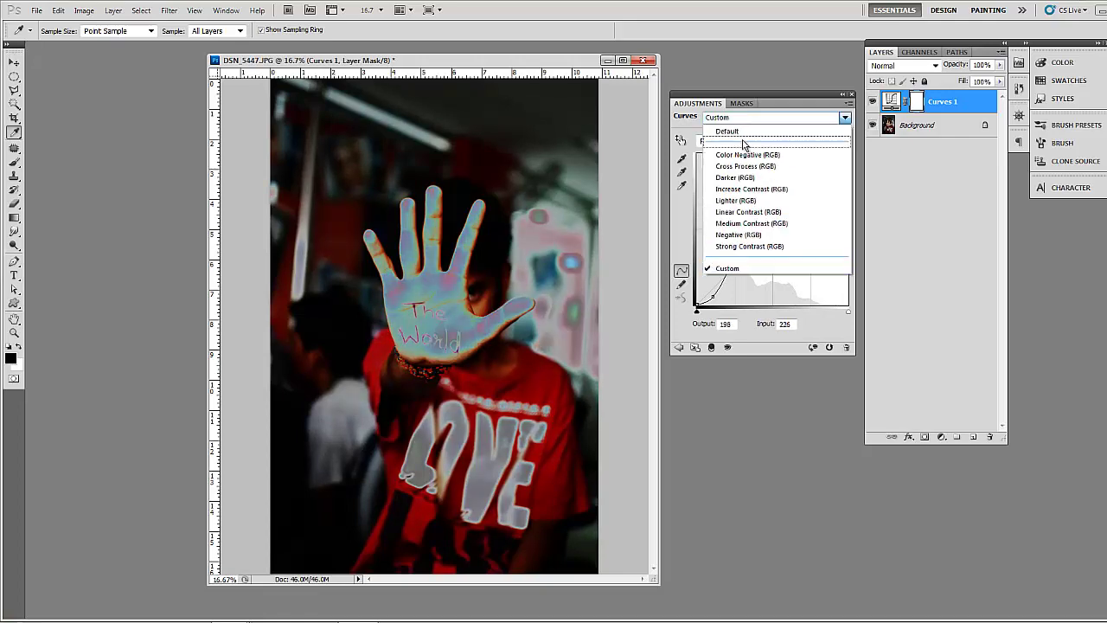
click(744, 156)
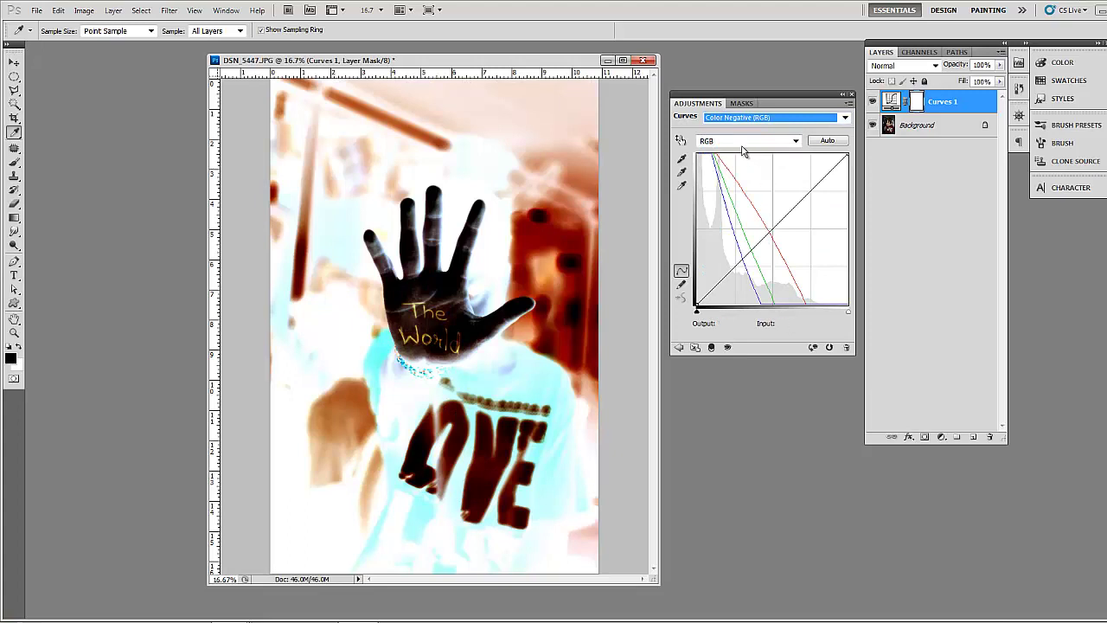
click(742, 141)
click(736, 167)
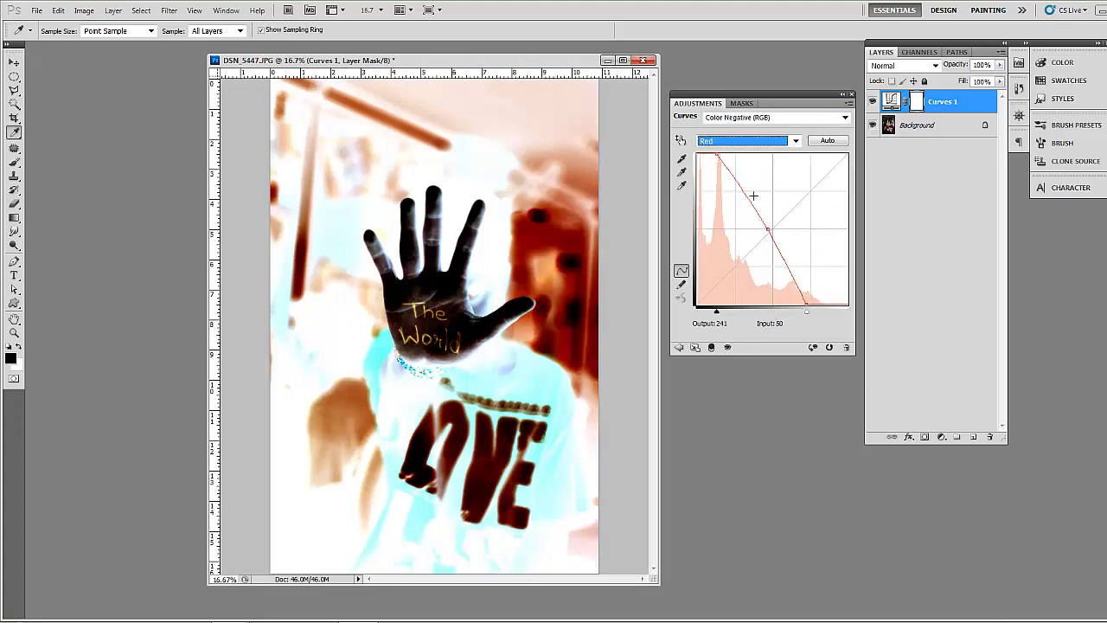
mouse_move(742, 200)
mouse_down()
mouse_move(756, 190)
mouse_move(761, 227)
mouse_move(765, 187)
mouse_move(748, 192)
mouse_up()
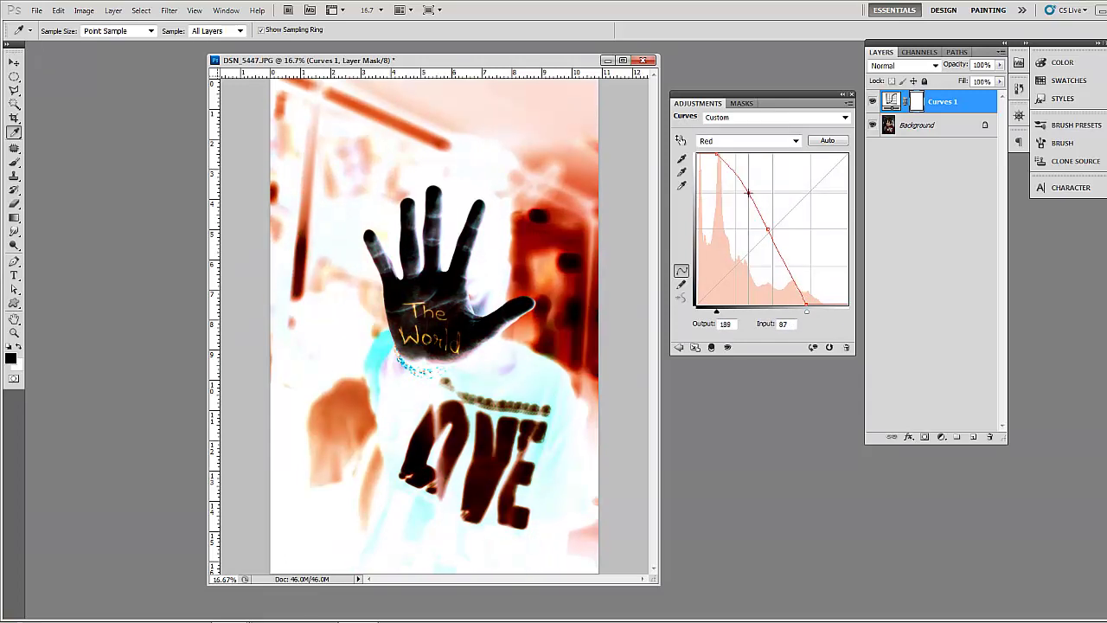
Restore the Default Curves preset and switch from the Red channel to the composite RGB curve
click(738, 124)
click(742, 133)
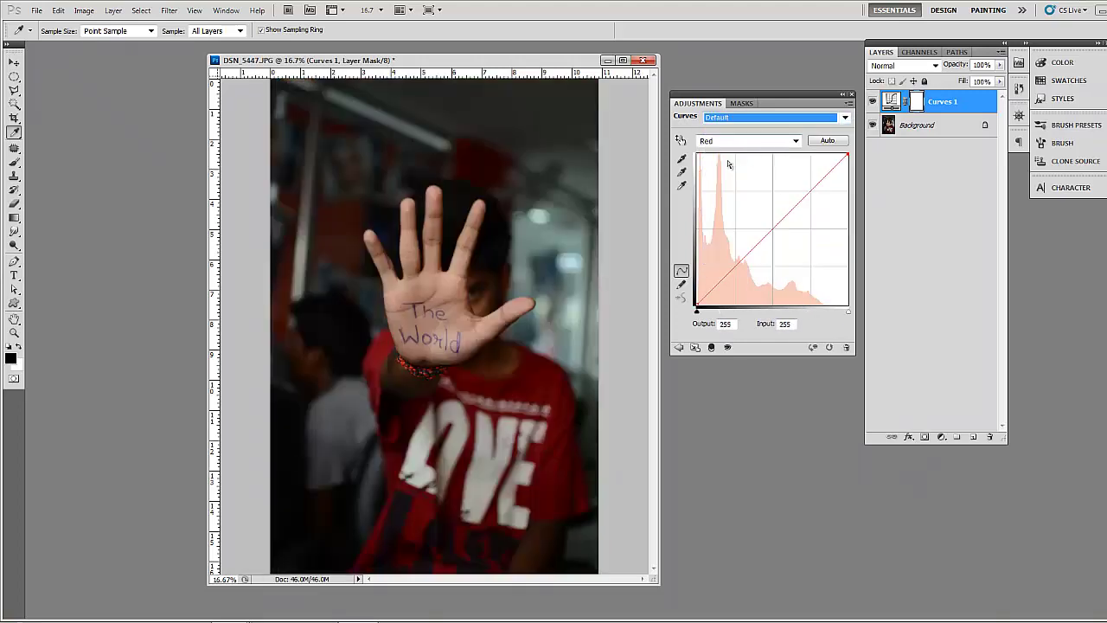
click(751, 140)
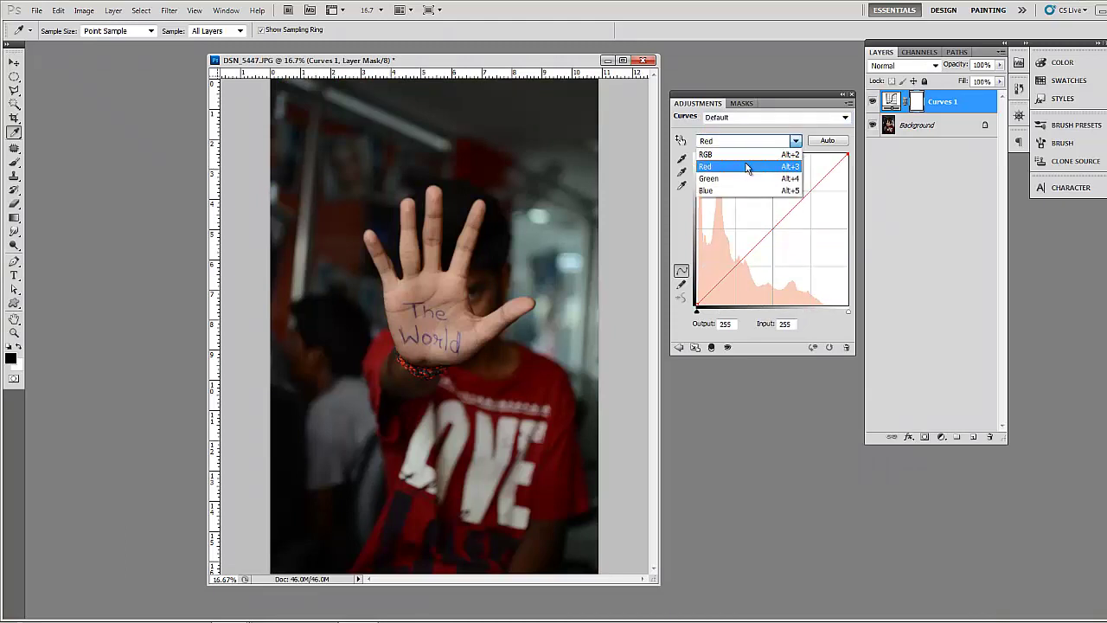
click(749, 153)
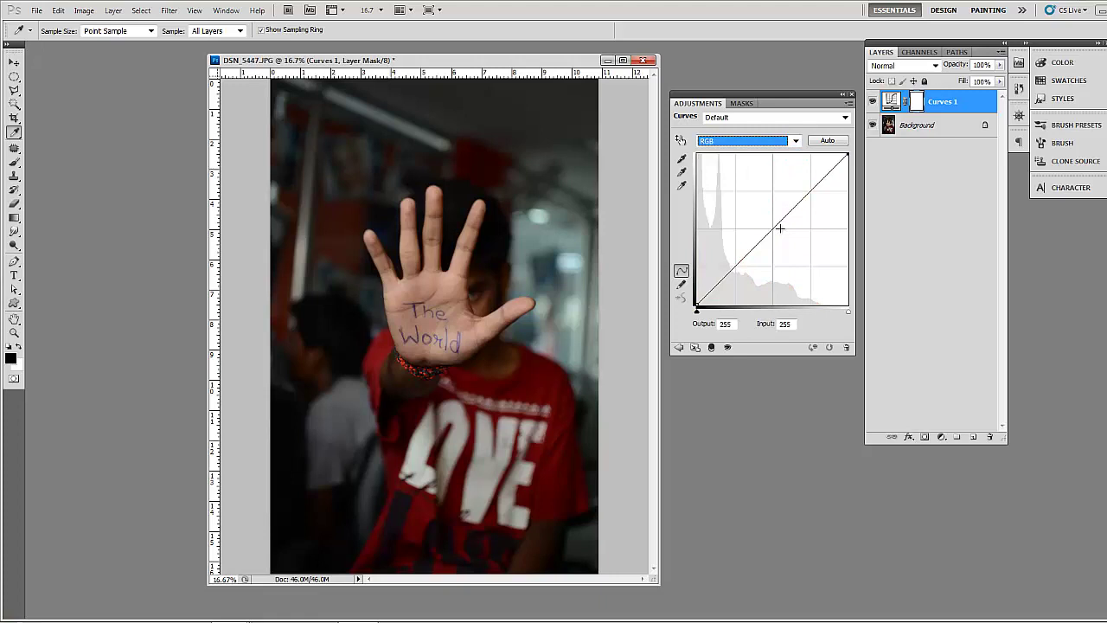
Draw freehand wavy segments along the RGB curve with the pencil and smooth the result twice
click(681, 287)
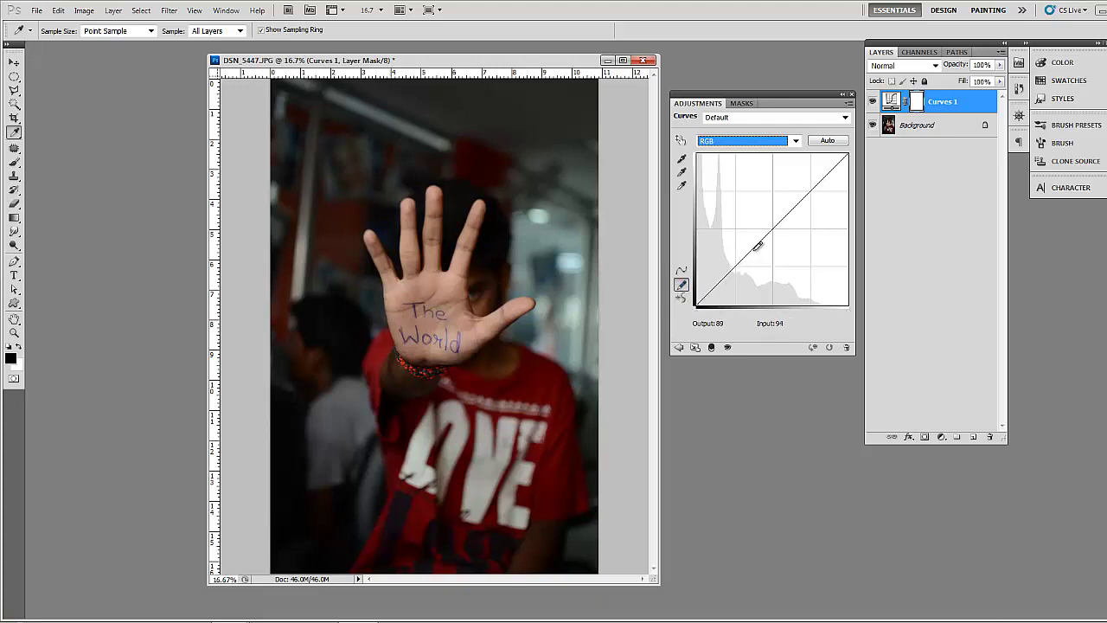
mouse_move(758, 245)
mouse_down()
mouse_move(850, 152)
mouse_move(790, 235)
mouse_move(733, 268)
mouse_move(699, 307)
mouse_up()
mouse_move(736, 261)
mouse_down()
mouse_move(768, 257)
mouse_move(774, 230)
mouse_up()
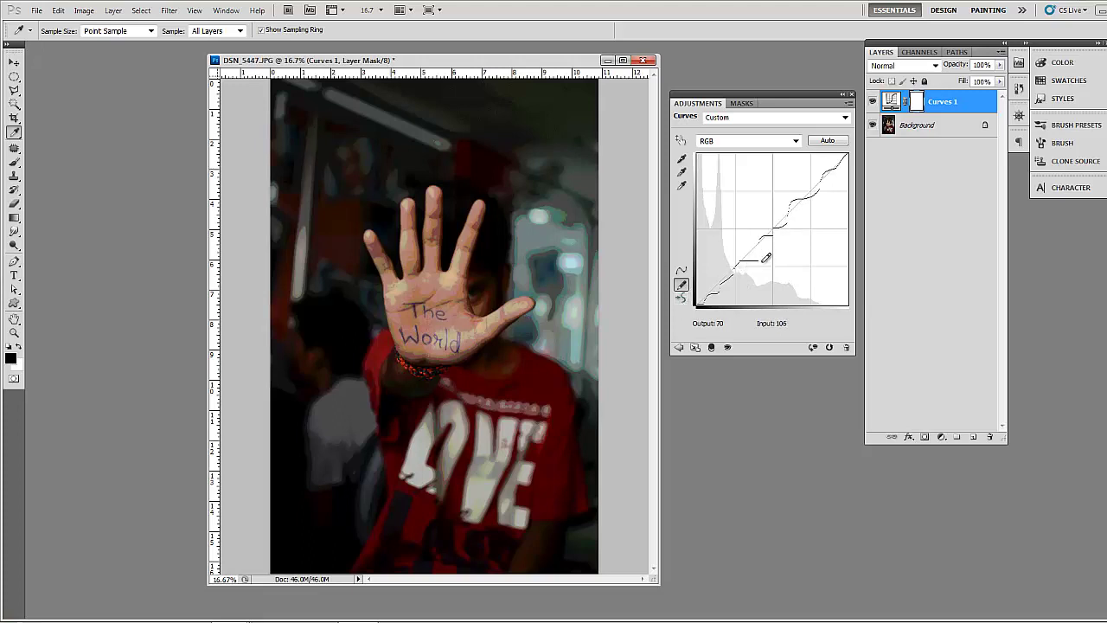
click(682, 299)
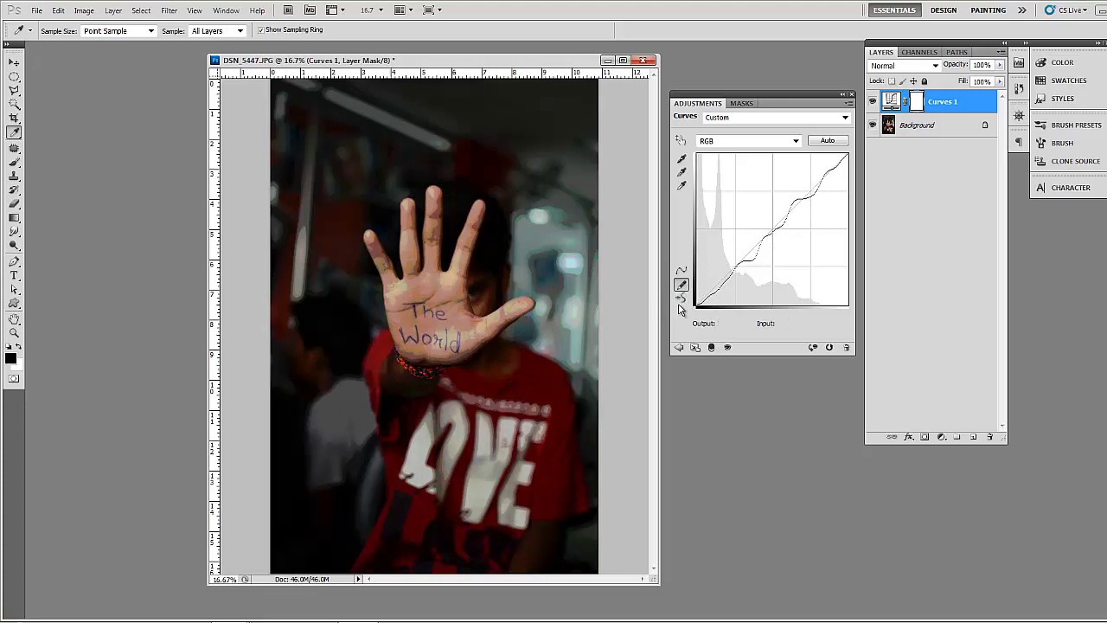
click(682, 299)
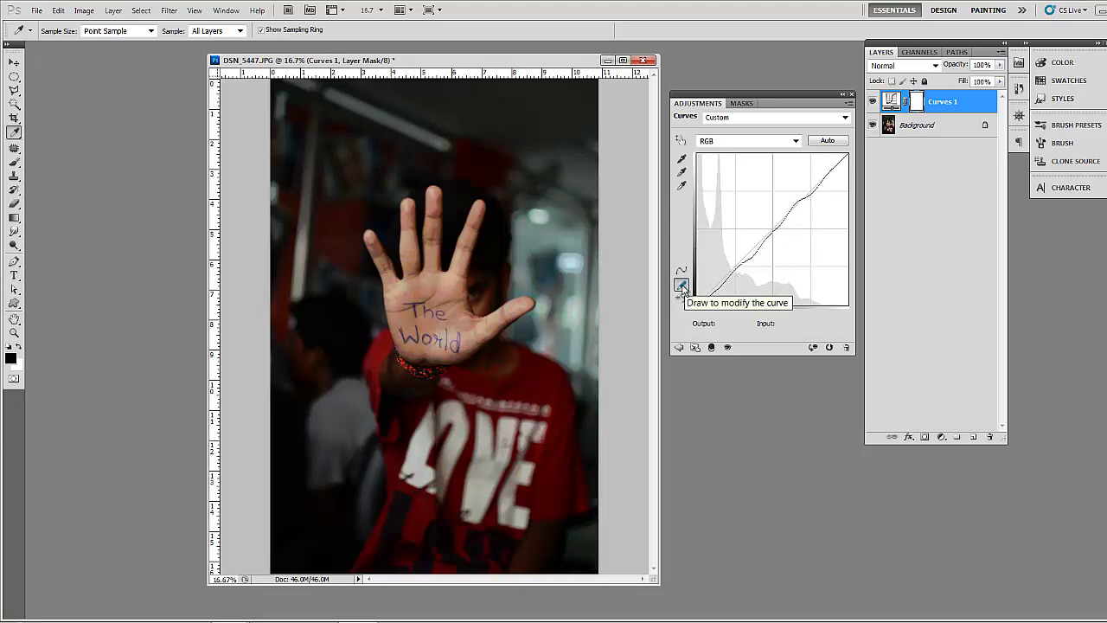
Draw broken freehand segments below and above the RGB curve's middle, smooth them, and reset the adjustment to Default
mouse_move(731, 276)
mouse_down()
mouse_move(740, 285)
mouse_move(791, 275)
mouse_up()
mouse_move(774, 221)
mouse_down()
mouse_move(773, 206)
mouse_move(780, 212)
mouse_up()
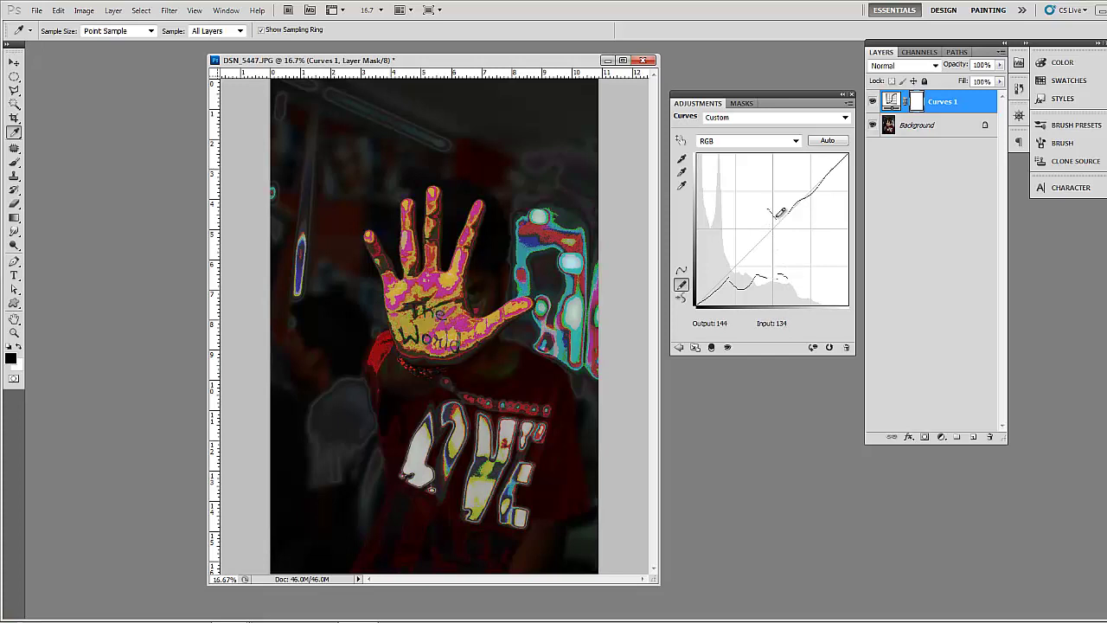
click(682, 299)
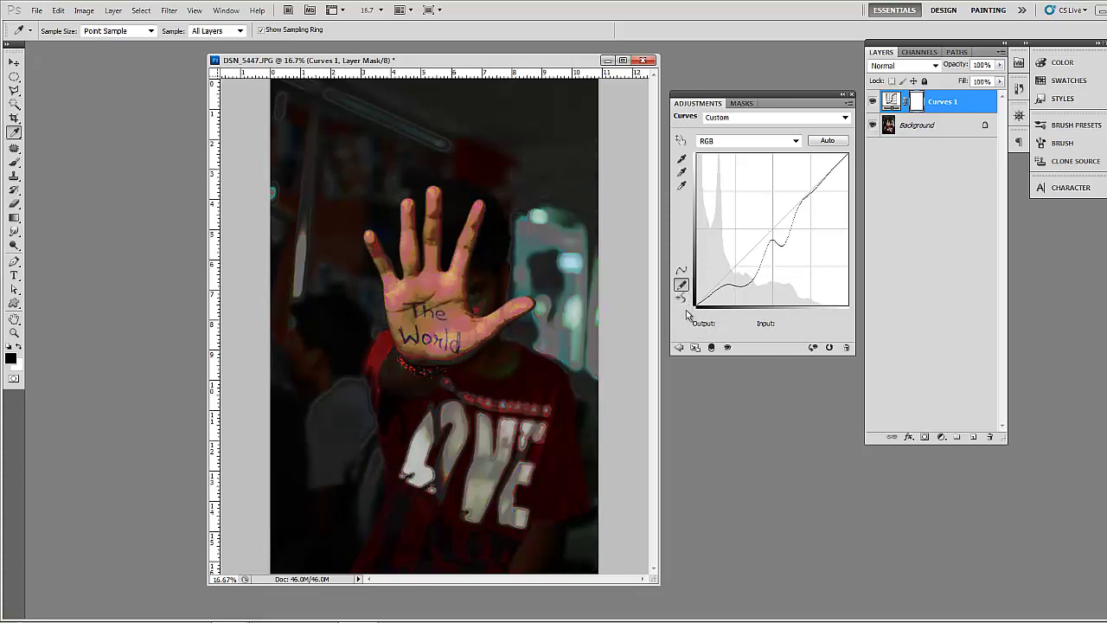
click(829, 347)
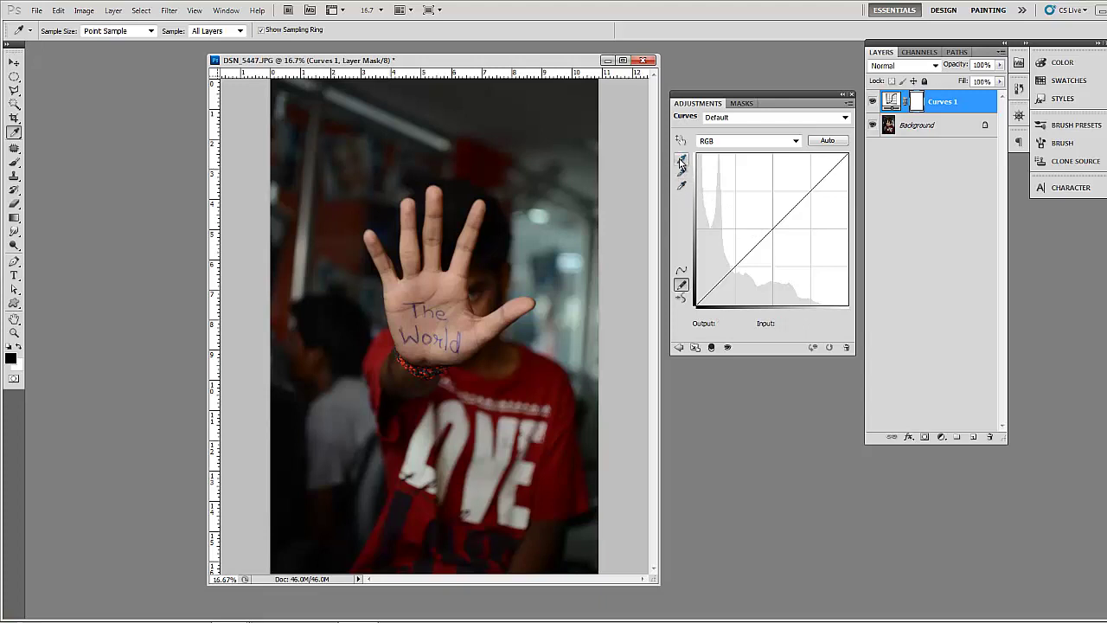
Set the black point of the Curves adjustment by sampling the dark background beside the boy's shoulder
click(727, 141)
click(721, 142)
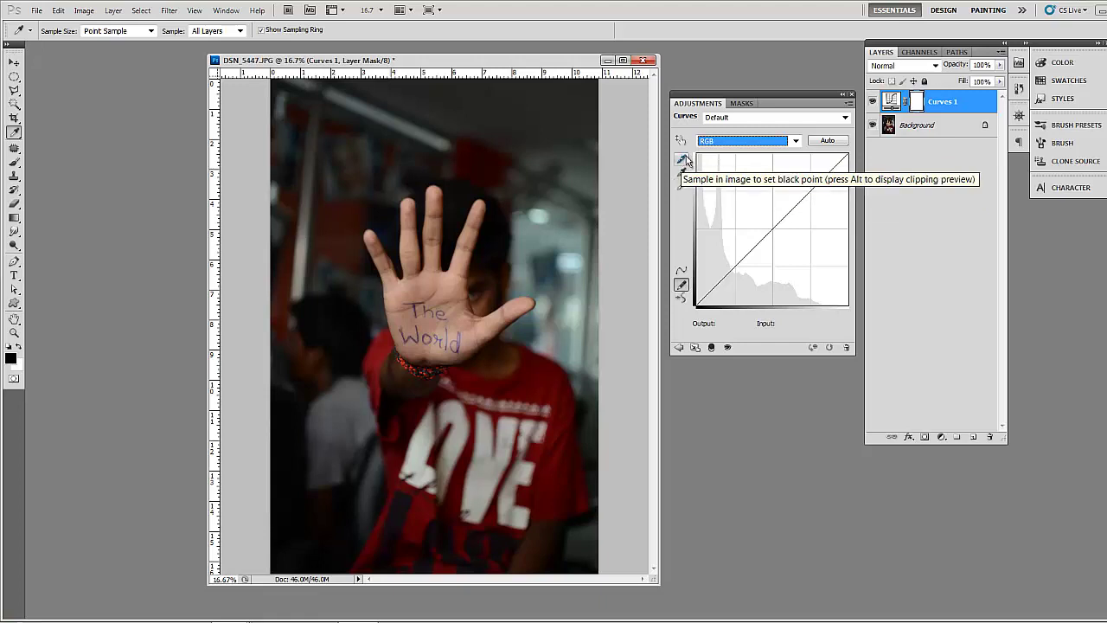
click(683, 161)
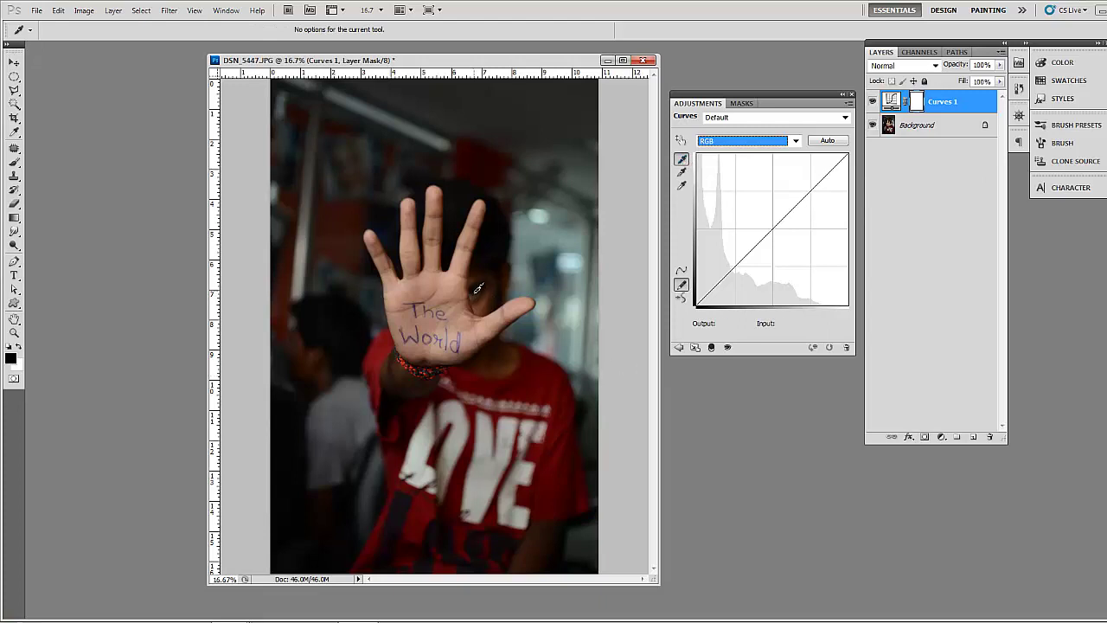
click(528, 360)
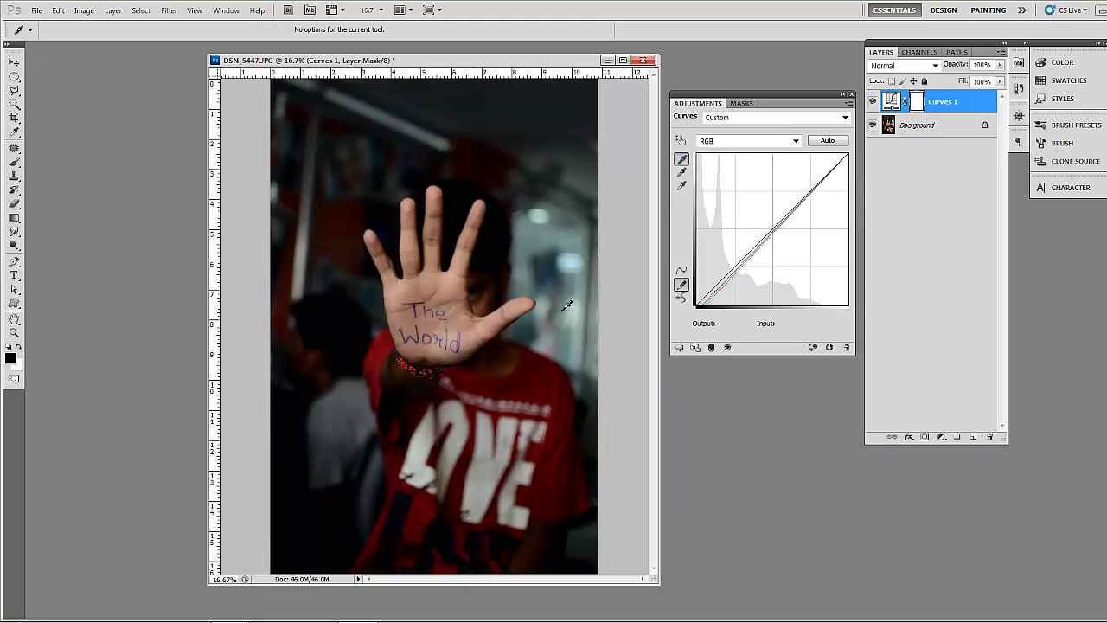
Set the gray point from the blurred background beside the hand and the white point from the bright blurred spot below it
click(682, 173)
click(569, 235)
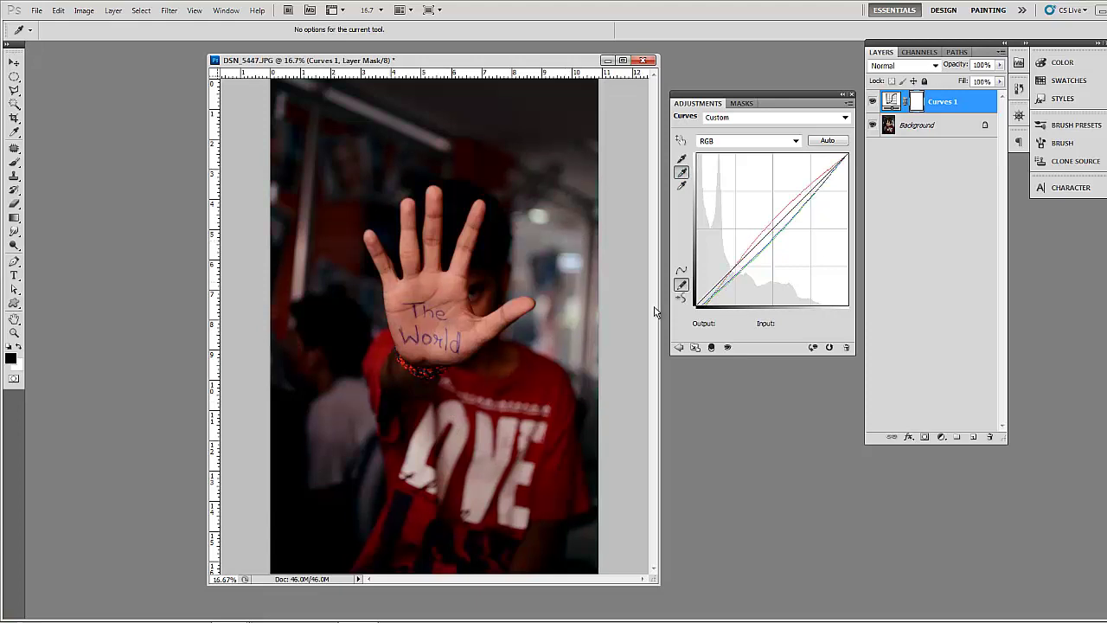
click(682, 188)
click(572, 259)
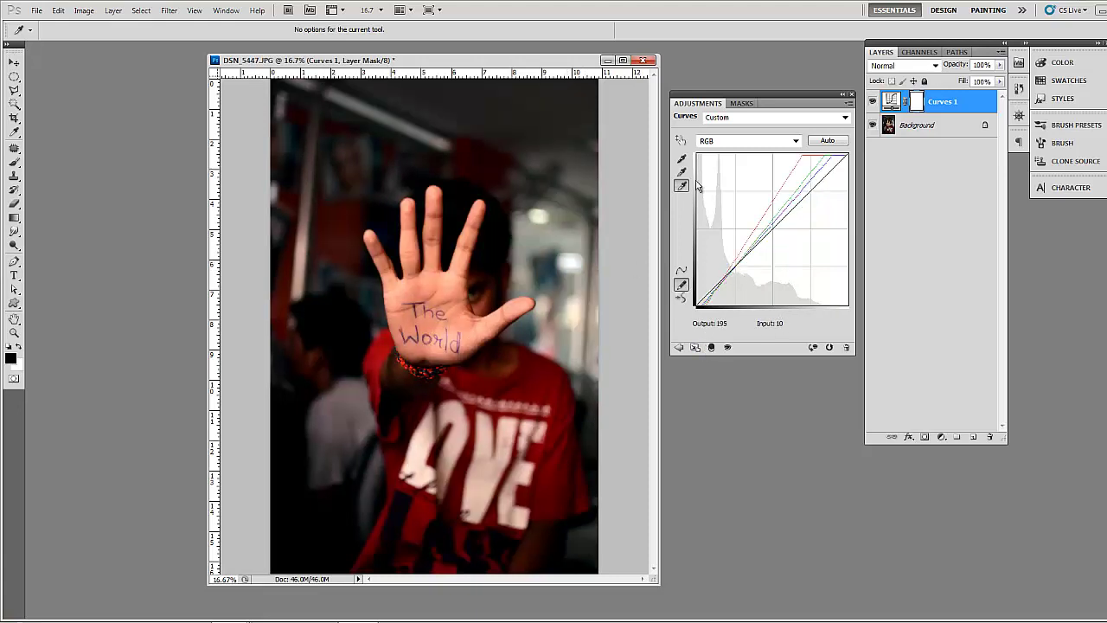
Examine the Red, Green and Blue channel curves one after another and return to the composite RGB curve
click(741, 142)
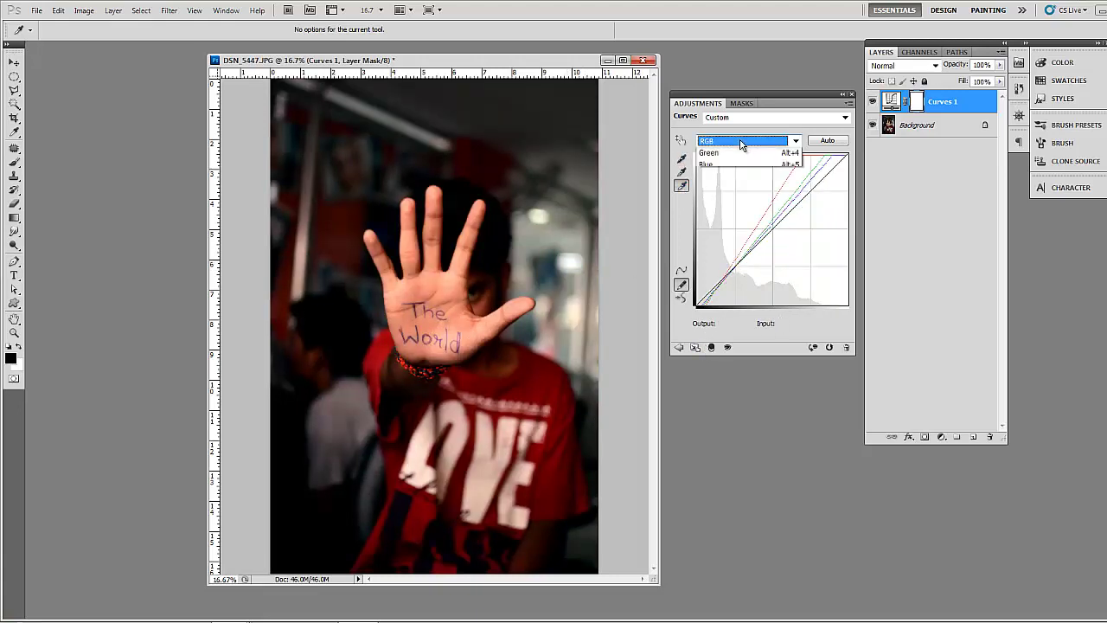
click(727, 166)
click(726, 141)
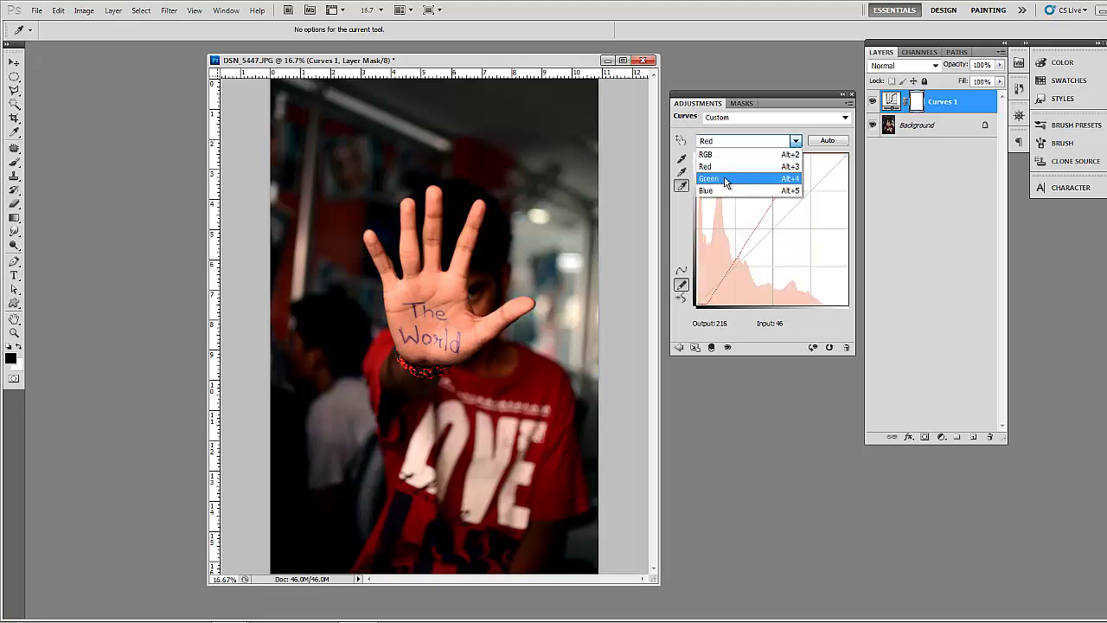
click(726, 179)
click(728, 141)
click(727, 190)
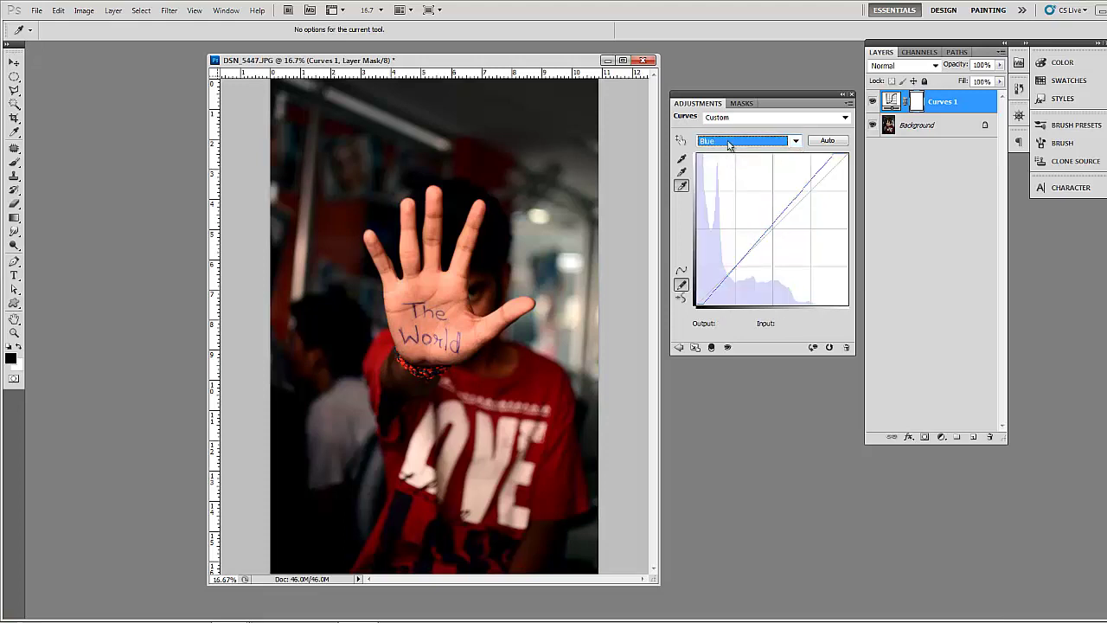
click(729, 141)
click(727, 154)
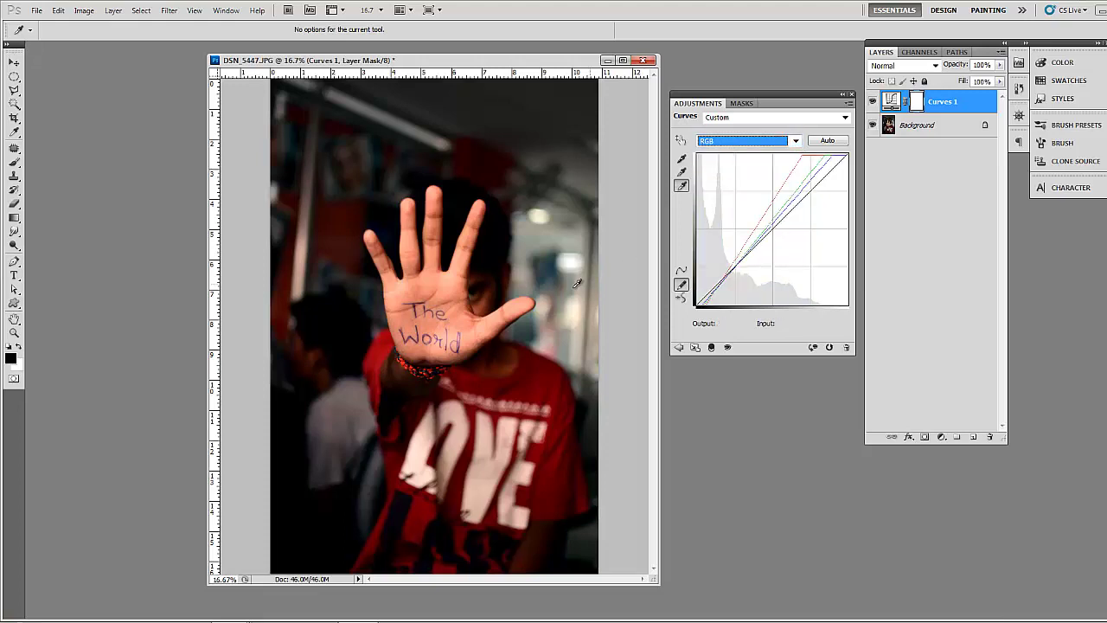
Toggle the Curves layer's visibility repeatedly to compare the photo before and after the correction
click(727, 348)
click(727, 347)
click(727, 347)
click(728, 348)
click(727, 348)
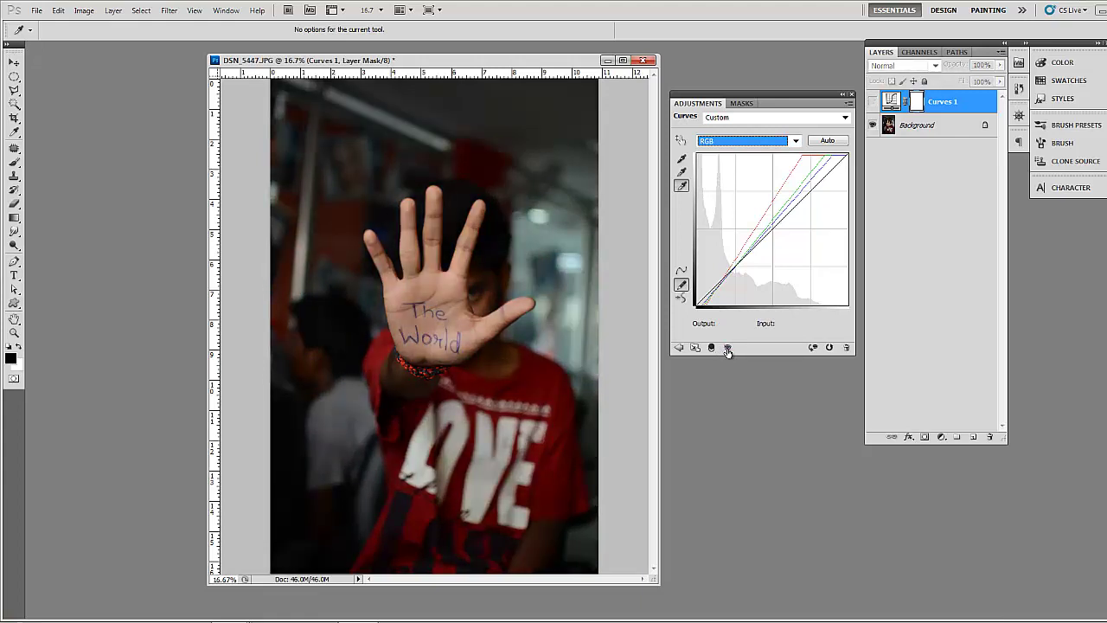
click(728, 348)
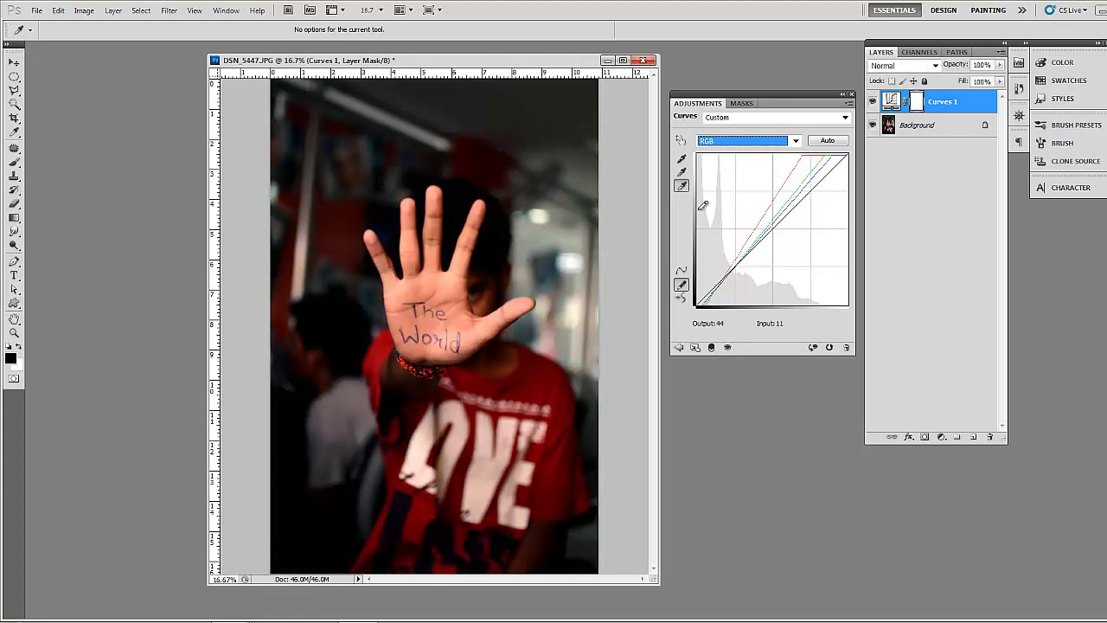
click(723, 141)
click(725, 156)
click(729, 141)
click(733, 141)
click(738, 142)
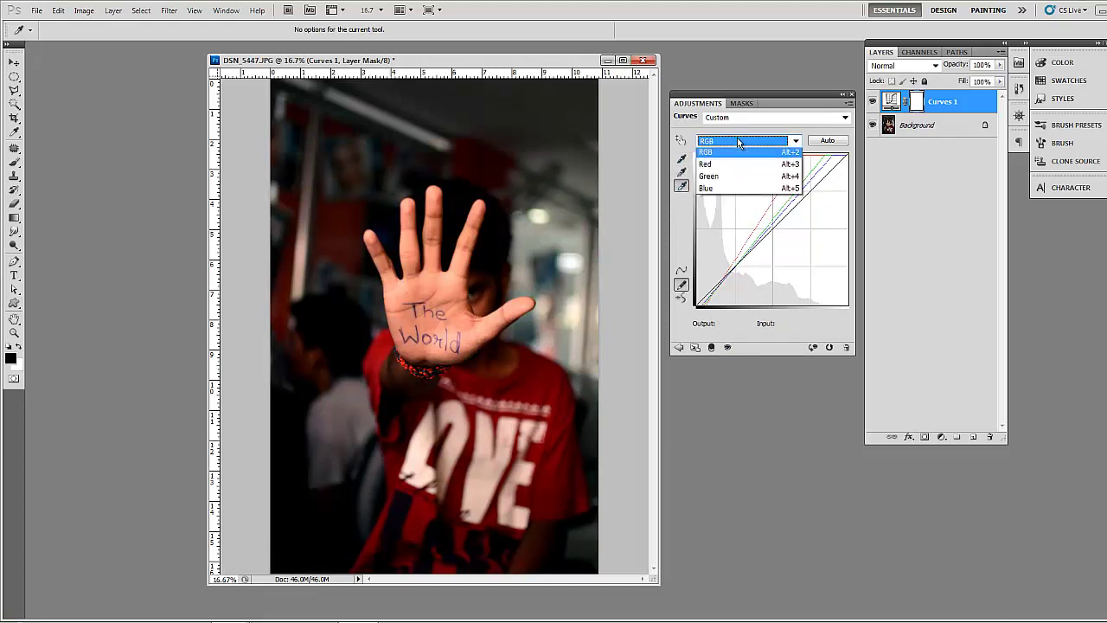
click(726, 146)
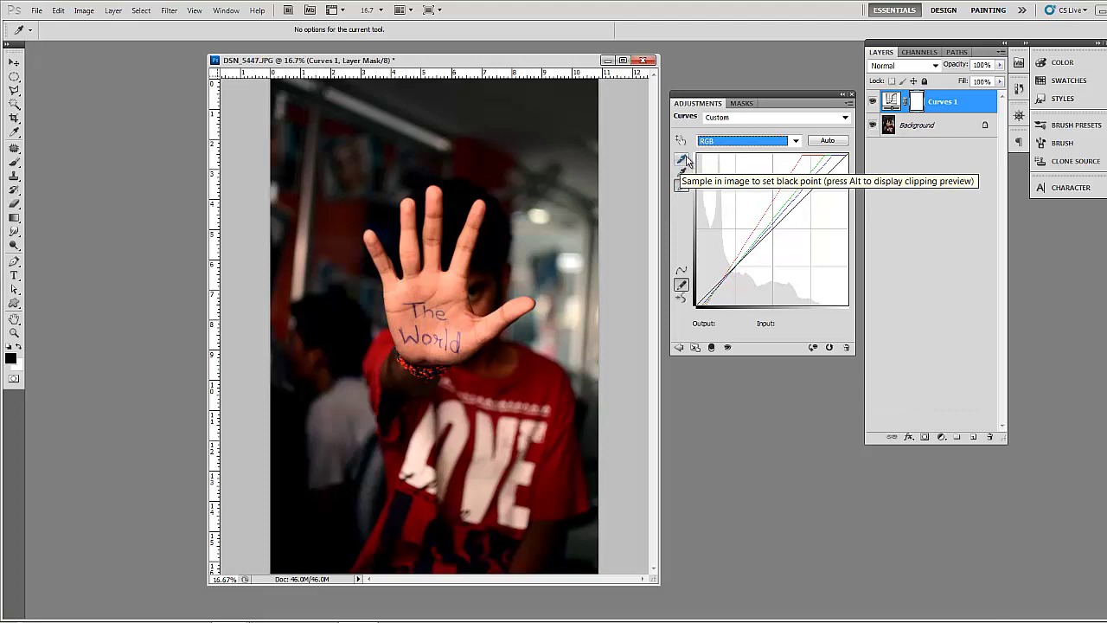
click(748, 140)
click(696, 171)
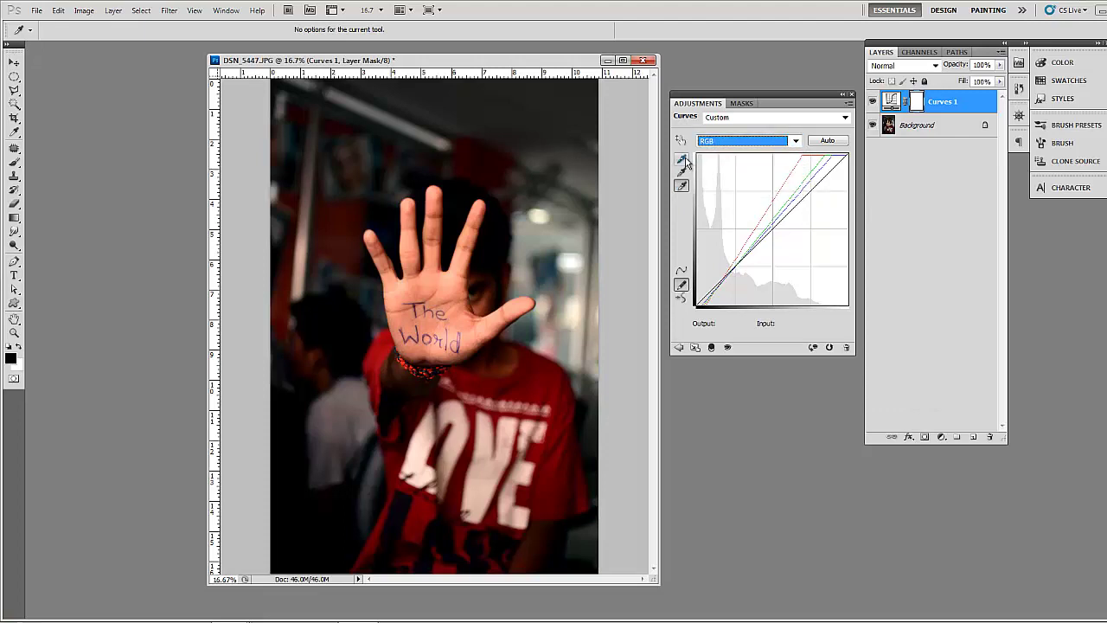
click(752, 140)
click(731, 141)
click(758, 141)
click(759, 143)
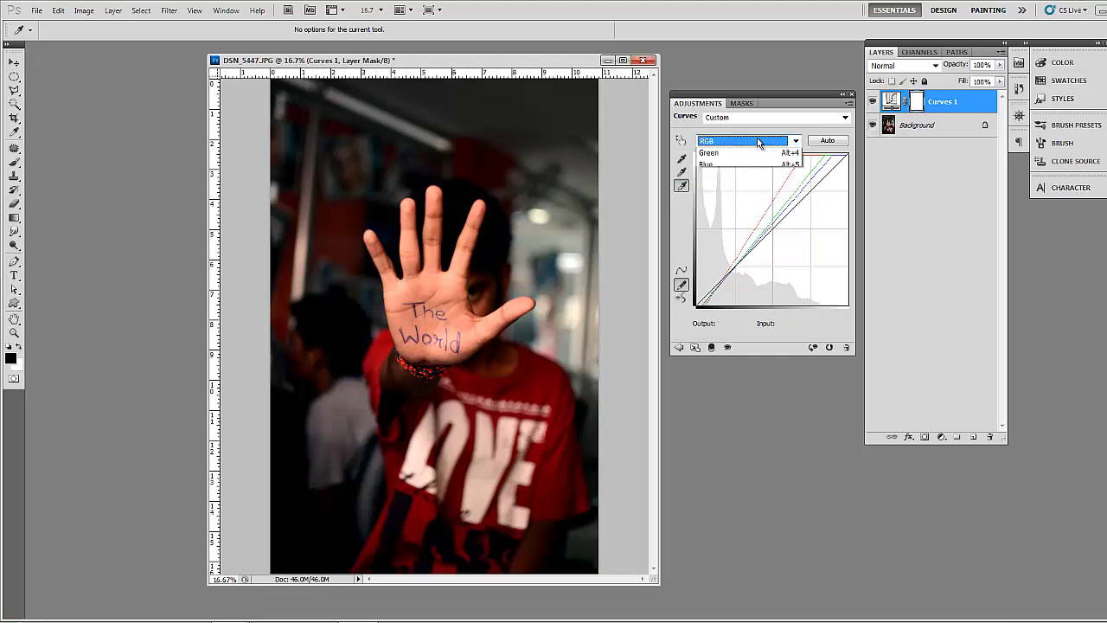
click(758, 142)
Deactivate the white point sampler, reset the Curves adjustment to Default and switch back to editing the curve with points
click(682, 186)
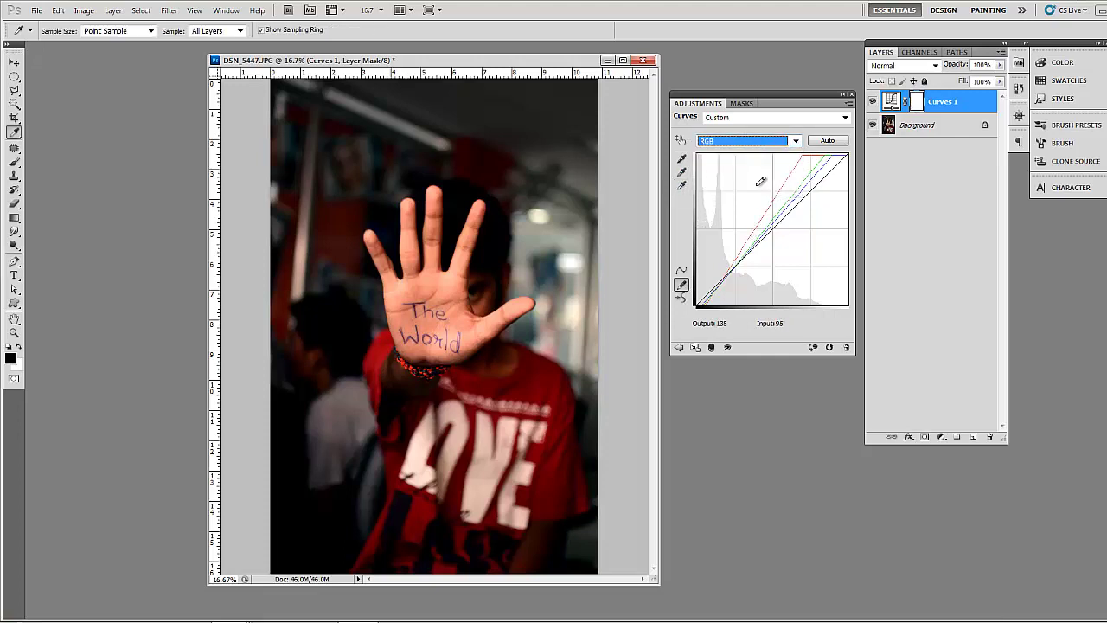
click(829, 141)
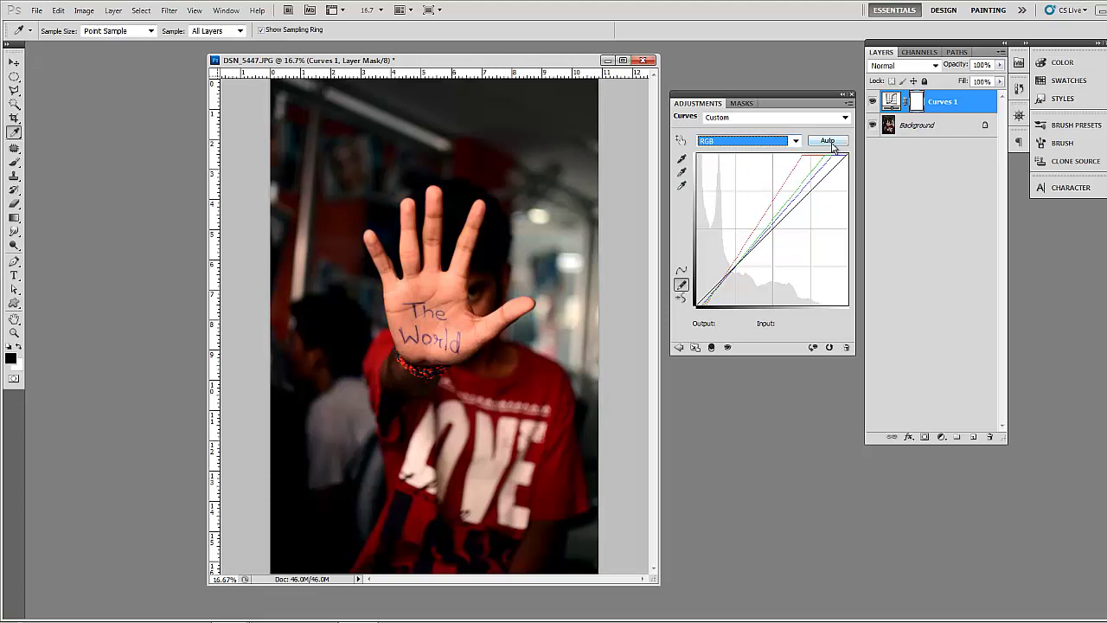
click(828, 347)
click(681, 271)
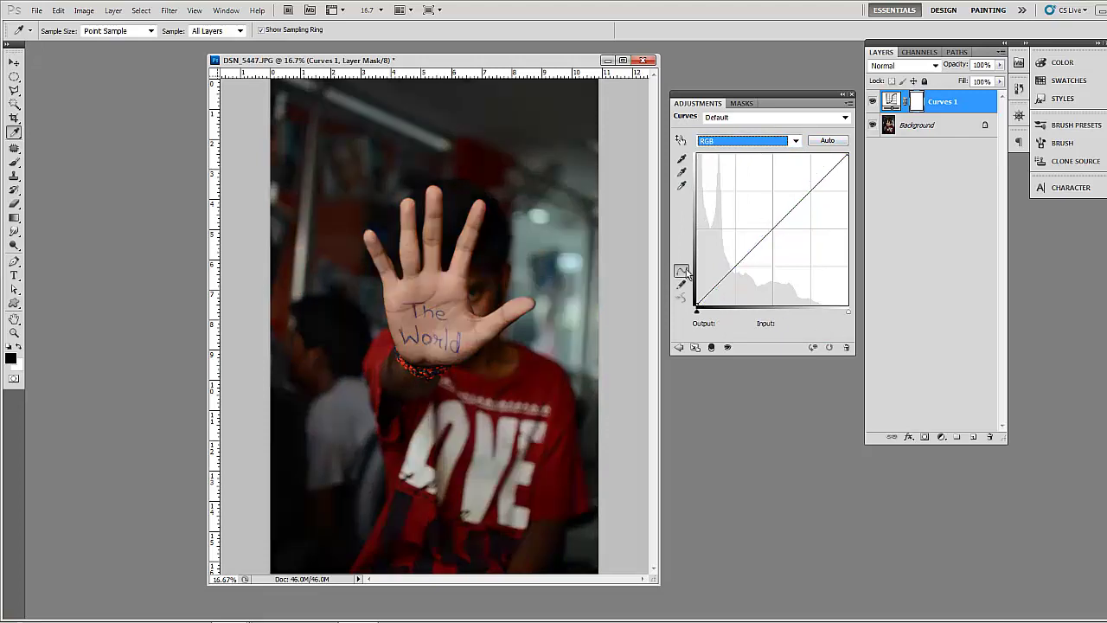
Bend the RGB curve through input 119, output 149 and input 26, output 23, and move its white endpoint to input 241
drag(772, 227, 767, 216)
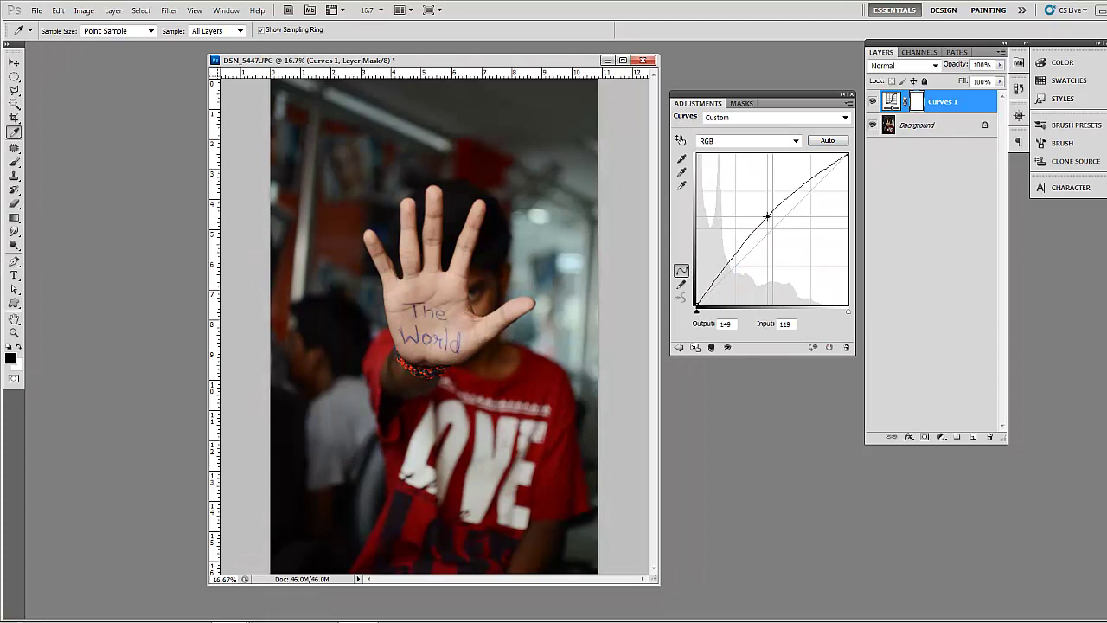
drag(709, 285, 712, 291)
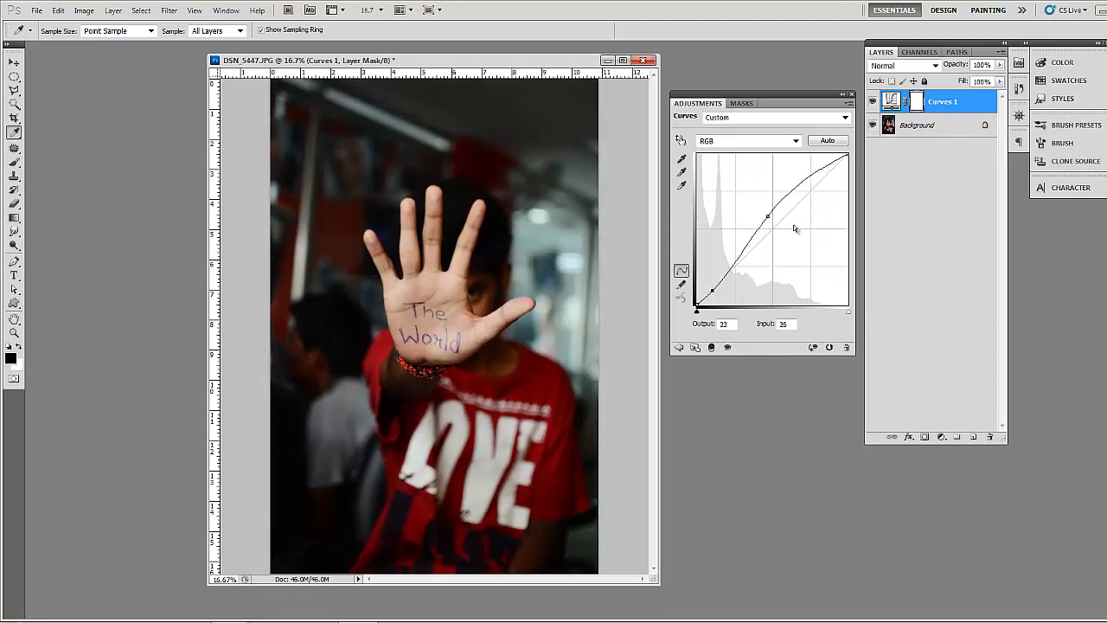
drag(846, 154, 839, 154)
Raise the Red curve with a point at input 116, output 151 and the Blue curve with one at input 115, output 166
click(711, 141)
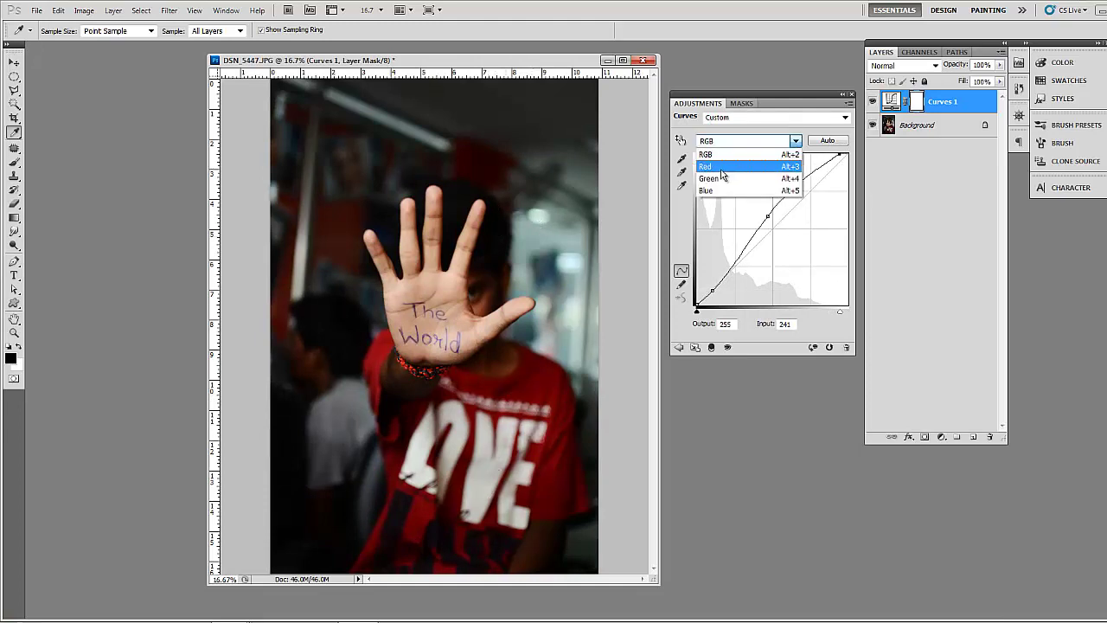
click(721, 168)
drag(768, 231, 764, 206)
click(749, 141)
click(753, 192)
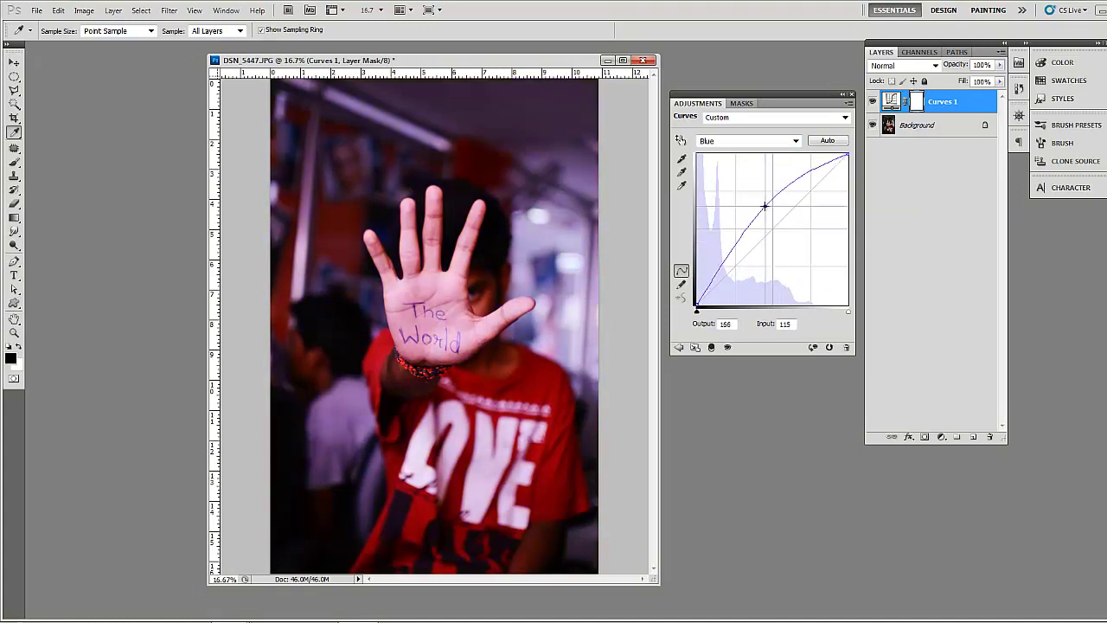
Refine the Red curve with a shadow point, a midpoint at input 125, output 156, and a highlight point at input 217, output 225
click(759, 141)
click(744, 155)
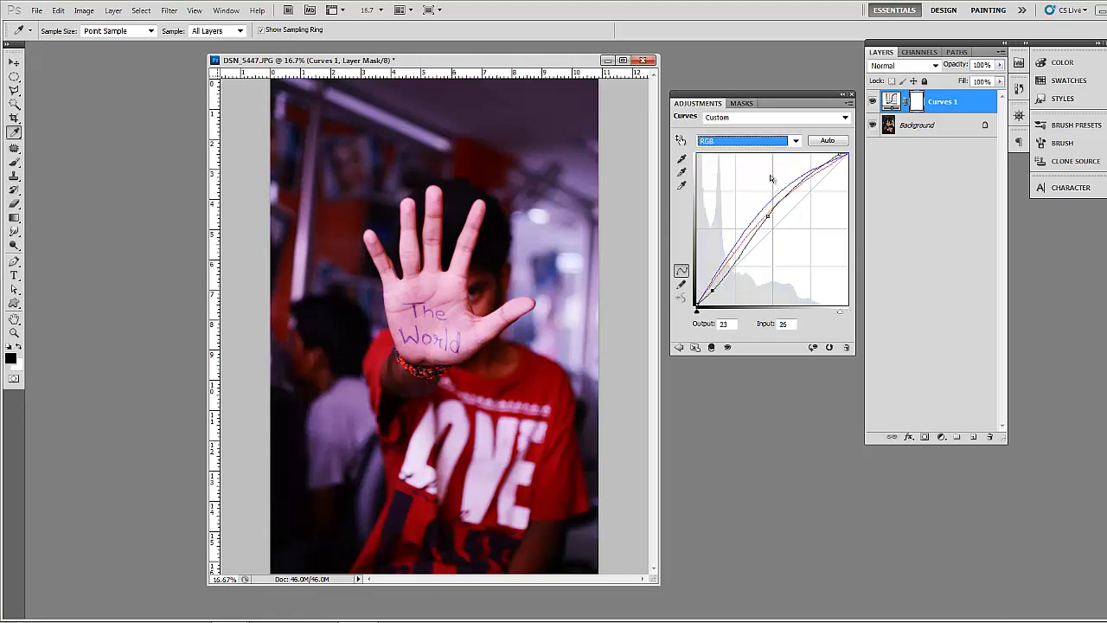
click(761, 140)
click(735, 165)
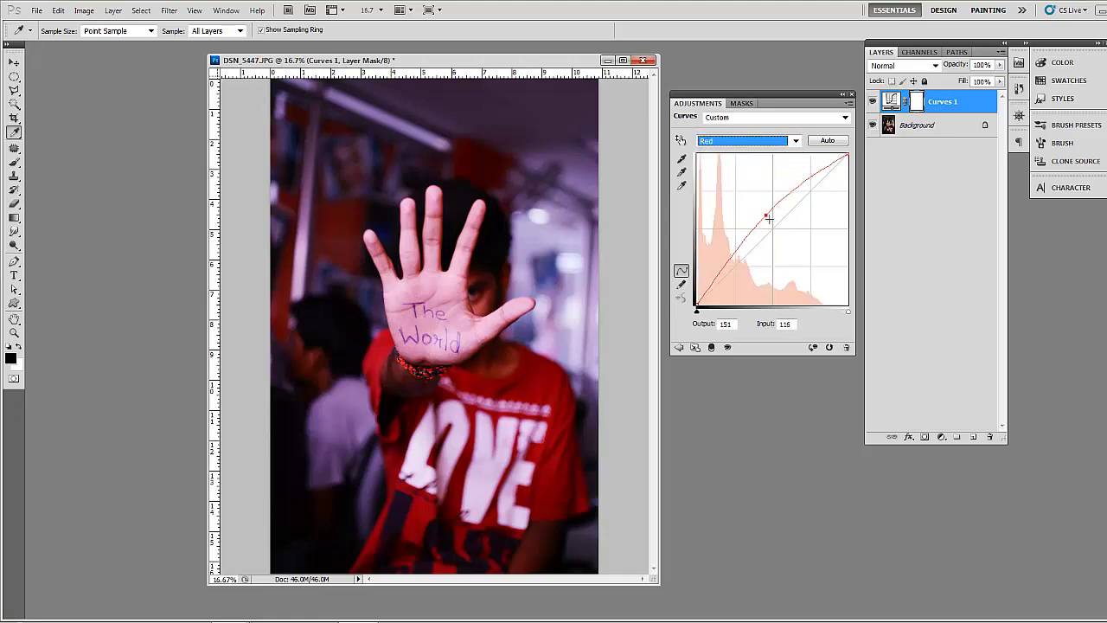
drag(727, 261, 731, 270)
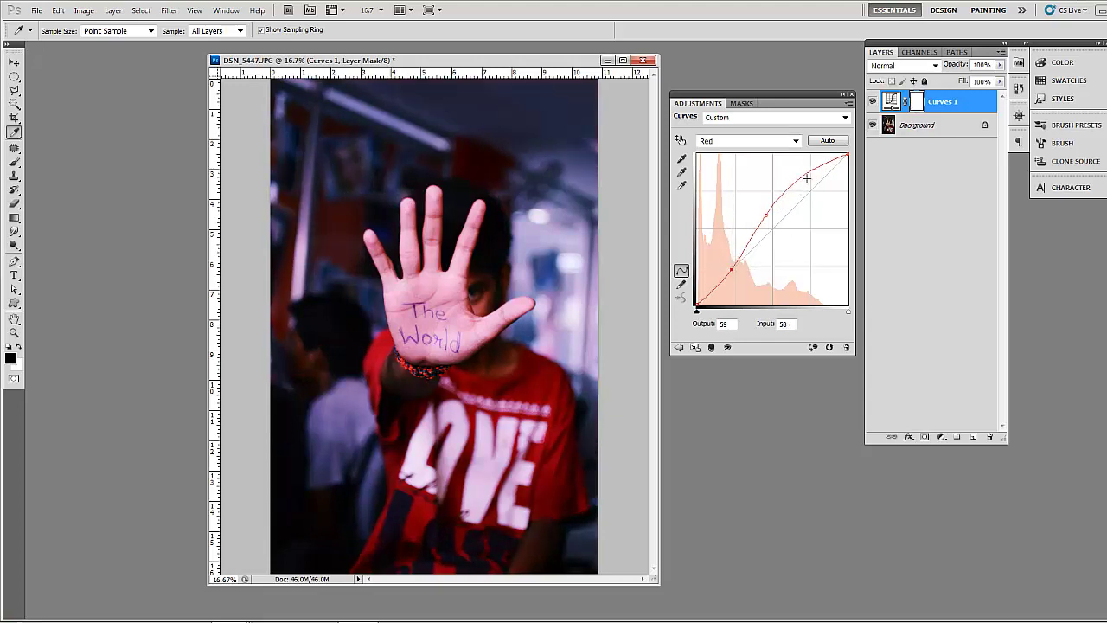
drag(806, 178, 807, 182)
drag(766, 217, 770, 213)
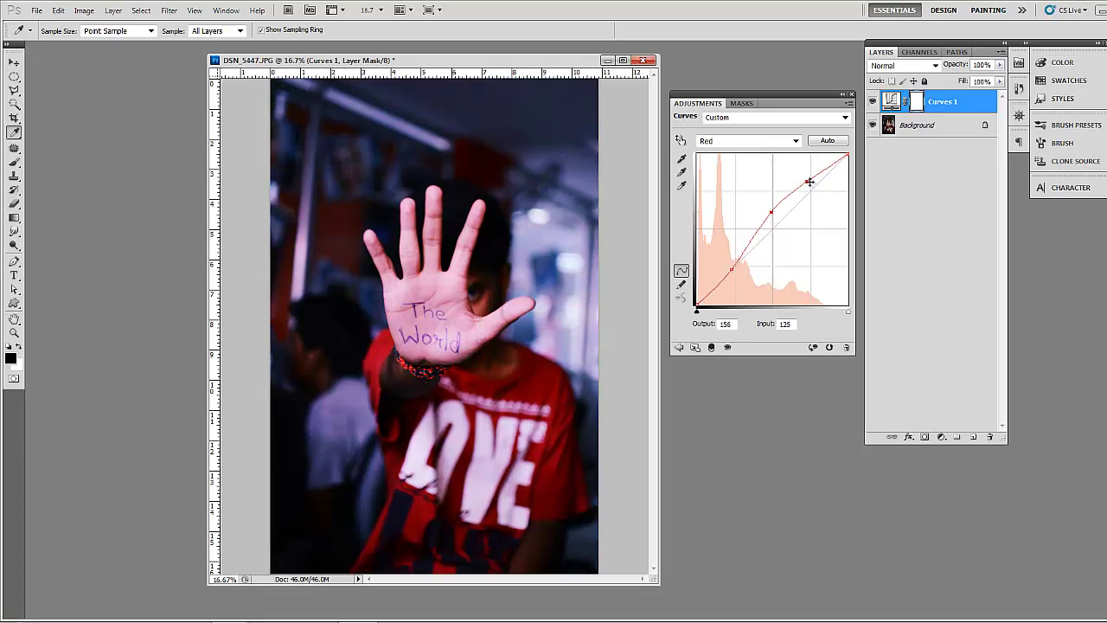
drag(809, 180, 825, 170)
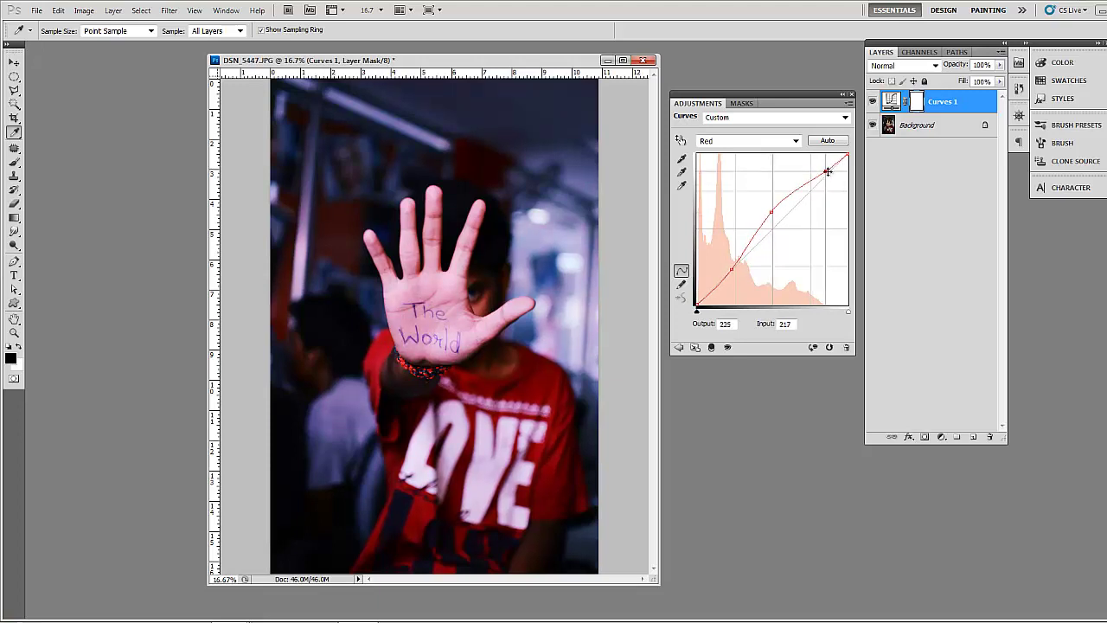
Reset the Curves adjustment to Default and, using the on-image adjustment tool, add two RGB curve points, the lower at input 27, output 27
click(827, 348)
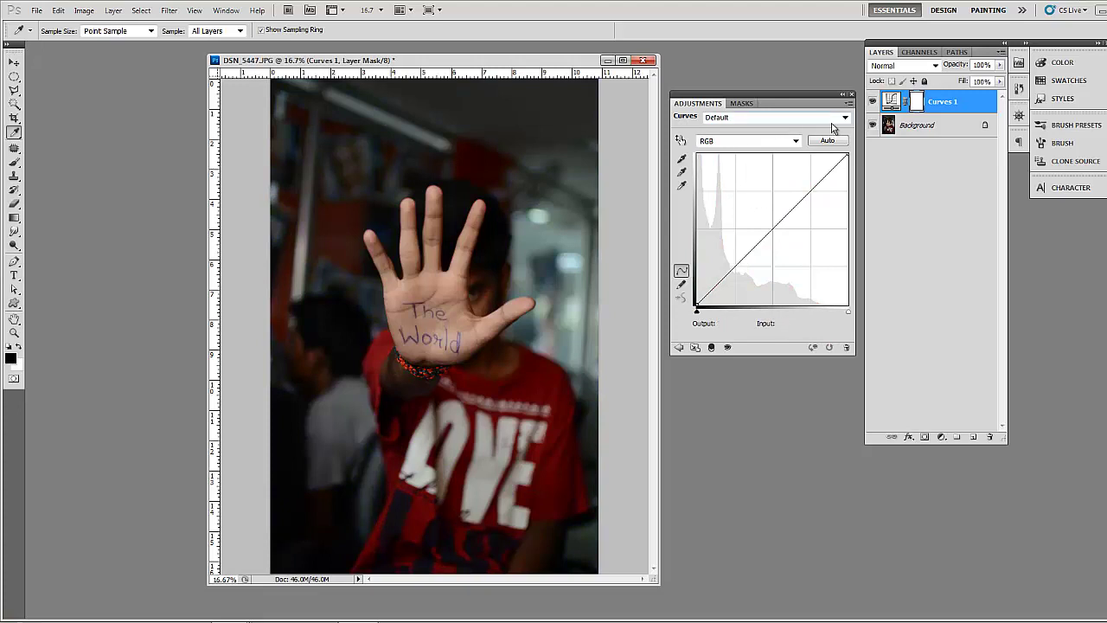
click(681, 141)
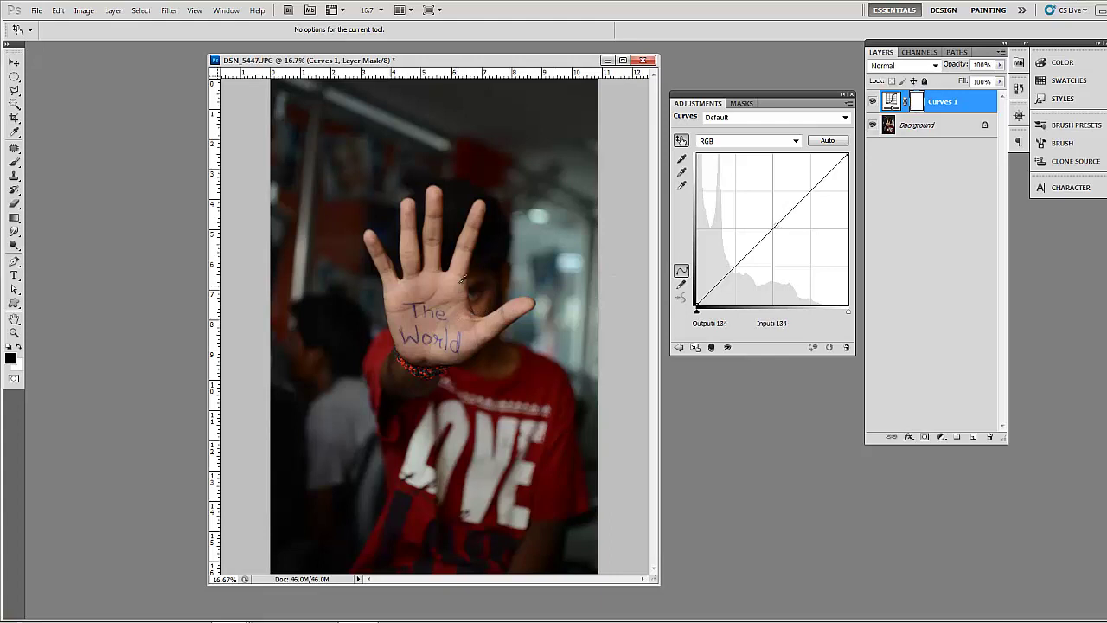
click(478, 214)
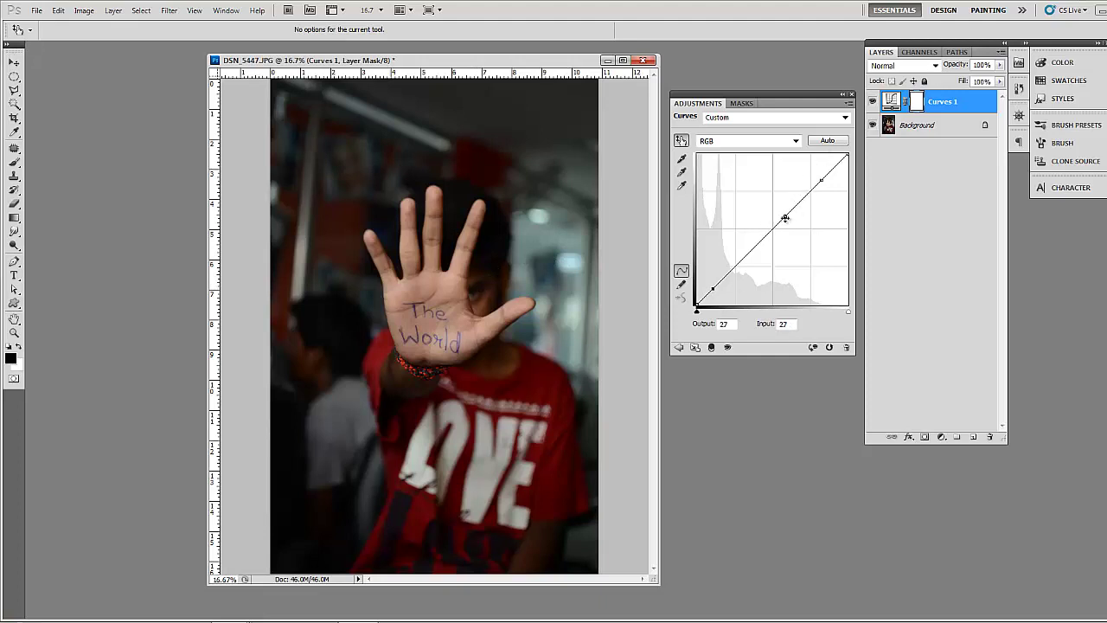
Shape the RGB curve with a midpoint at input 137, output 151, a highlight point at 200, 226 and a shadow point at 30, 42
drag(785, 218, 778, 214)
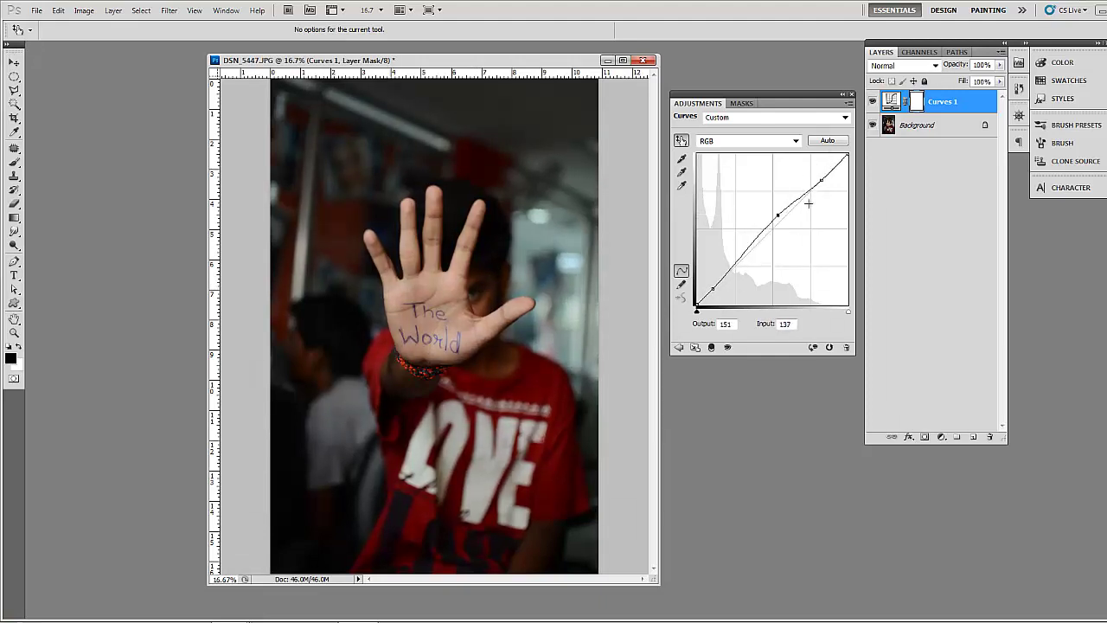
drag(821, 183, 817, 171)
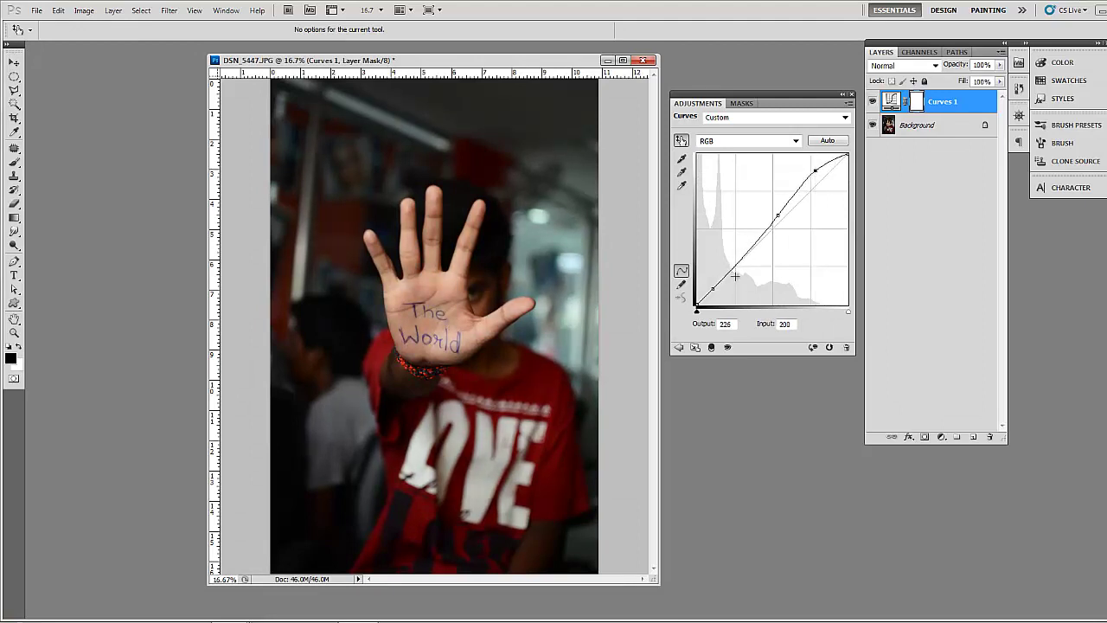
drag(712, 291, 714, 279)
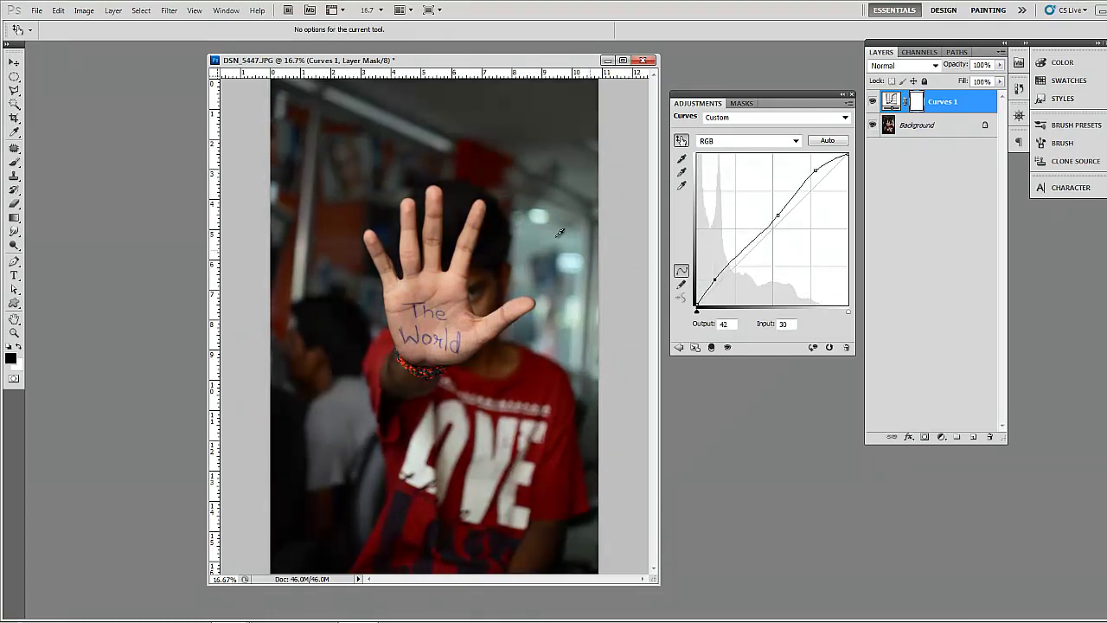
Brighten the palm's tones with the on-image adjustment tool, setting a curve point at input 155, output 191
click(680, 143)
click(680, 143)
mouse_move(440, 299)
mouse_down()
mouse_move(449, 273)
mouse_move(451, 313)
mouse_move(453, 288)
mouse_up()
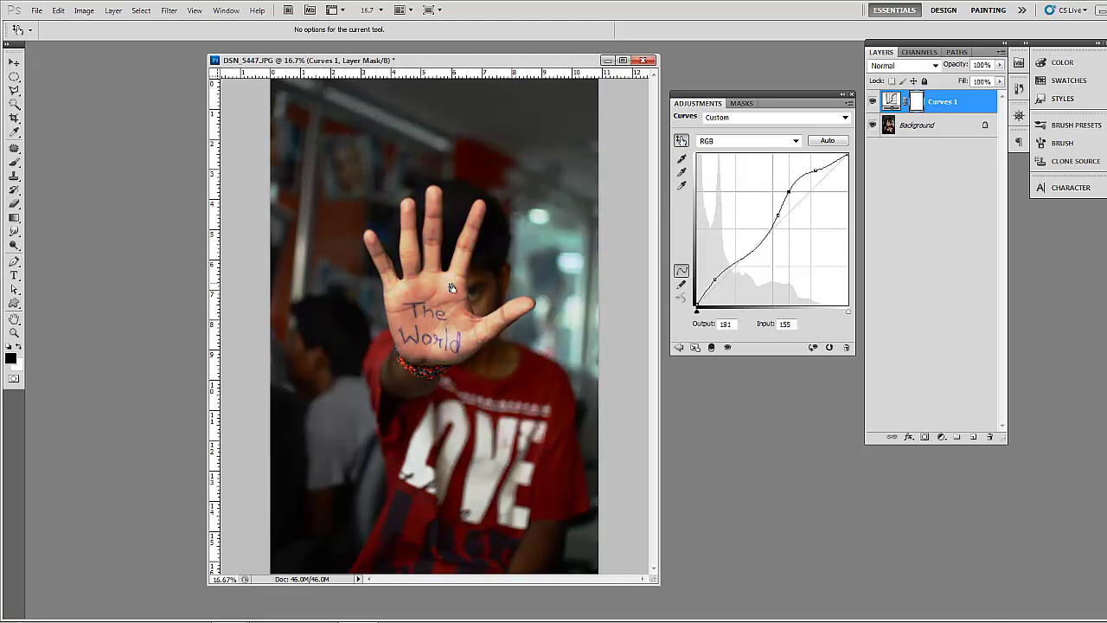
Shape the Blue curve with the on-image tool: raise the midpoint at input 143, set a shadow point at 14, 2 and a highlight point at 187, 215
click(740, 143)
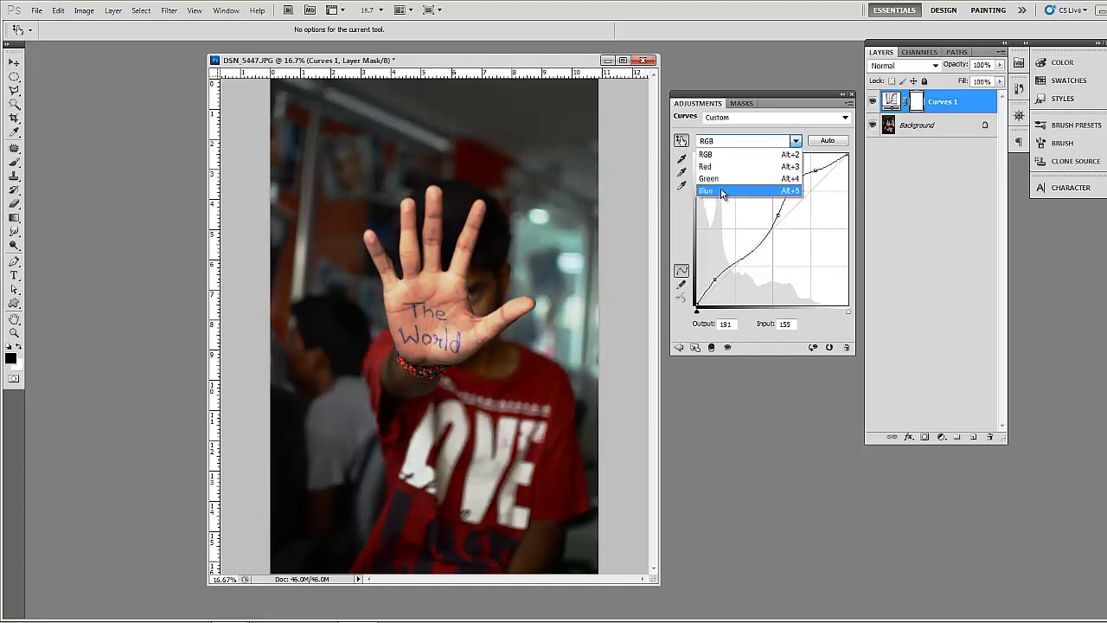
click(720, 191)
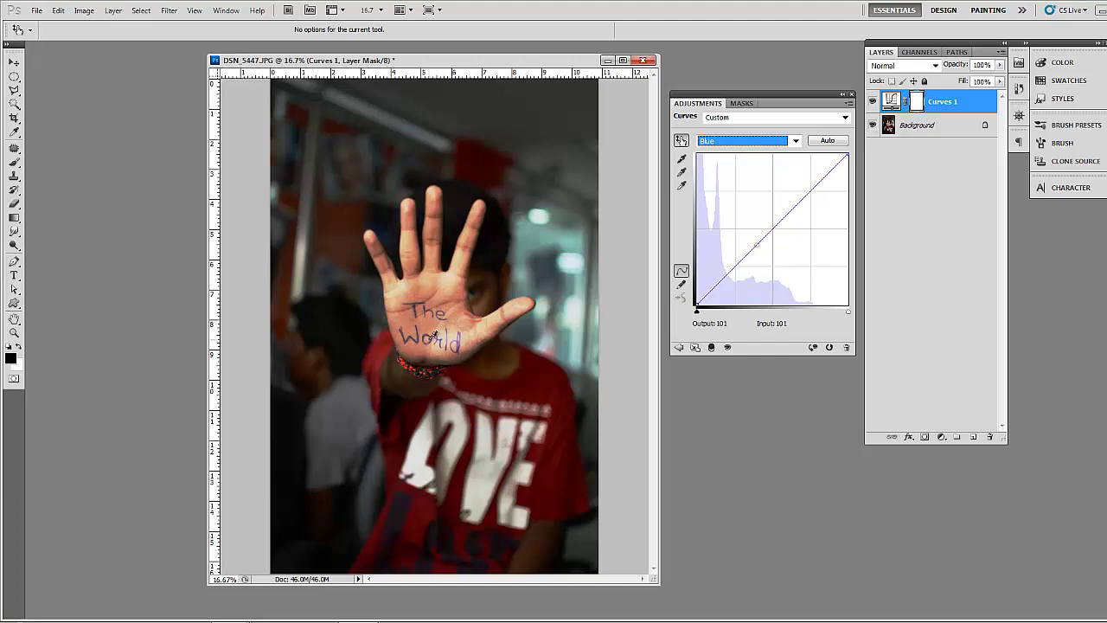
click(449, 285)
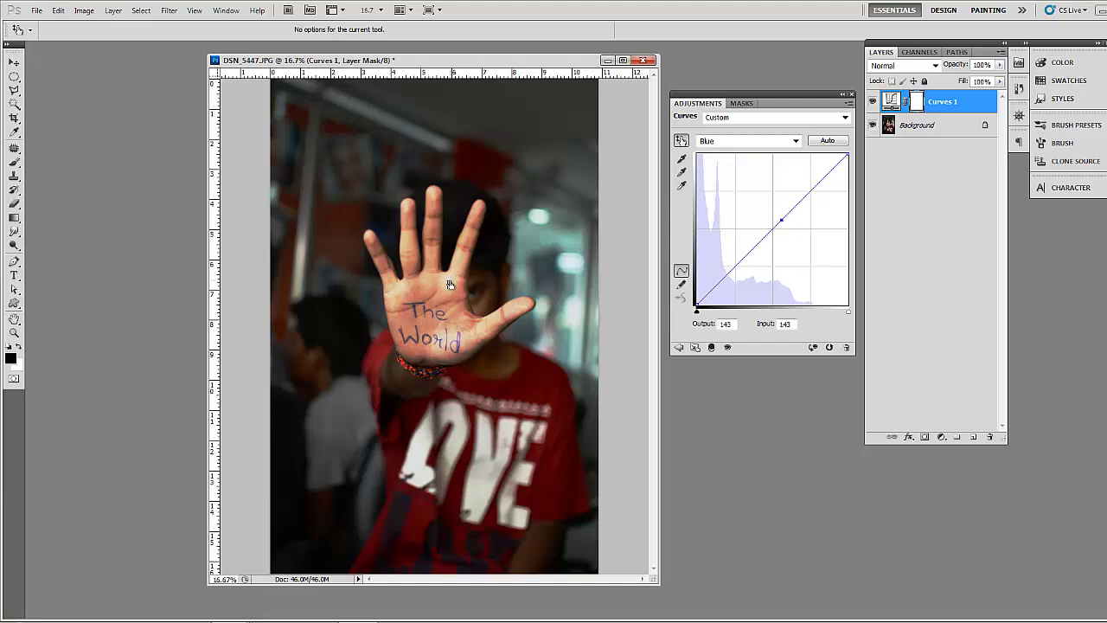
drag(450, 285, 449, 276)
drag(473, 295, 474, 300)
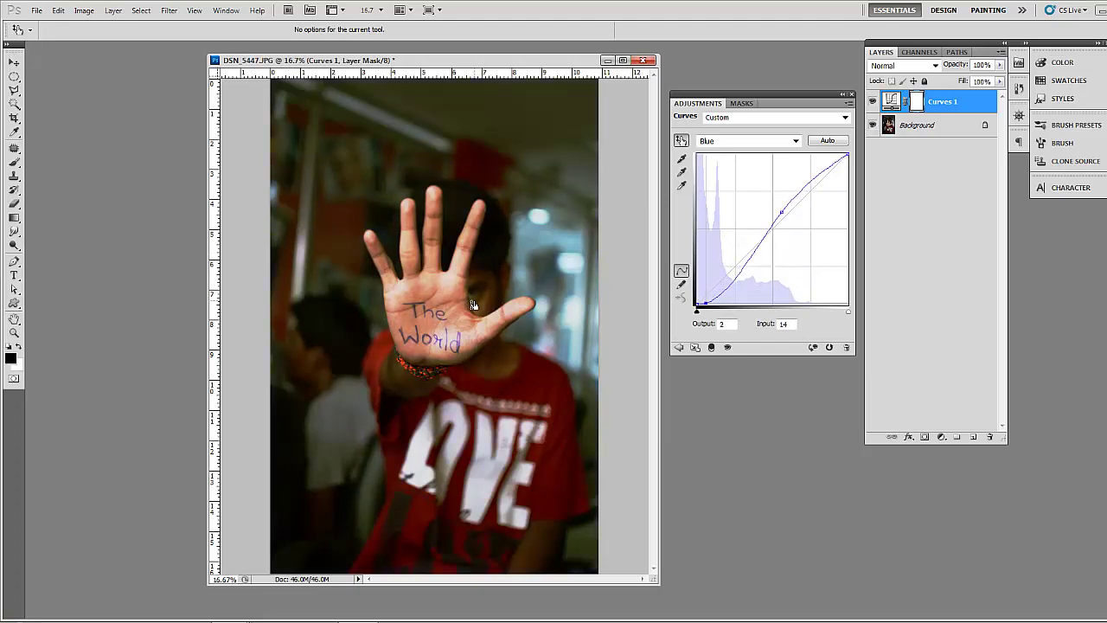
click(537, 225)
drag(537, 224, 536, 215)
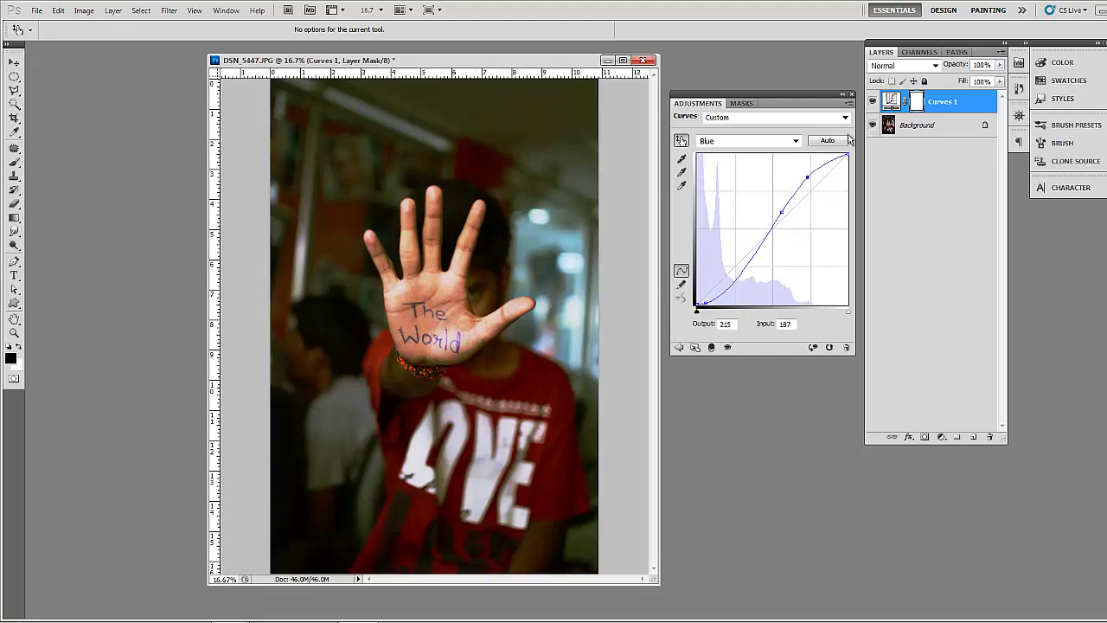
Return the Curves adjustment to the RGB channel and reset all its curves to Default
click(731, 142)
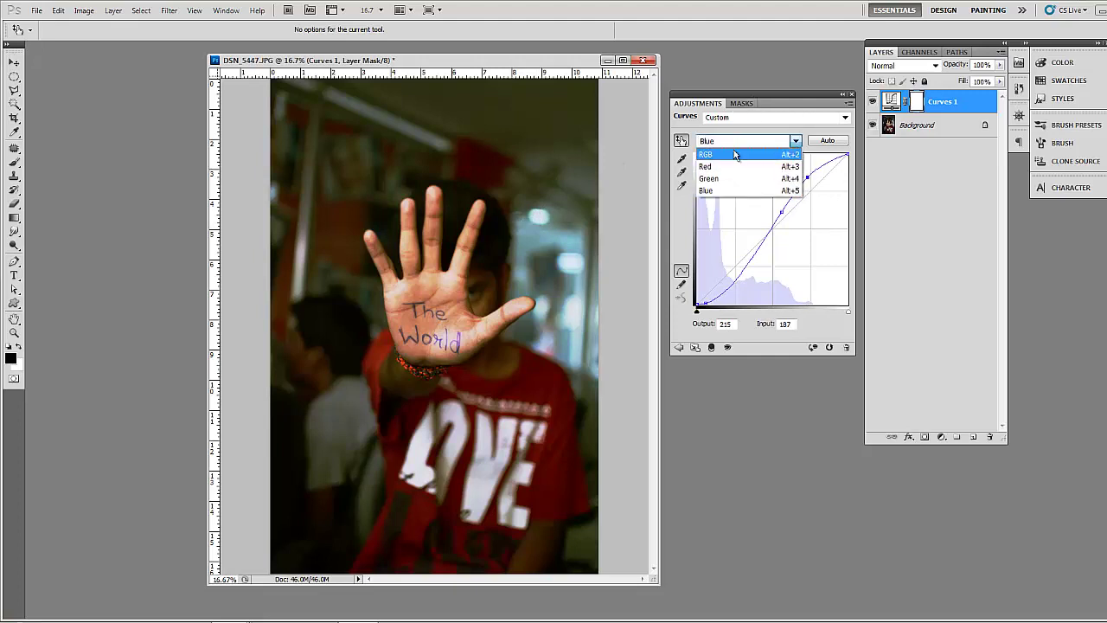
click(734, 152)
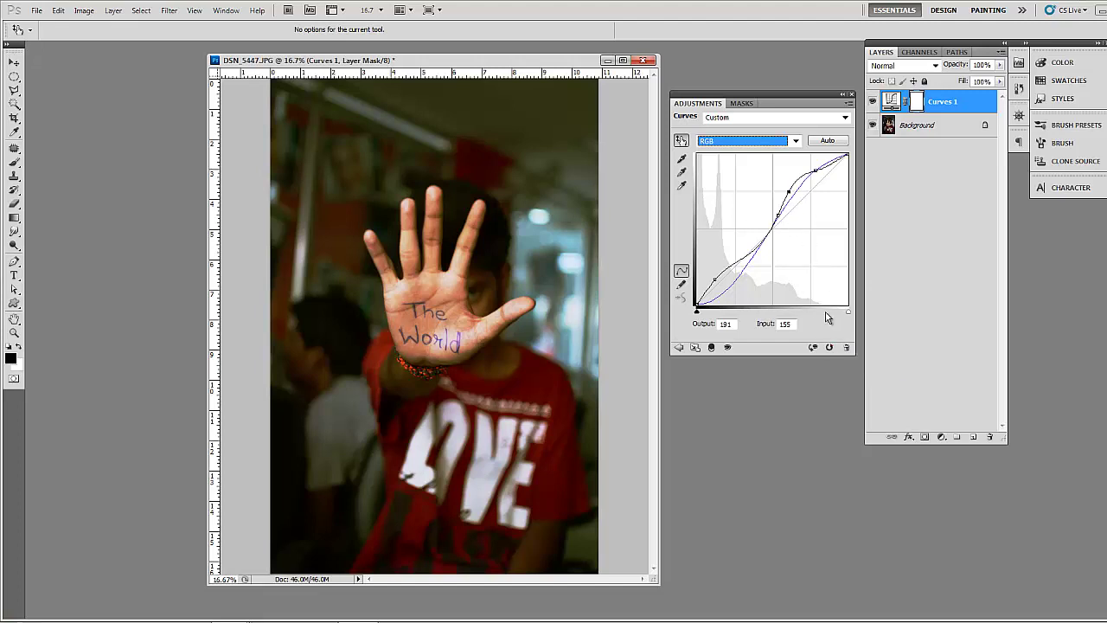
click(828, 347)
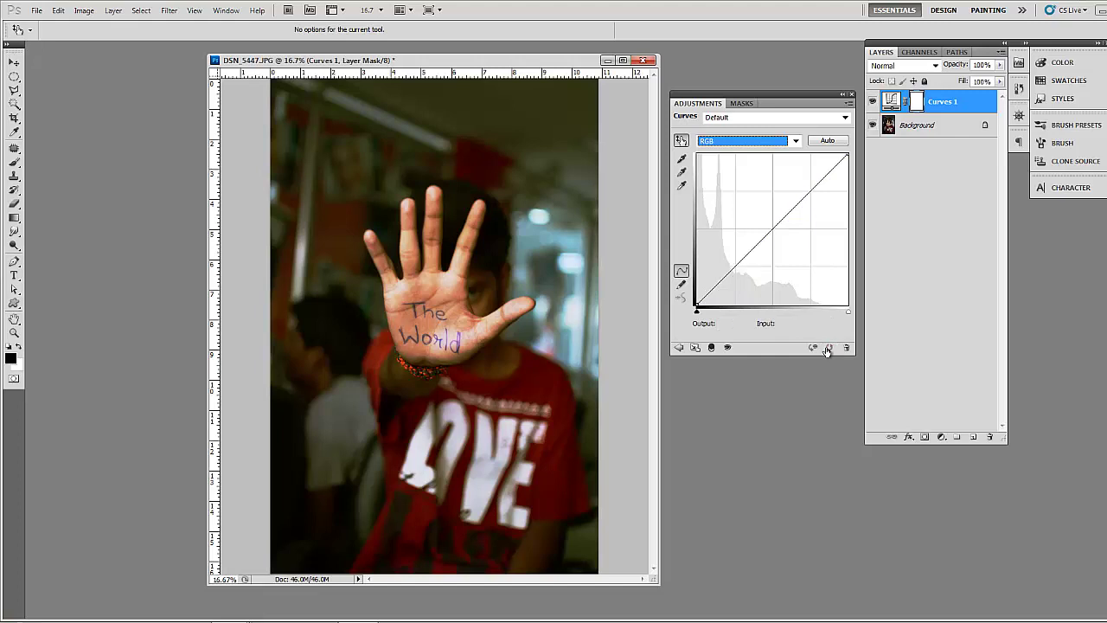
Add a Levels adjustment layer above Curves 1, with the midtone input at 0.94 and the highlight input at 213
click(943, 437)
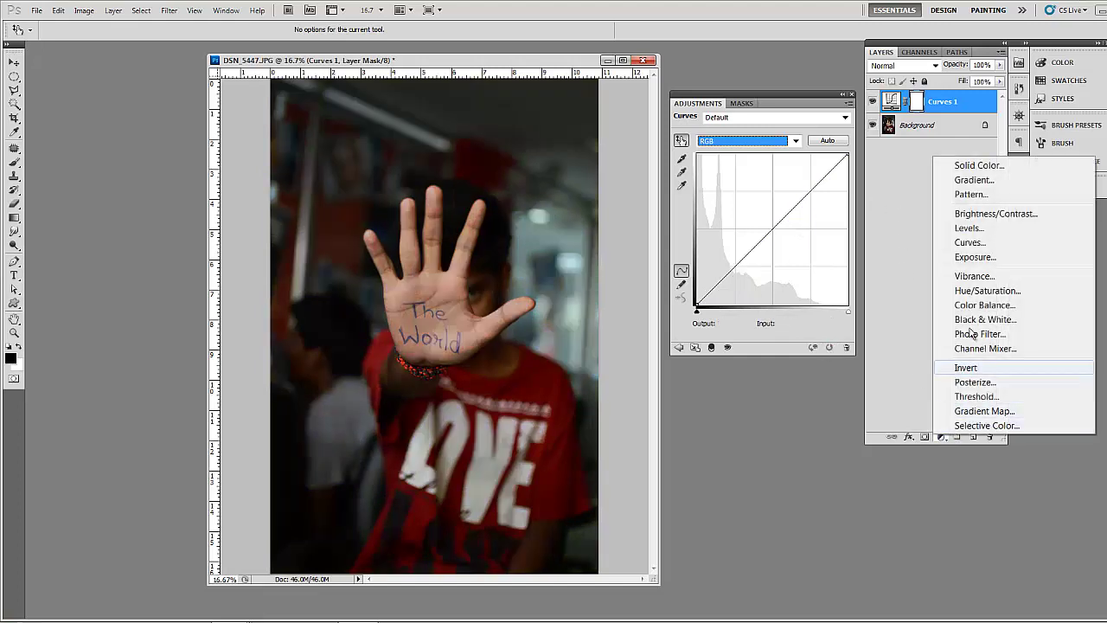
click(969, 228)
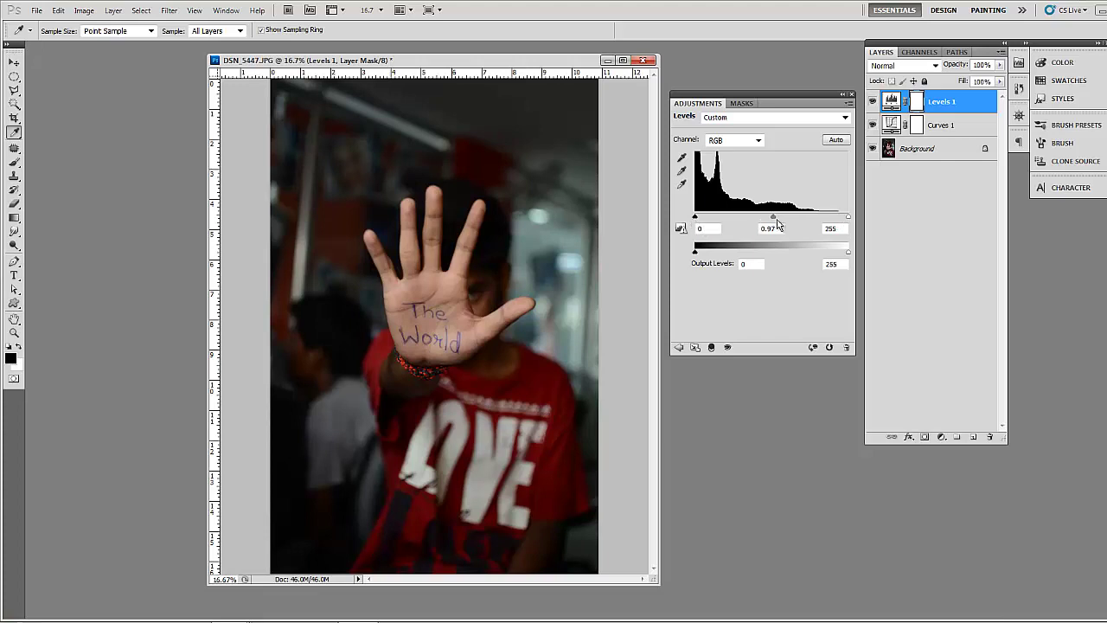
drag(774, 218, 776, 218)
drag(849, 221, 761, 220)
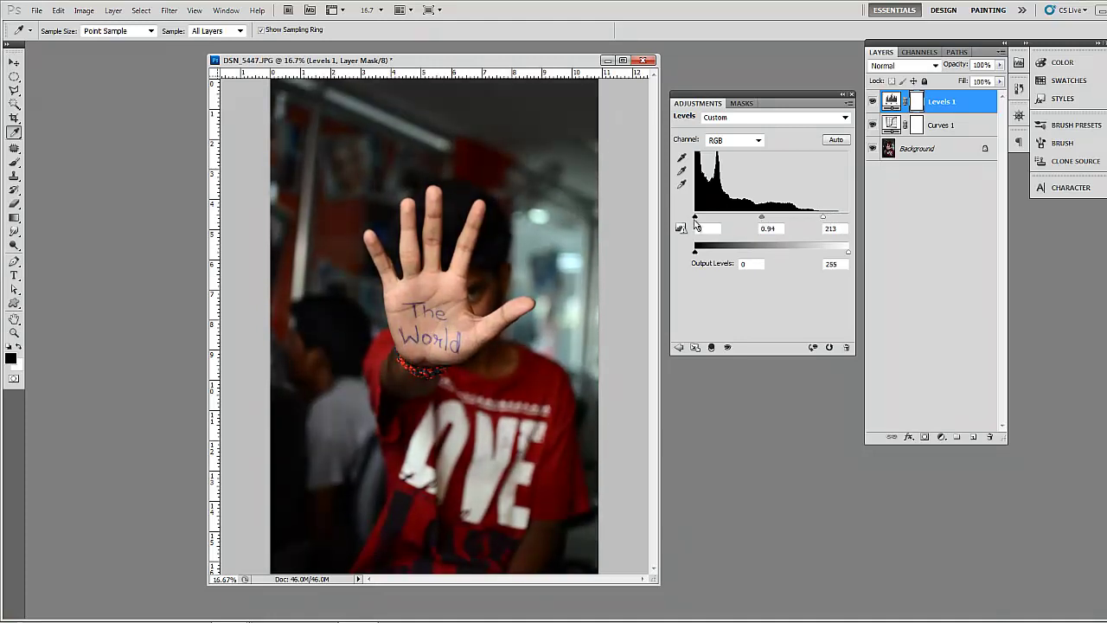
mouse_move(694, 218)
mouse_down()
mouse_move(704, 217)
mouse_move(693, 219)
mouse_up()
Try the Levels presets Darker, Increase Contrast 2 and Increase Contrast 3, and return the adjustment to Default
click(732, 118)
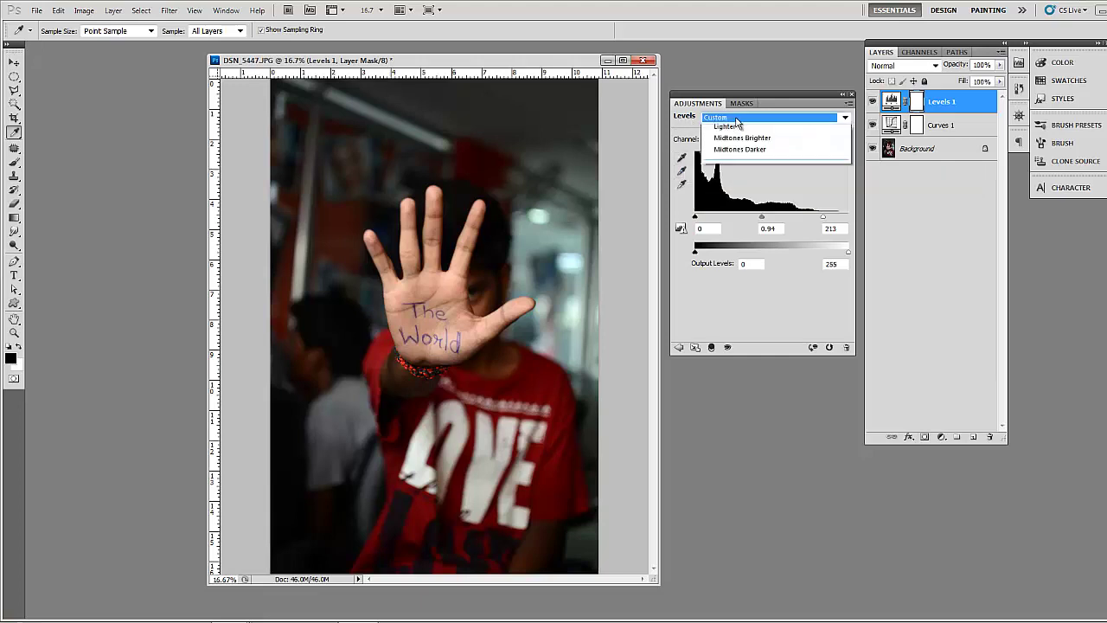
click(751, 156)
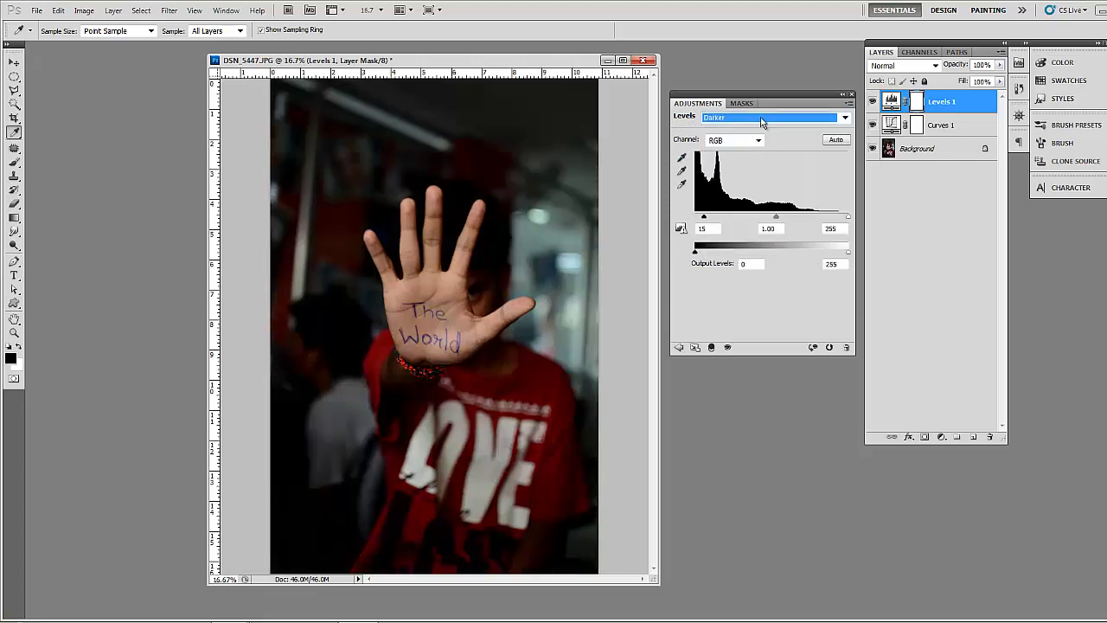
click(761, 118)
click(746, 178)
click(764, 119)
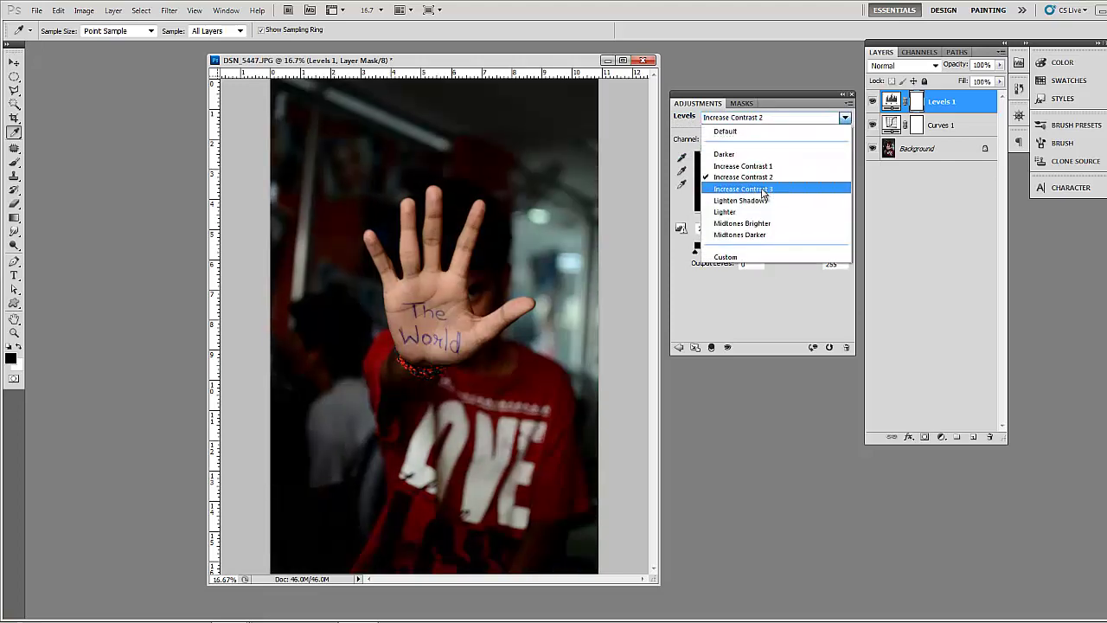
click(762, 190)
click(731, 117)
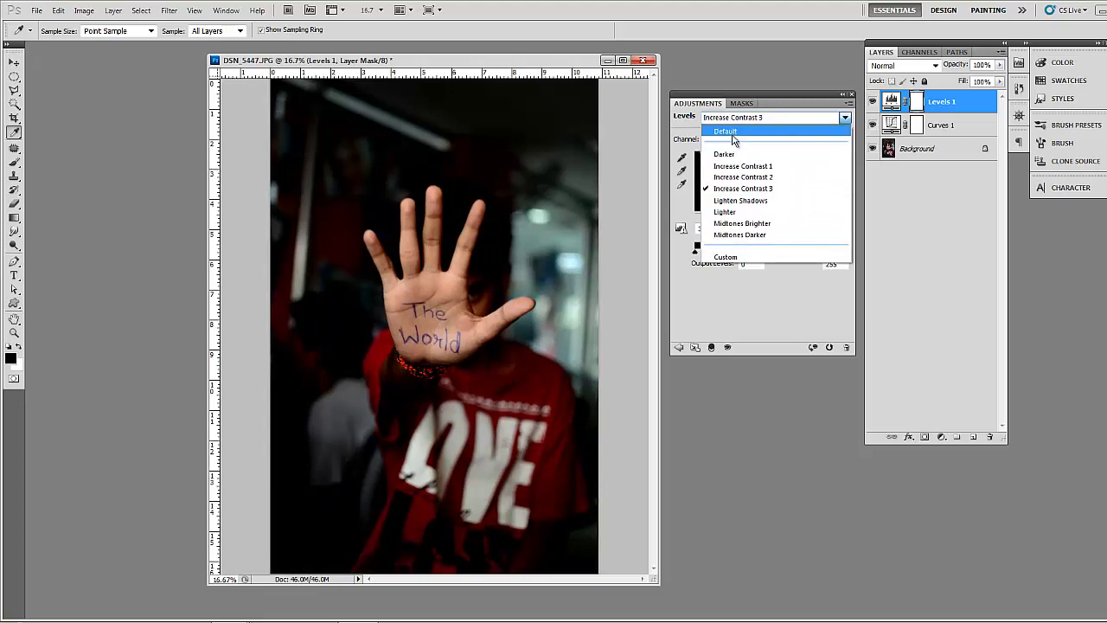
click(733, 133)
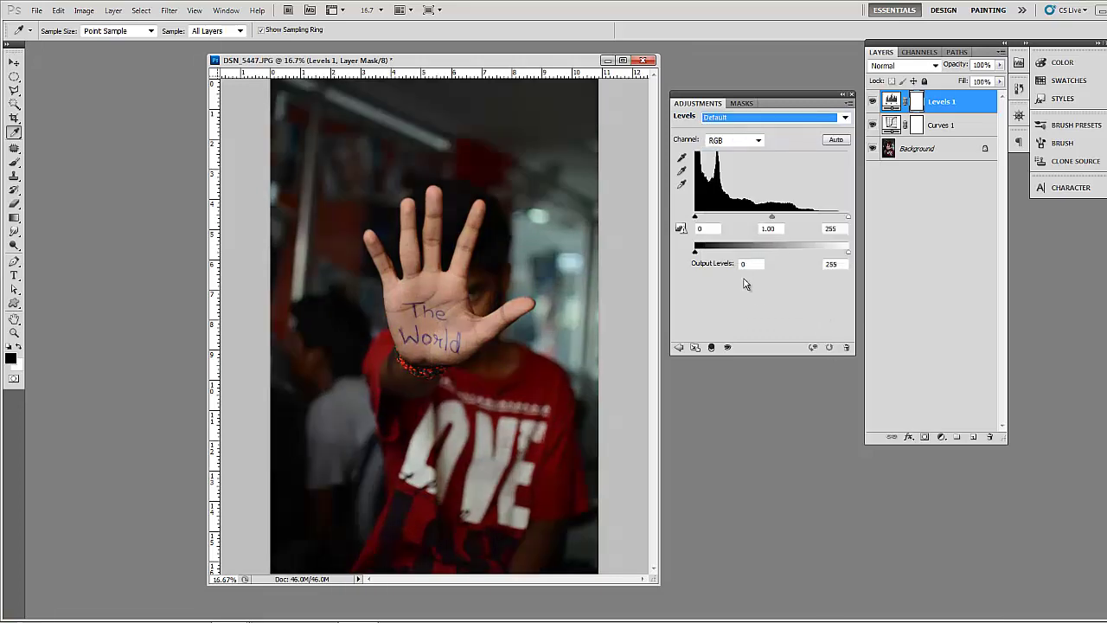
Go through the Levels input fields and darken the shadows, with the shadow input at 21 and the midtone at 0.93
click(707, 230)
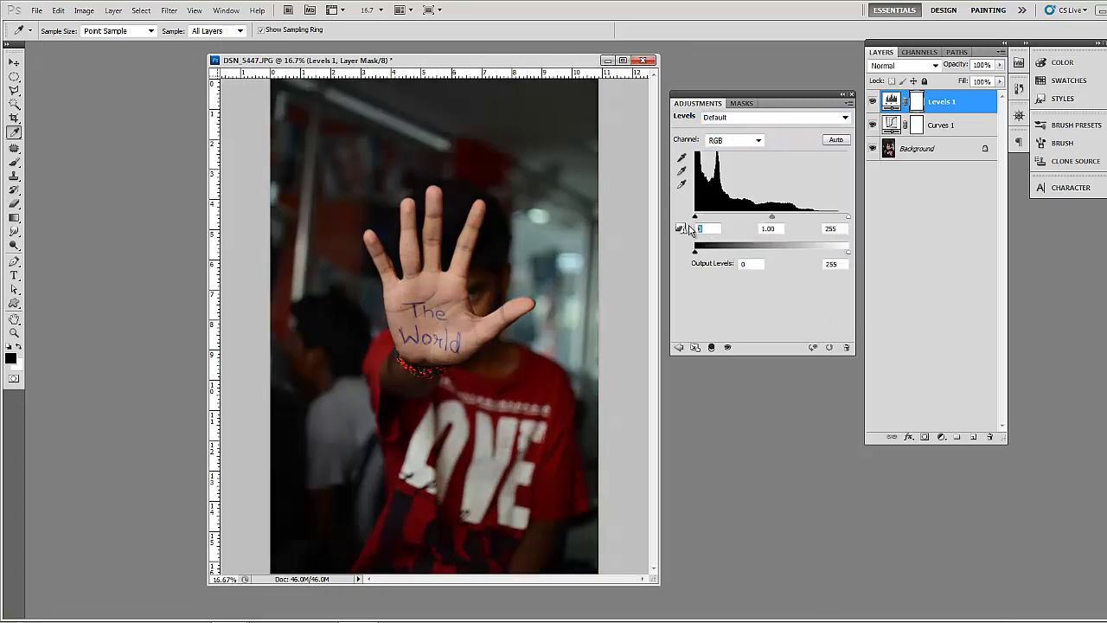
click(768, 228)
click(841, 228)
click(717, 228)
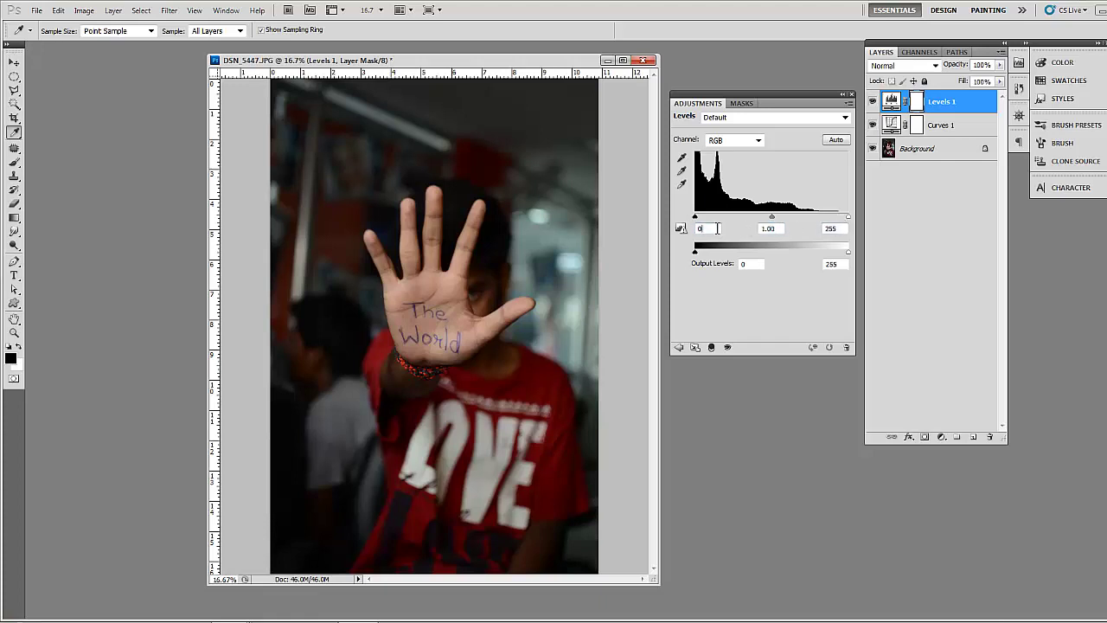
click(839, 229)
drag(694, 217, 707, 217)
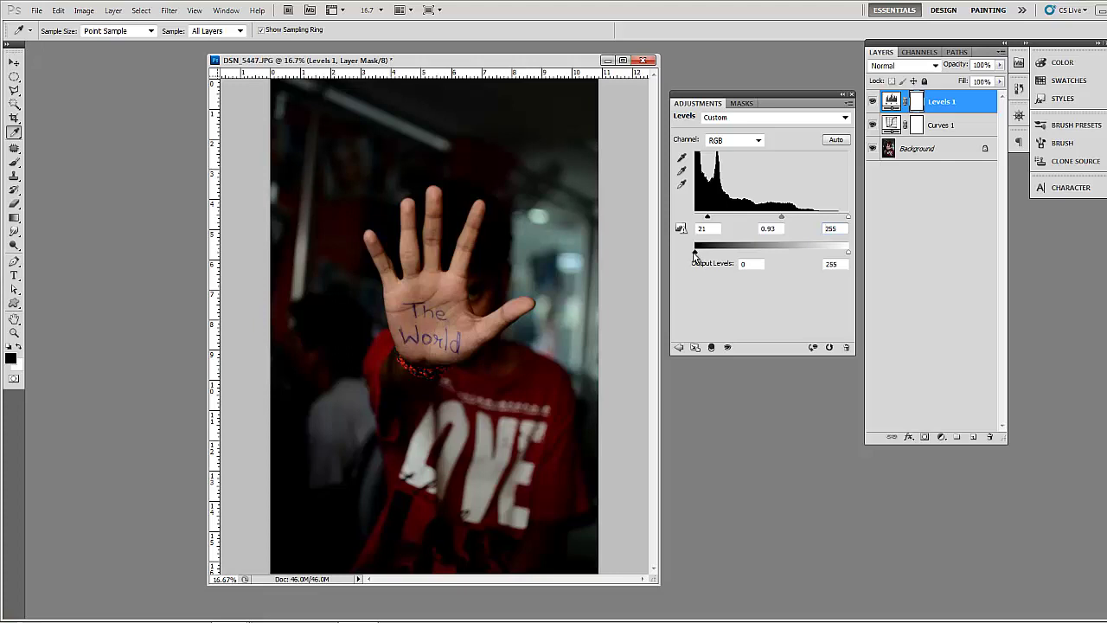
Try lowering the Levels white output level to 208, and restore it to 255
mouse_move(694, 252)
mouse_down()
mouse_move(716, 252)
mouse_move(694, 252)
mouse_up()
mouse_move(849, 253)
mouse_down()
mouse_move(832, 253)
mouse_move(848, 254)
mouse_up()
drag(848, 253, 821, 254)
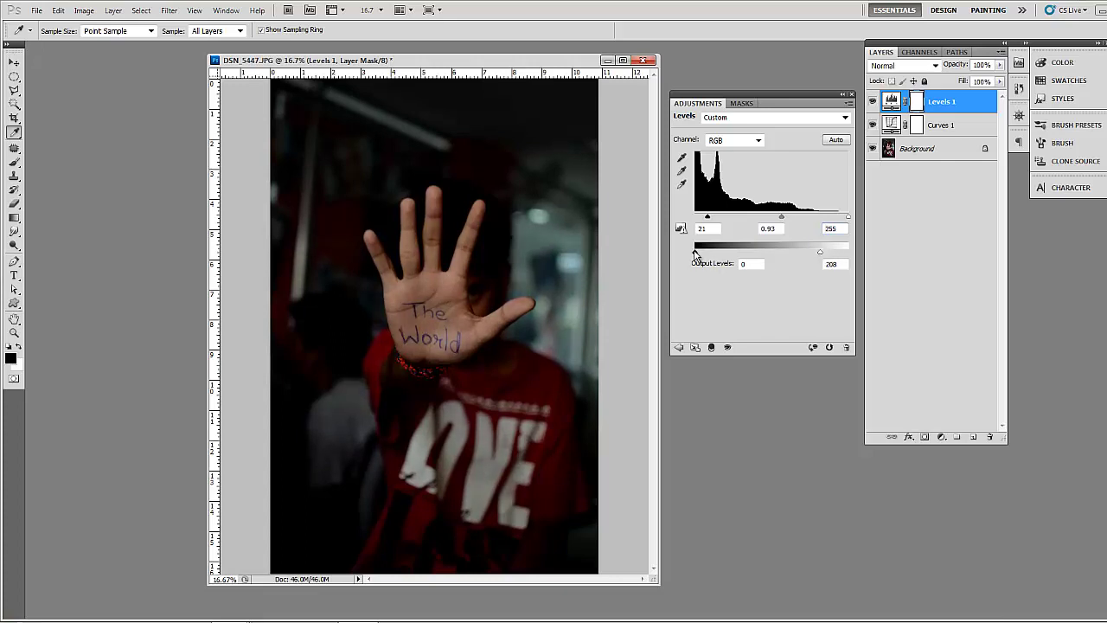
mouse_move(694, 252)
mouse_down()
mouse_move(710, 252)
mouse_move(694, 253)
mouse_up()
drag(821, 253, 861, 261)
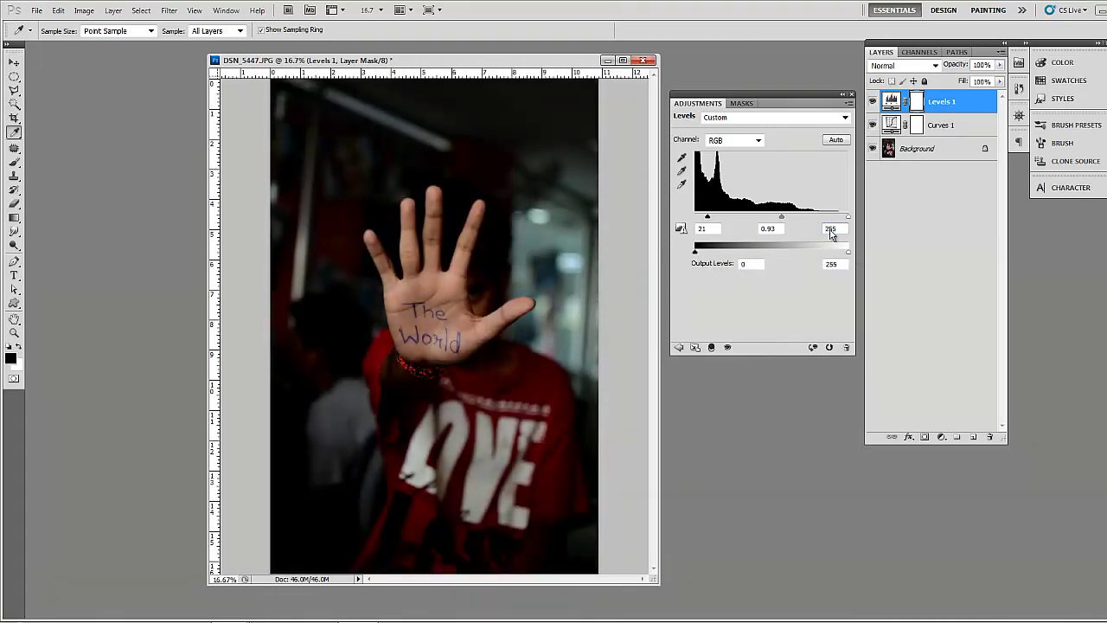
Examine the Levels settings for the Red, Green and Blue channels and return to RGB
click(756, 142)
click(730, 165)
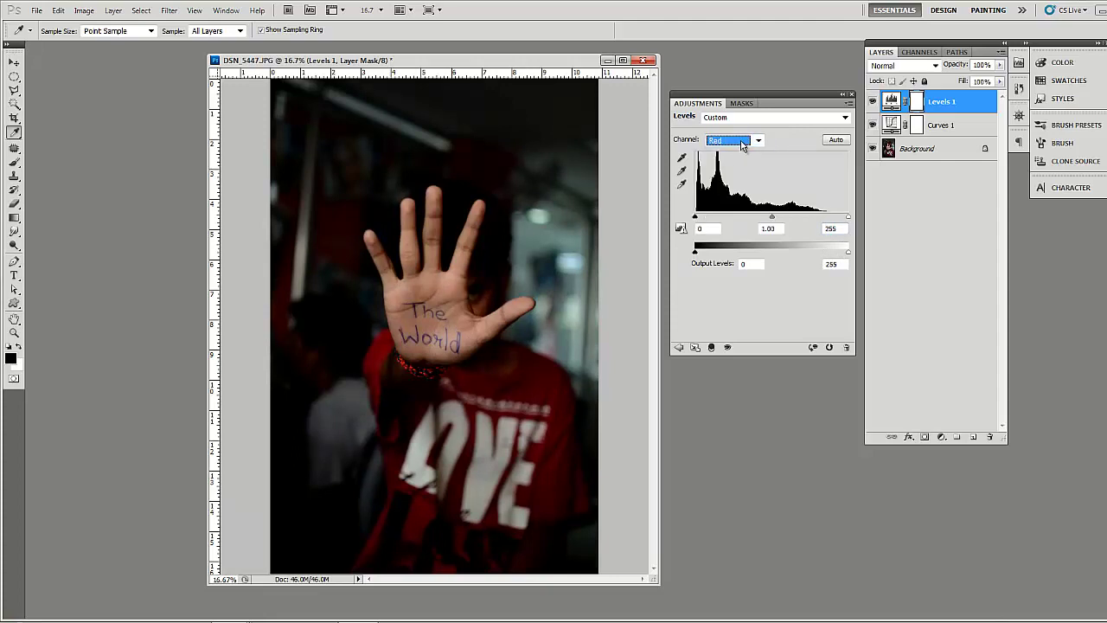
click(741, 141)
click(739, 177)
click(737, 141)
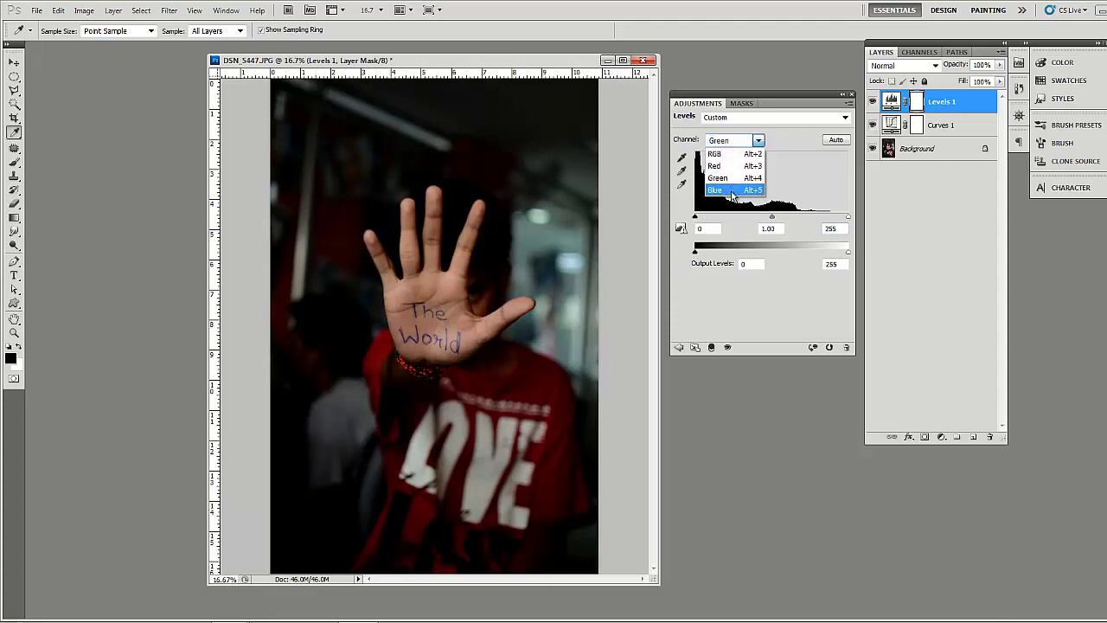
click(733, 189)
click(727, 141)
click(720, 153)
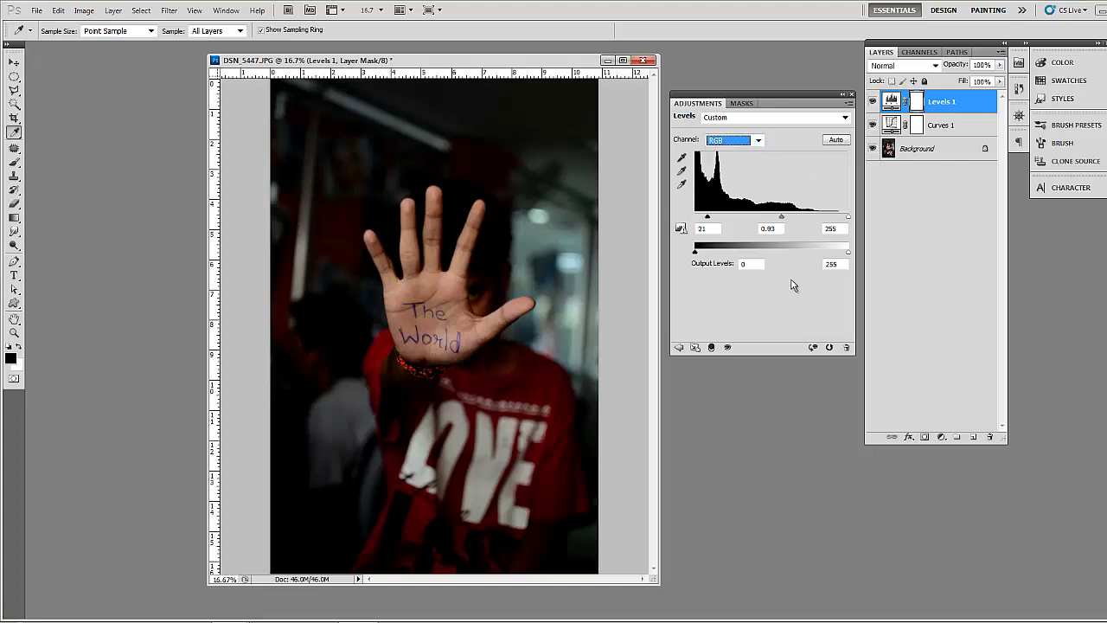
Alternate between the Levels 1 and Curves 1 layers to show how to reopen an adjustment's settings, and close the settings
click(895, 126)
click(892, 104)
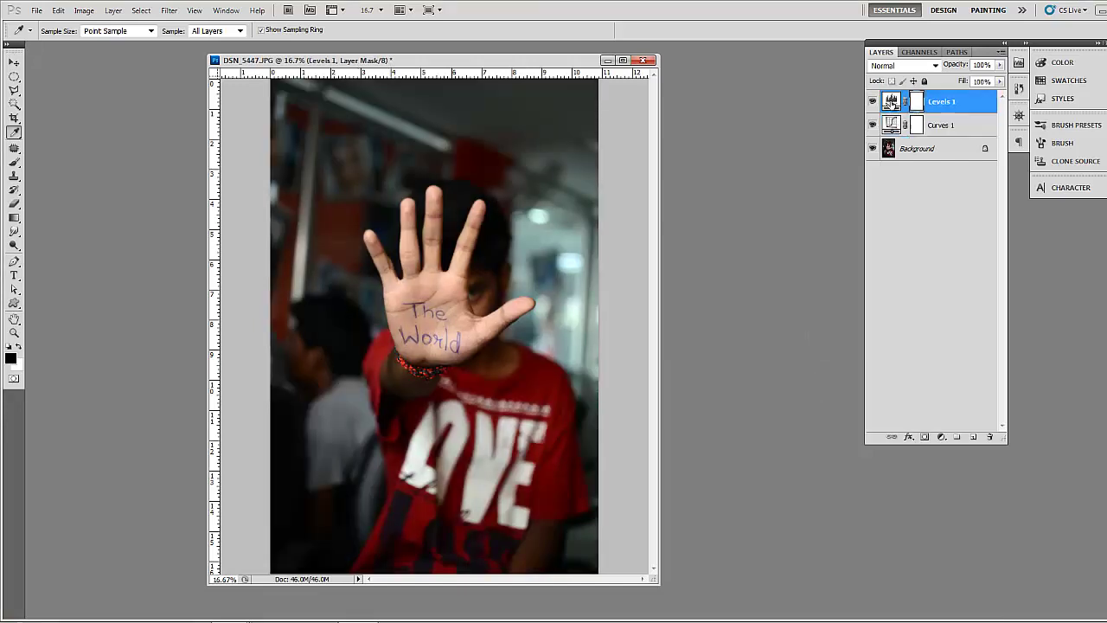
click(890, 127)
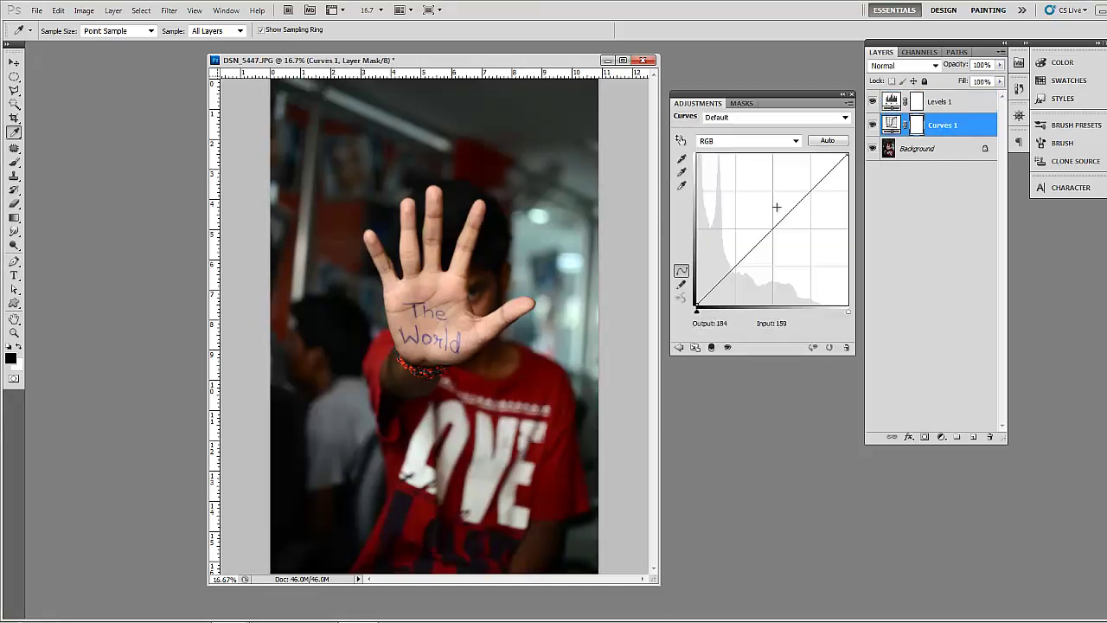
click(852, 95)
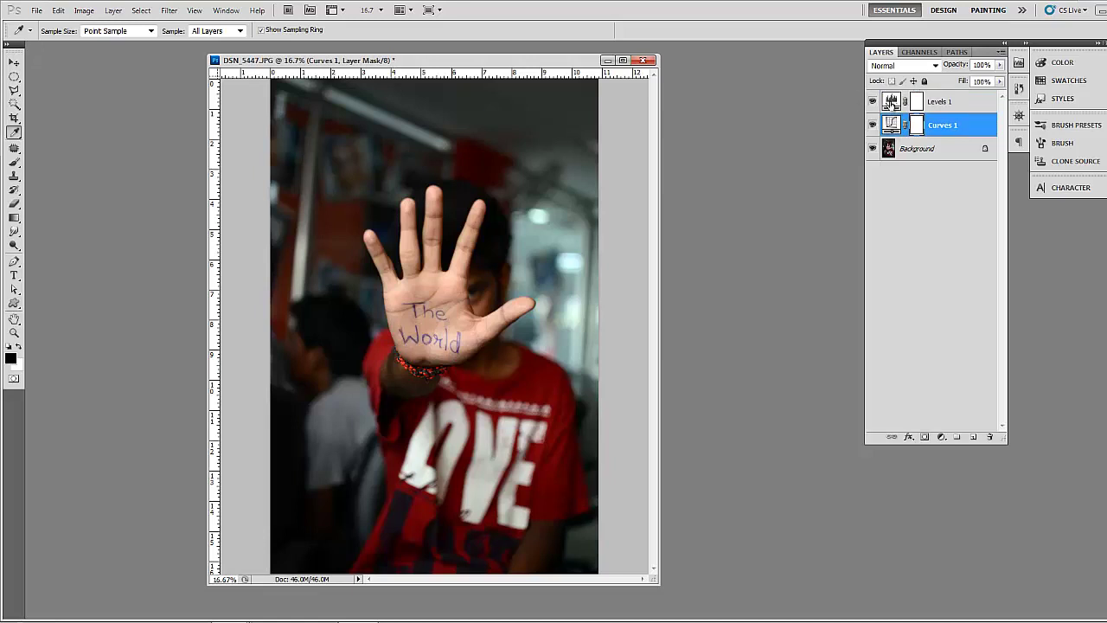
click(891, 103)
click(892, 126)
click(892, 124)
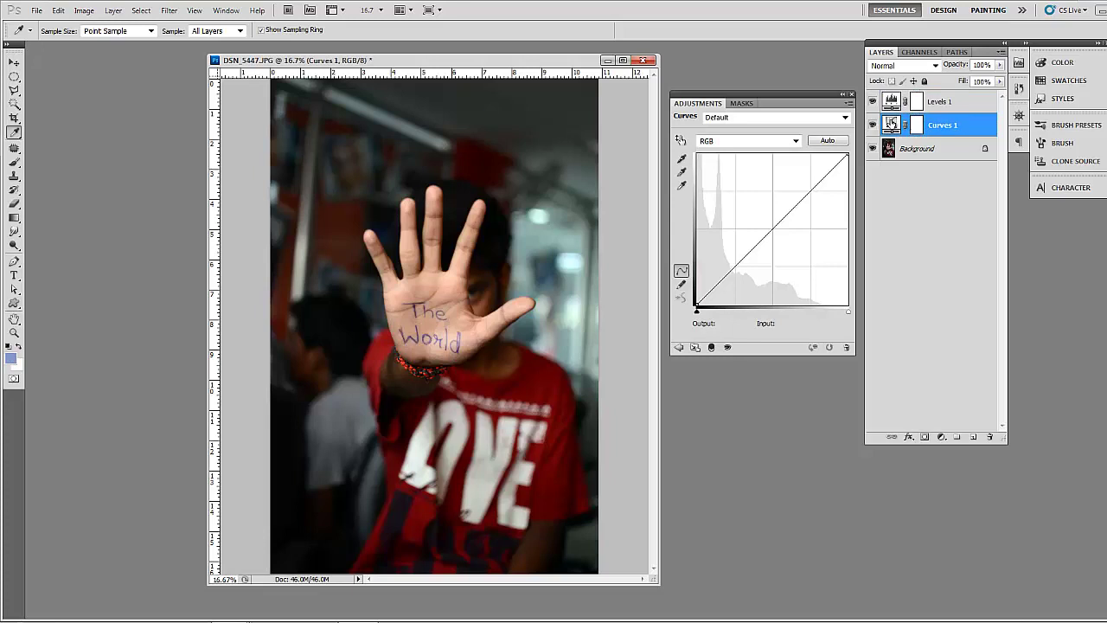
click(852, 96)
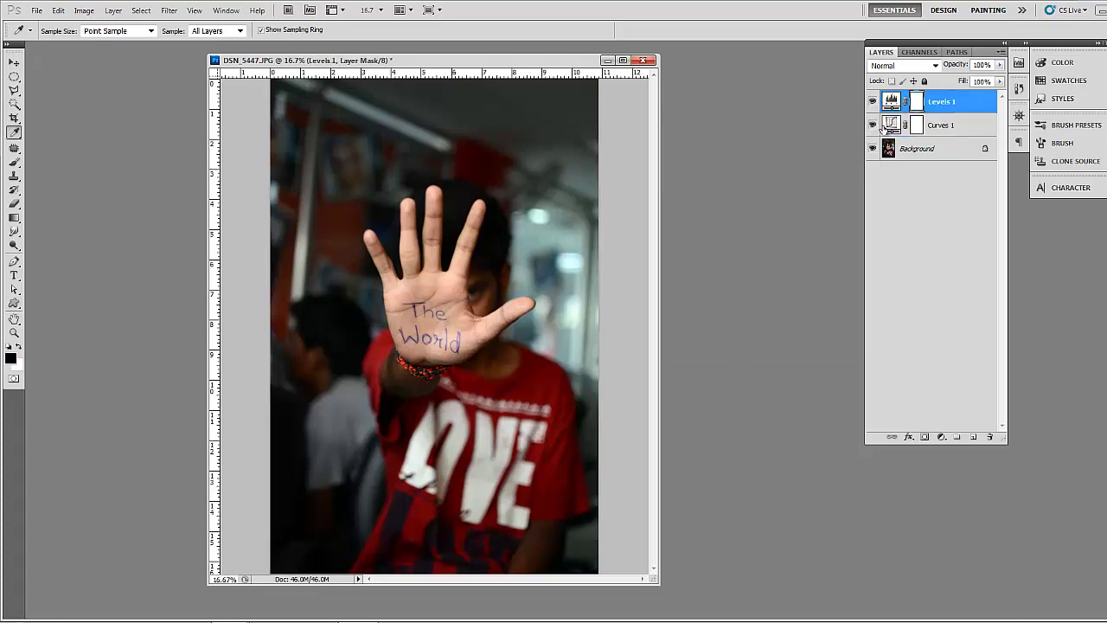
Reopen the Curves 1 adjustment settings and look over its list of color channels
click(887, 125)
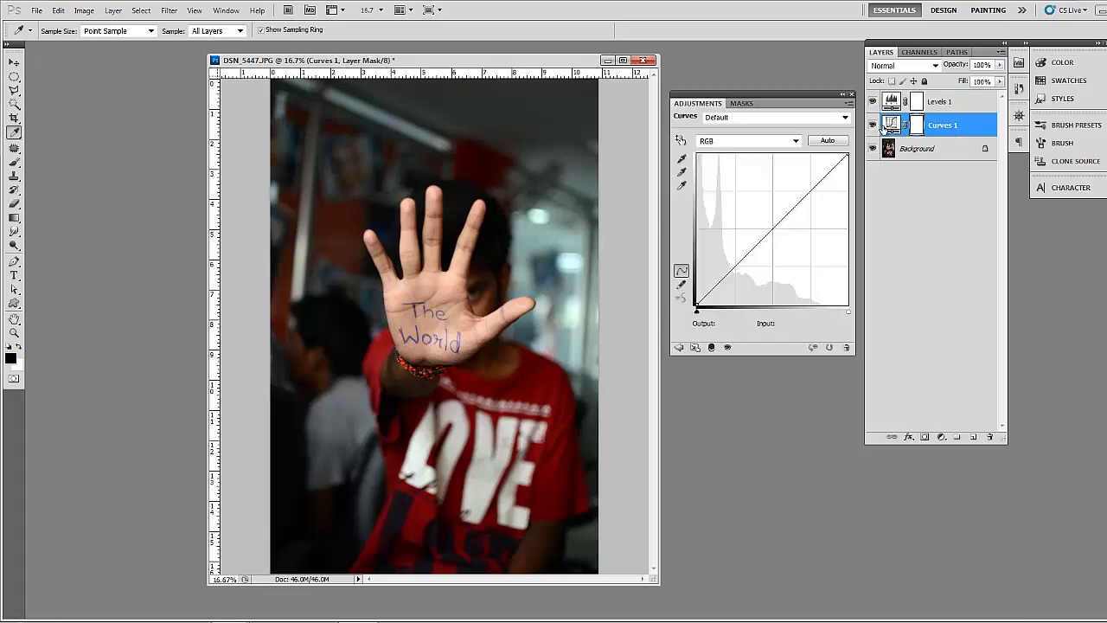
click(796, 141)
click(795, 141)
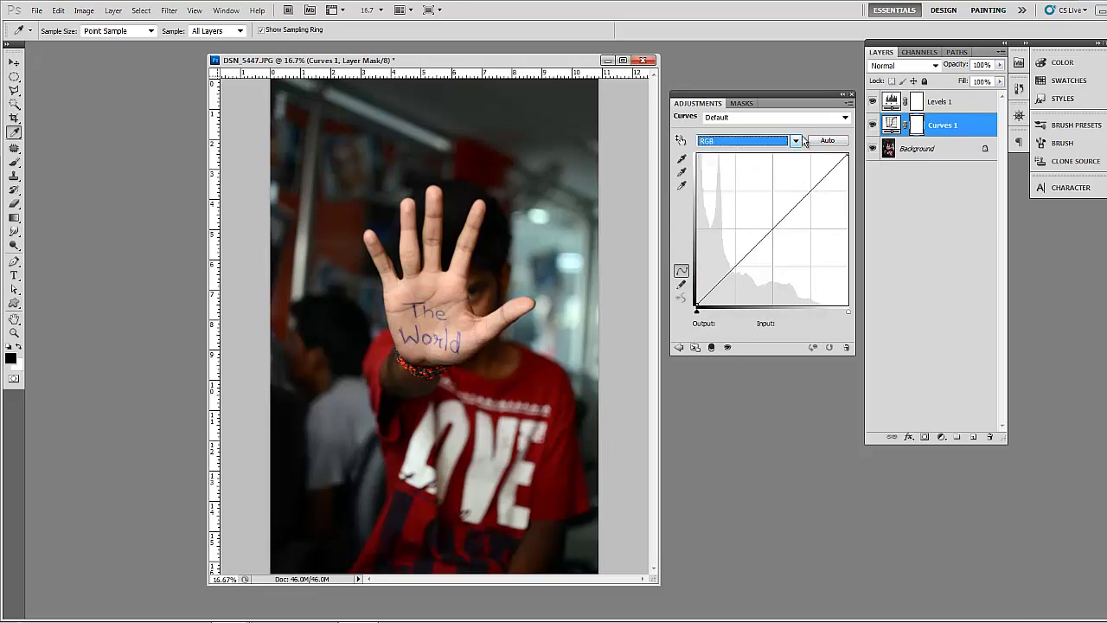
Bring the Untitled-1 color correction chart to the front and reposition its window over the hand photo
key(alt+Tab)
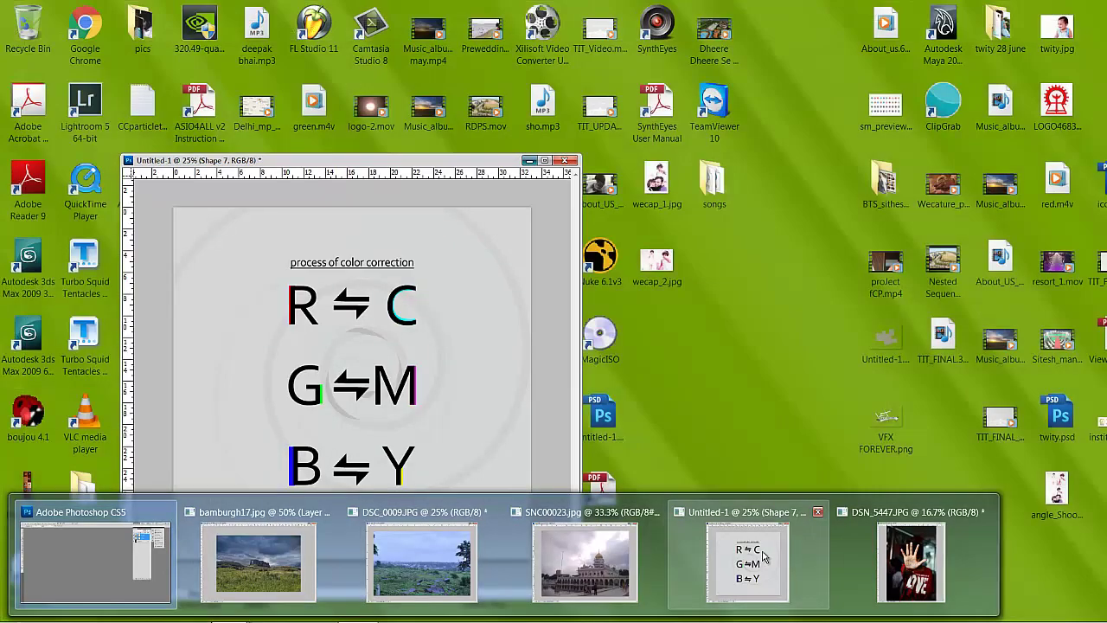
click(763, 558)
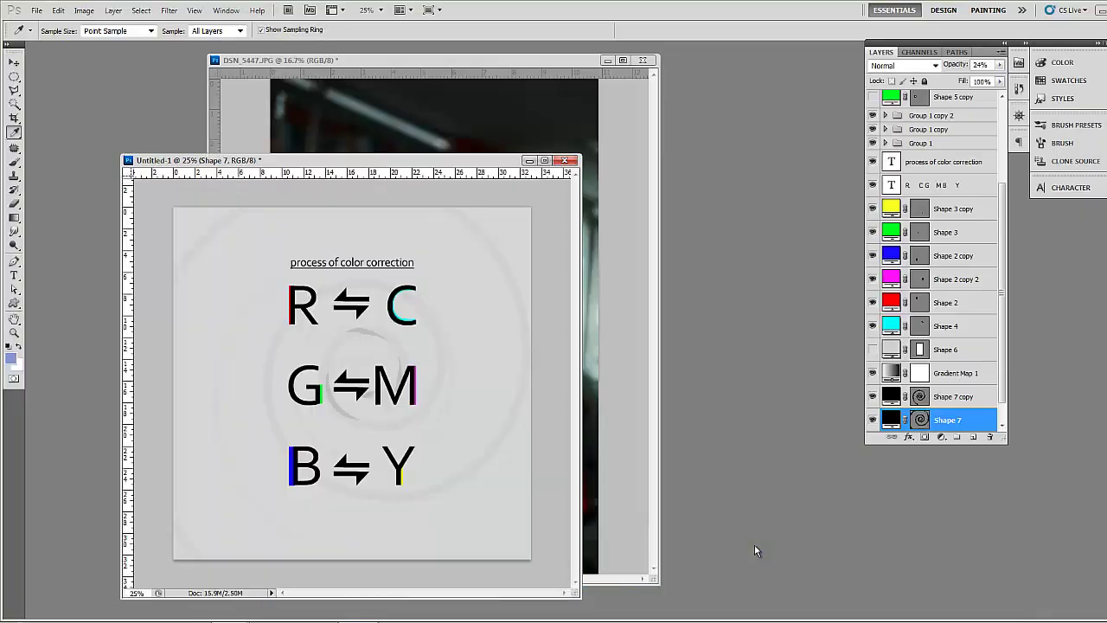
drag(434, 161, 689, 127)
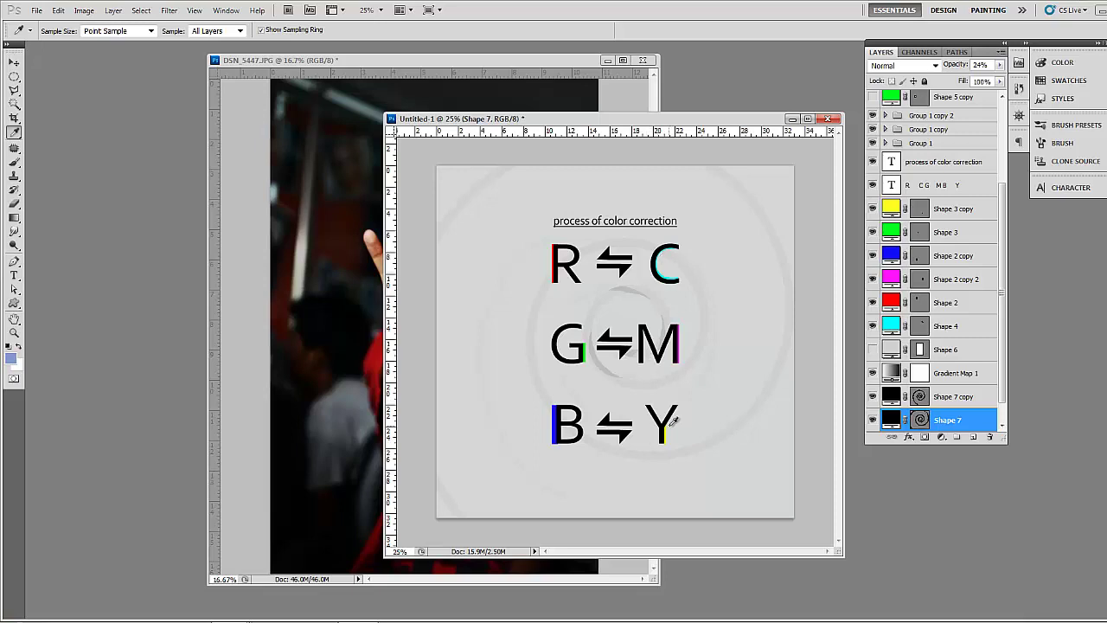
drag(666, 121, 611, 126)
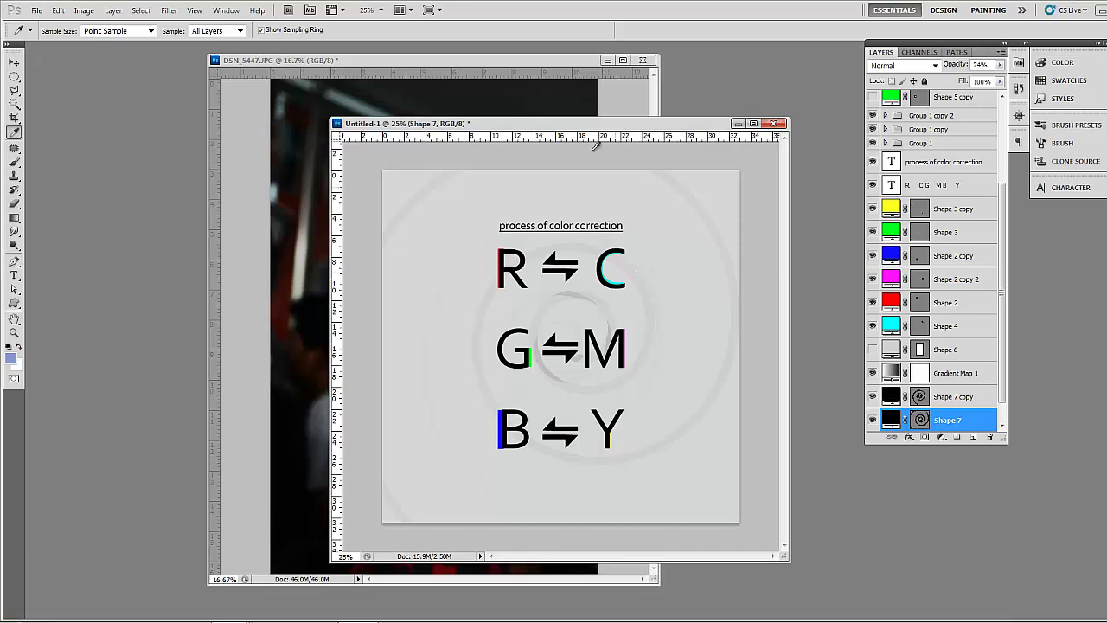
Minimize the color correction chart and the hand photo, and bring SNC00023.jpg to the front in the middle of the workspace
drag(596, 124, 631, 124)
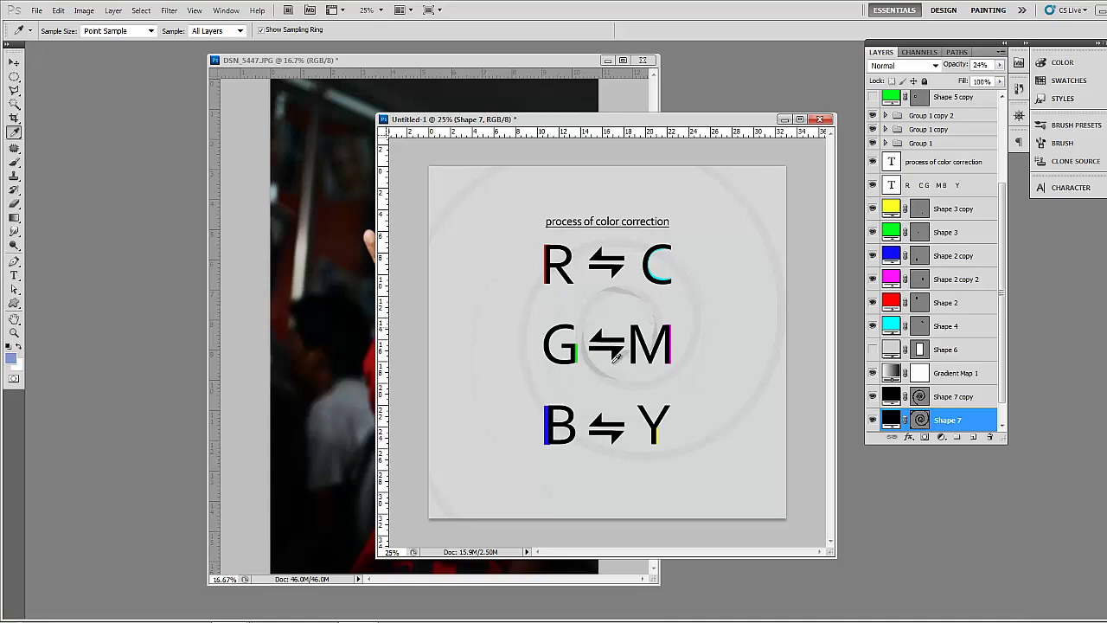
click(783, 119)
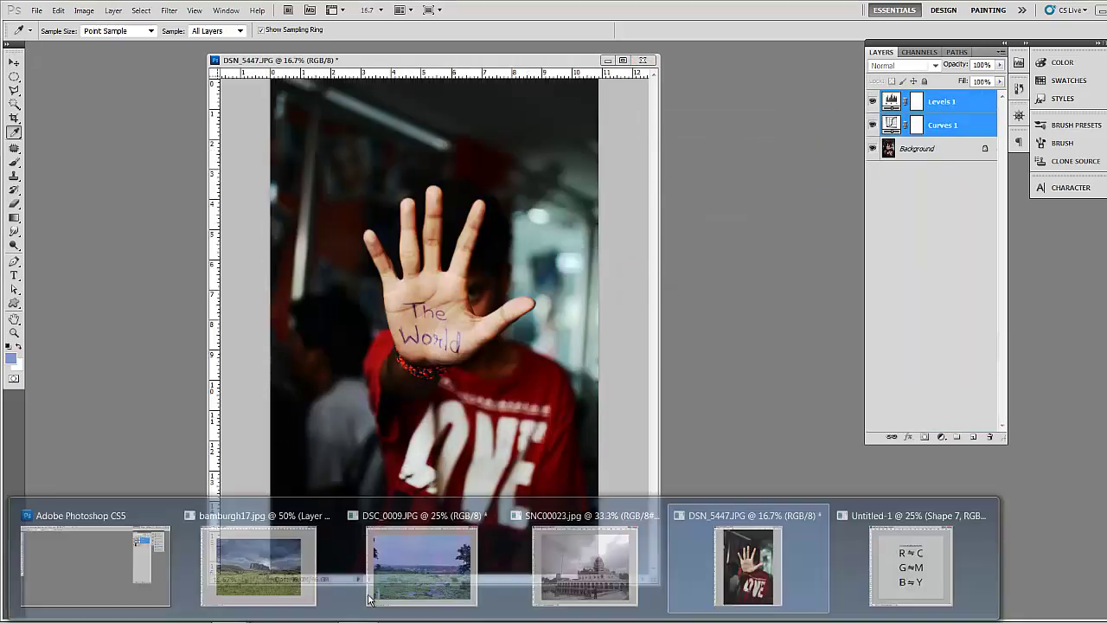
click(580, 556)
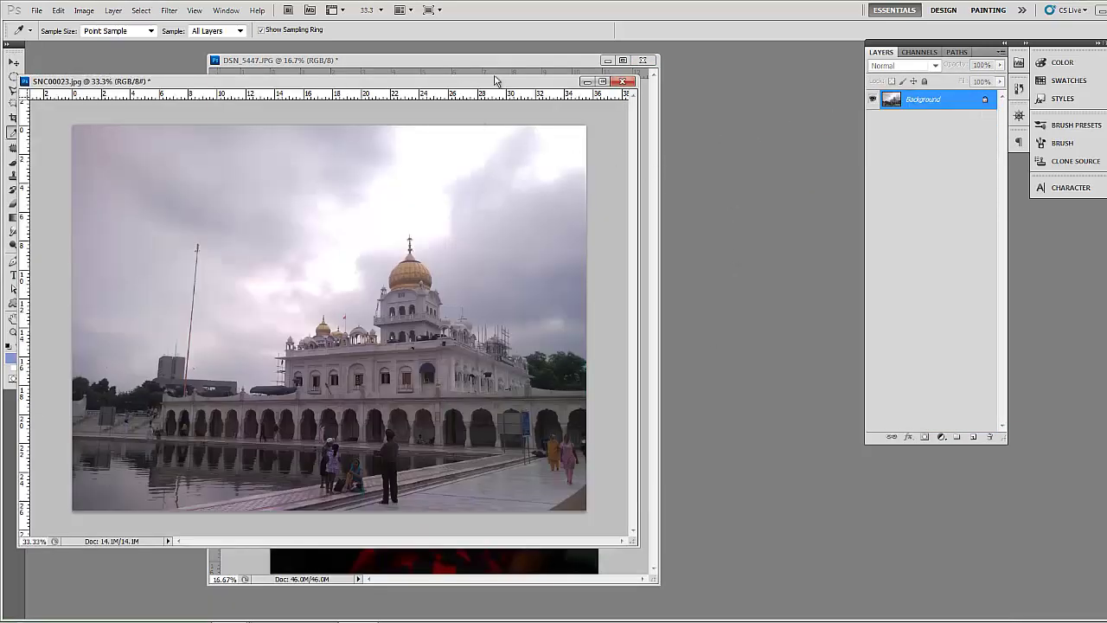
click(595, 64)
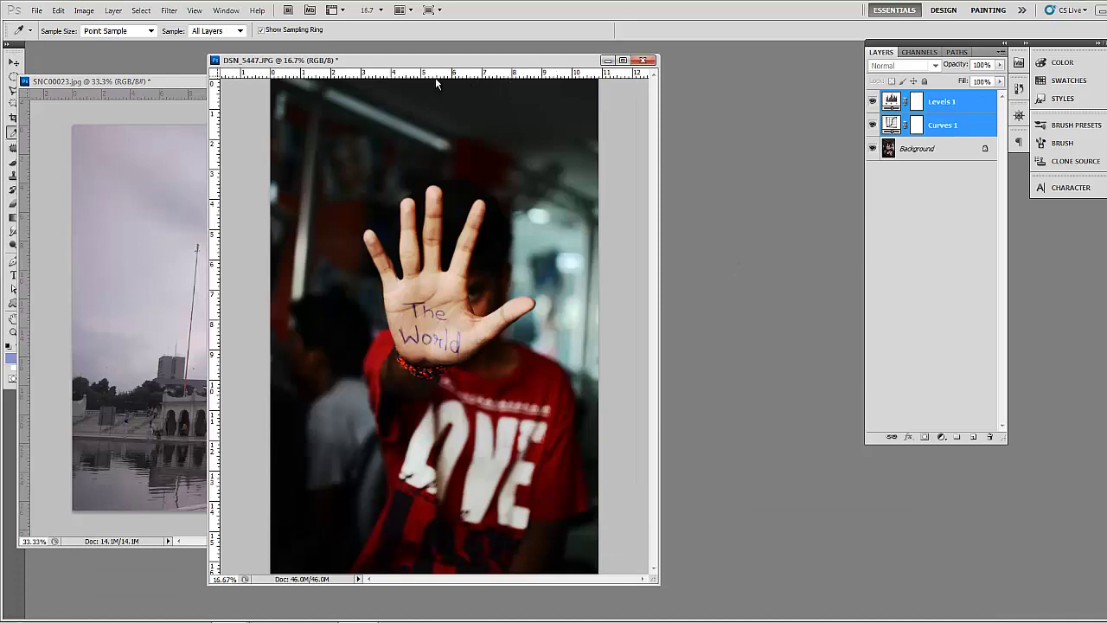
click(607, 60)
drag(418, 81, 501, 74)
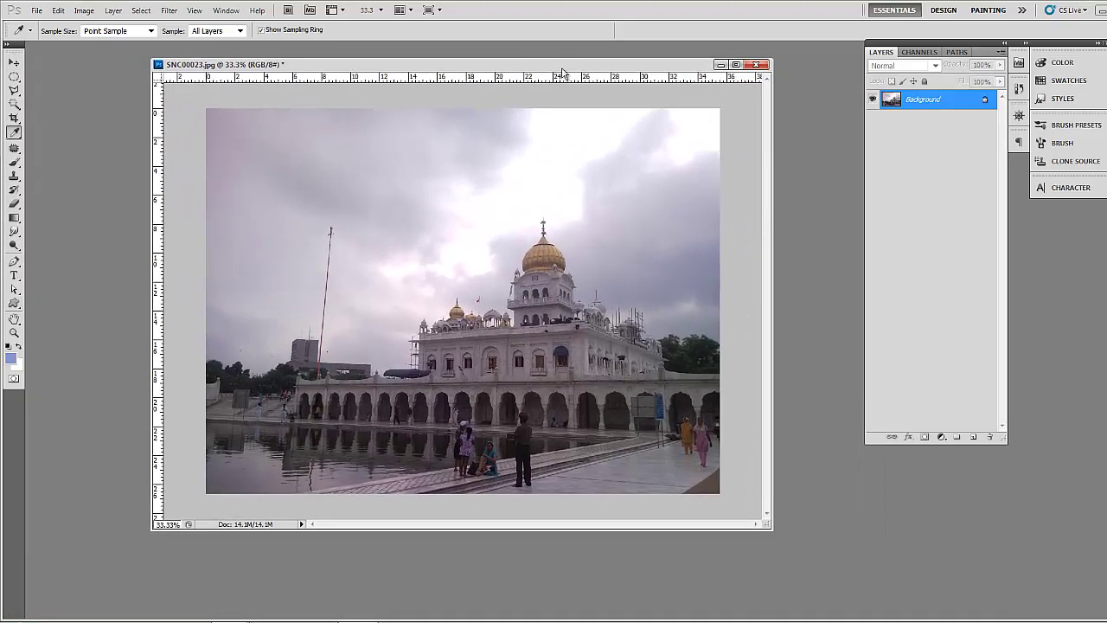
Add a Curves adjustment layer to the temple photo and position its settings beside the image
click(940, 436)
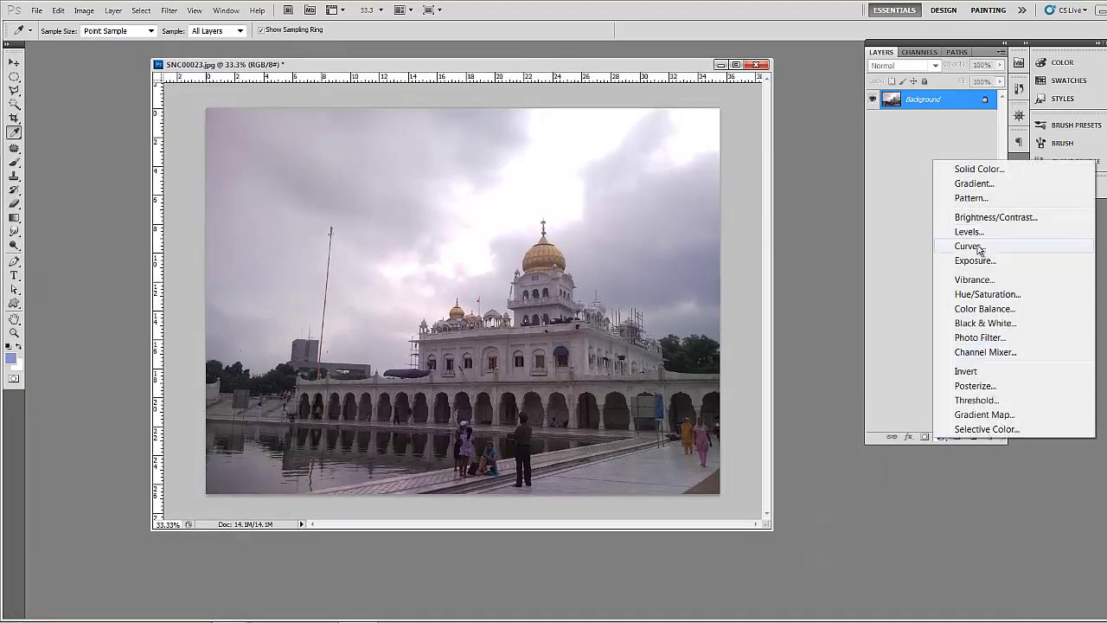
click(969, 245)
drag(776, 93, 883, 124)
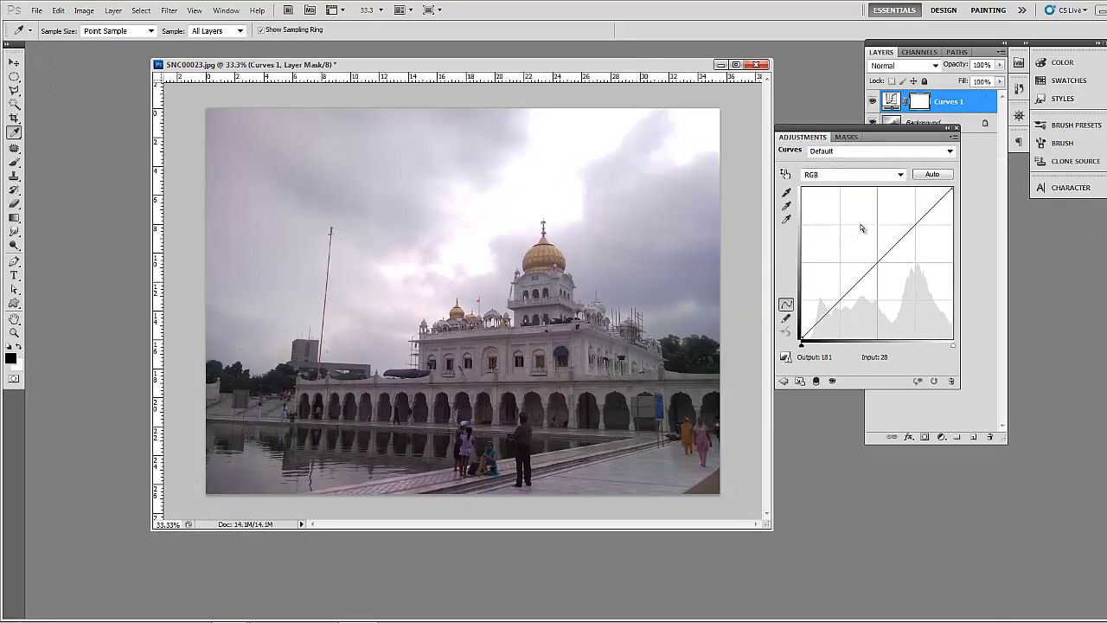
Lower the Red curve with a midtone point at about input 139, output 124, a shadow point at 19/4 and highlights at 255/235
click(856, 176)
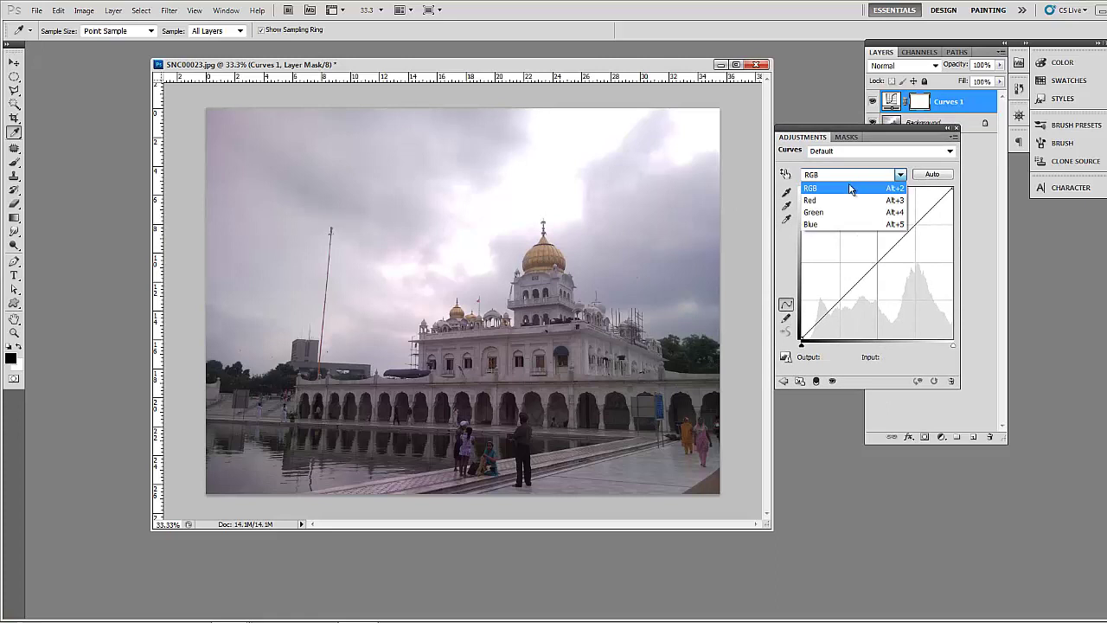
click(853, 199)
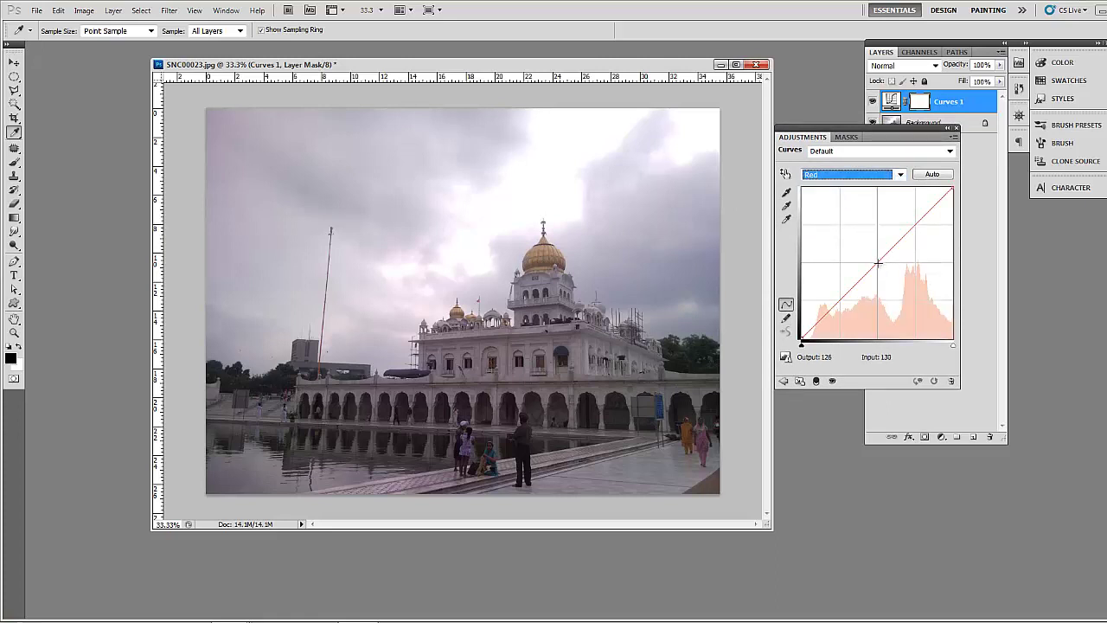
drag(878, 262, 885, 269)
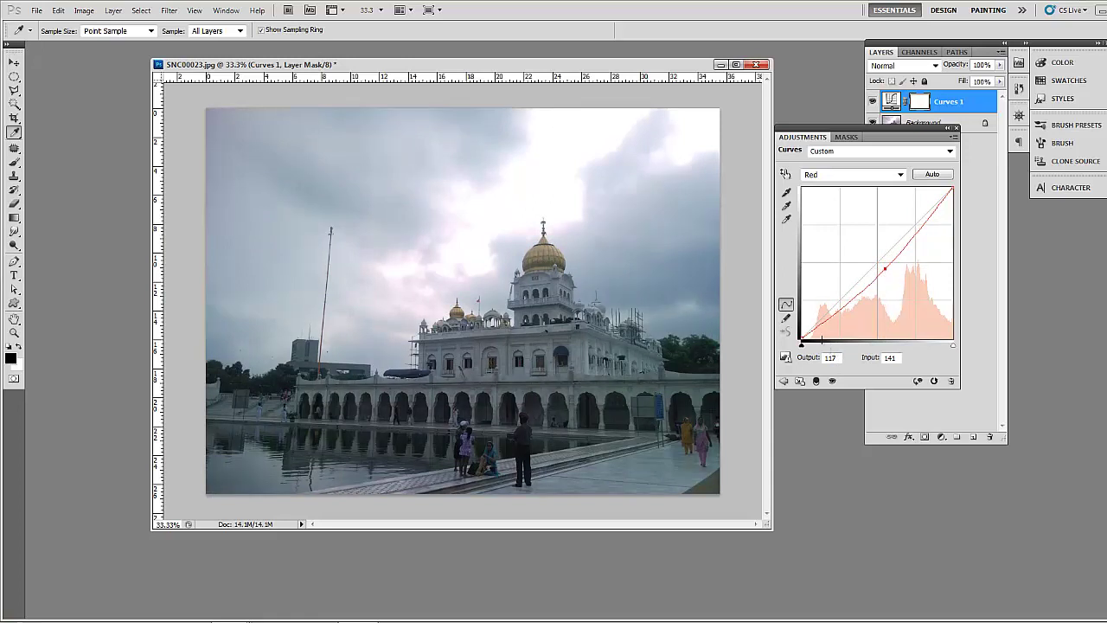
click(813, 330)
drag(813, 331, 813, 334)
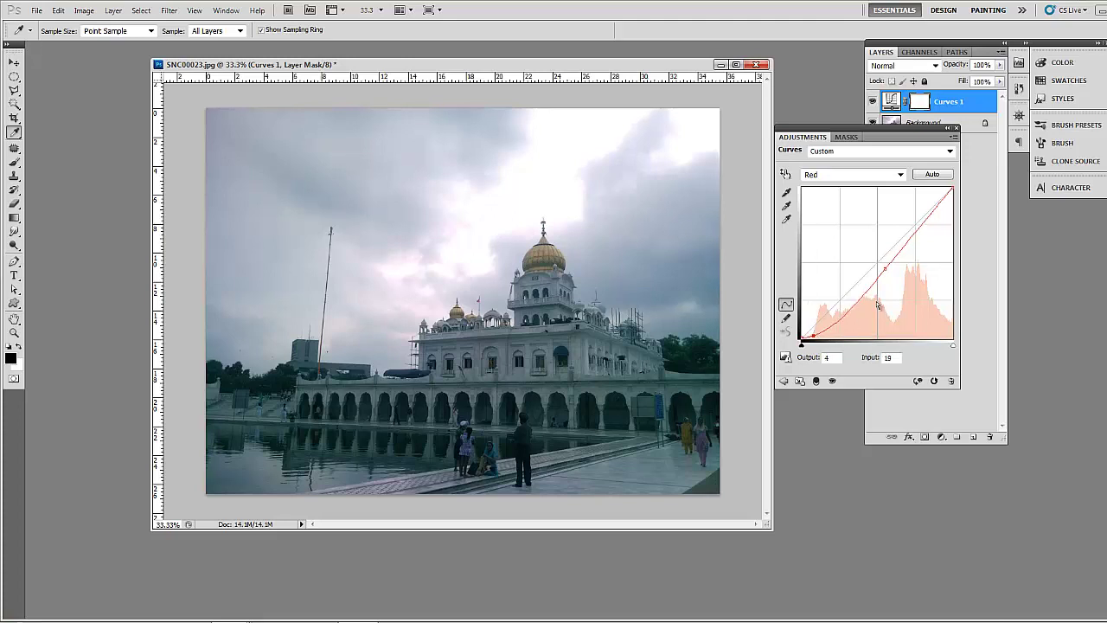
mouse_move(954, 190)
mouse_down()
mouse_move(934, 180)
mouse_move(957, 200)
mouse_up()
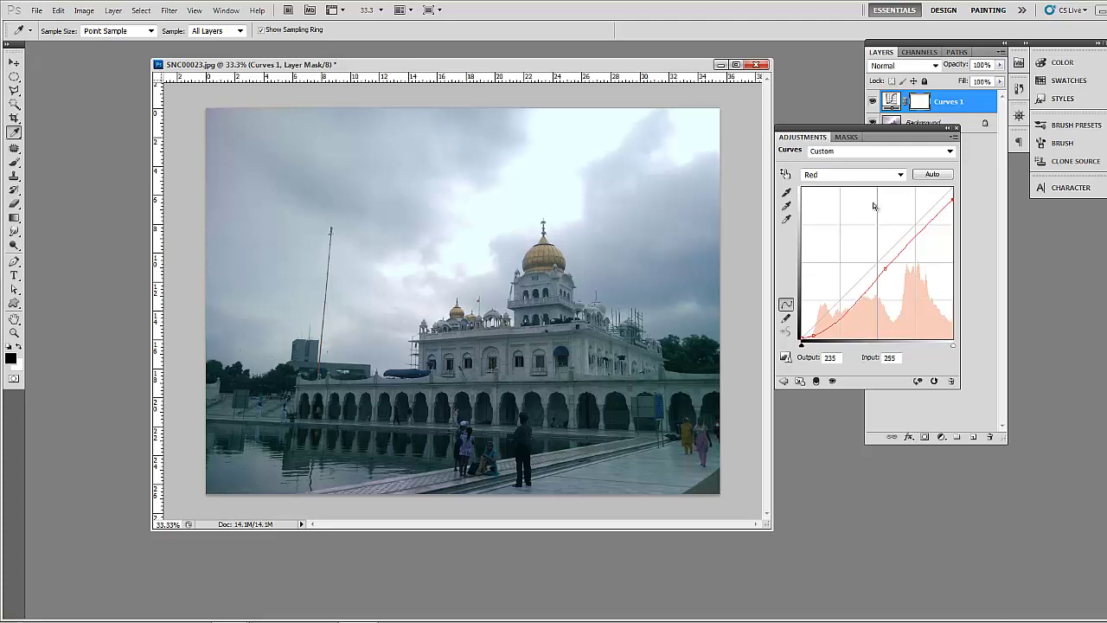
click(885, 269)
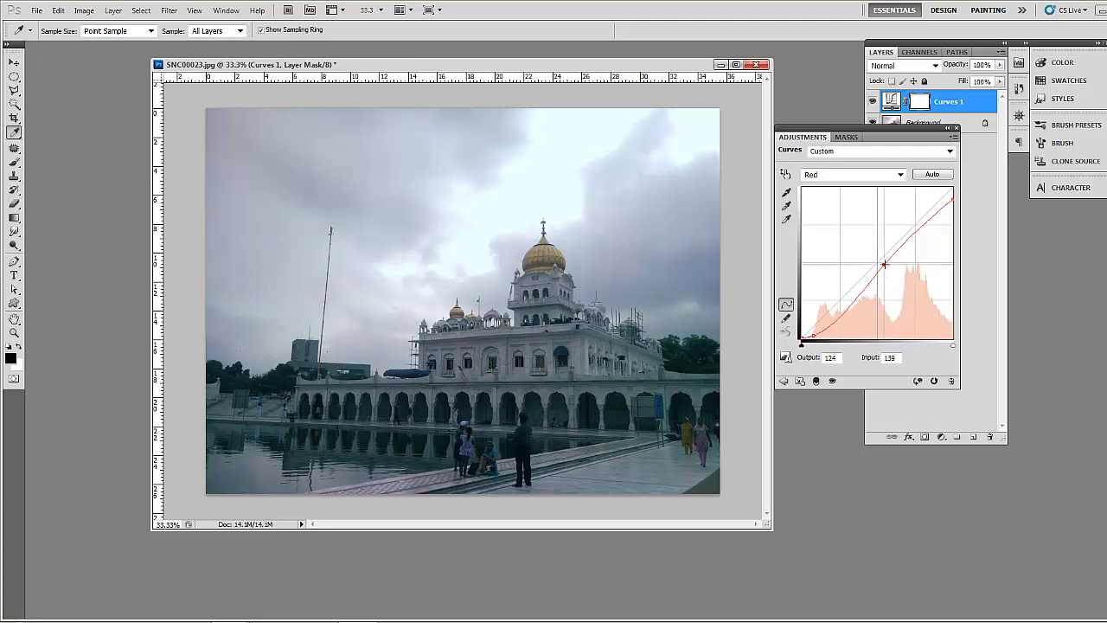
Lower the Green curve's midtones to about input 132, output 126, and pull the Blue curve's midtones slightly down
click(848, 175)
click(841, 213)
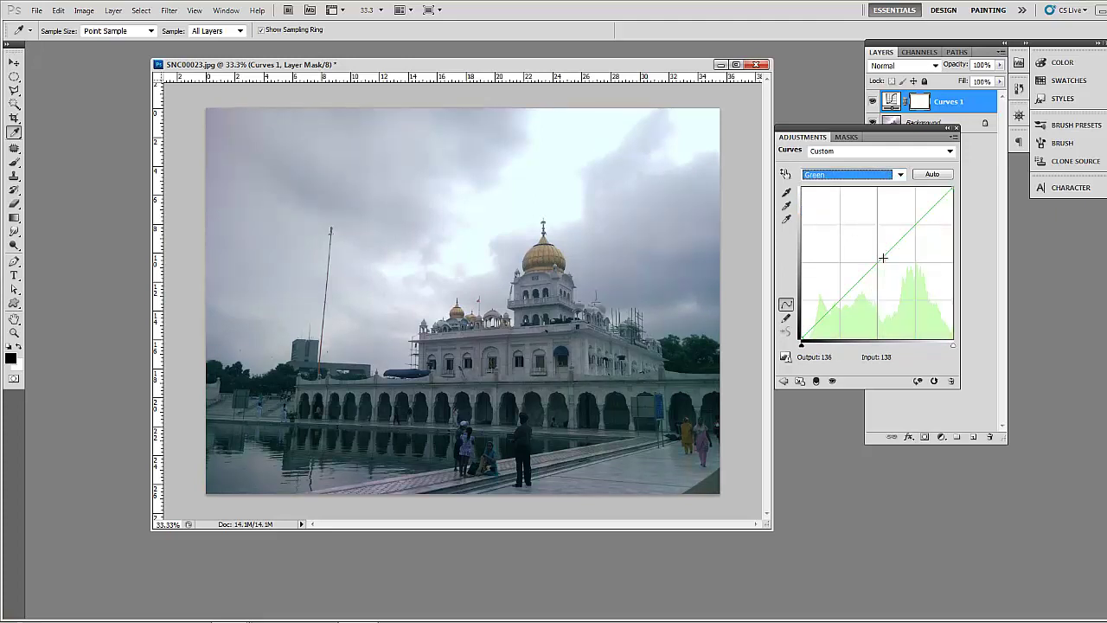
mouse_move(882, 258)
mouse_down()
mouse_move(890, 264)
mouse_move(879, 263)
mouse_up()
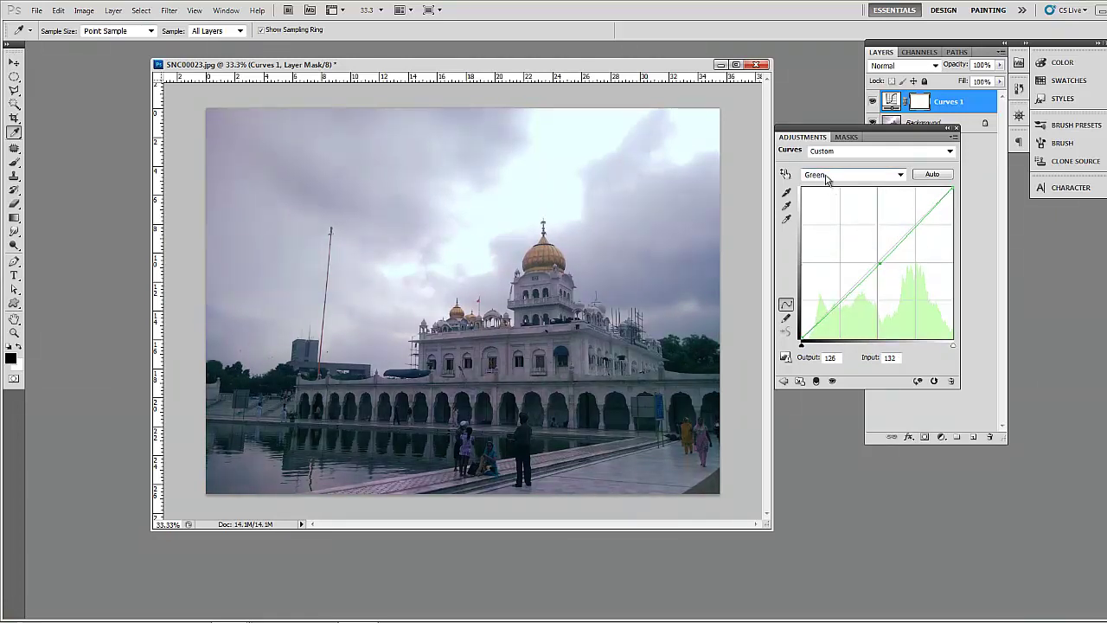
click(830, 174)
click(840, 225)
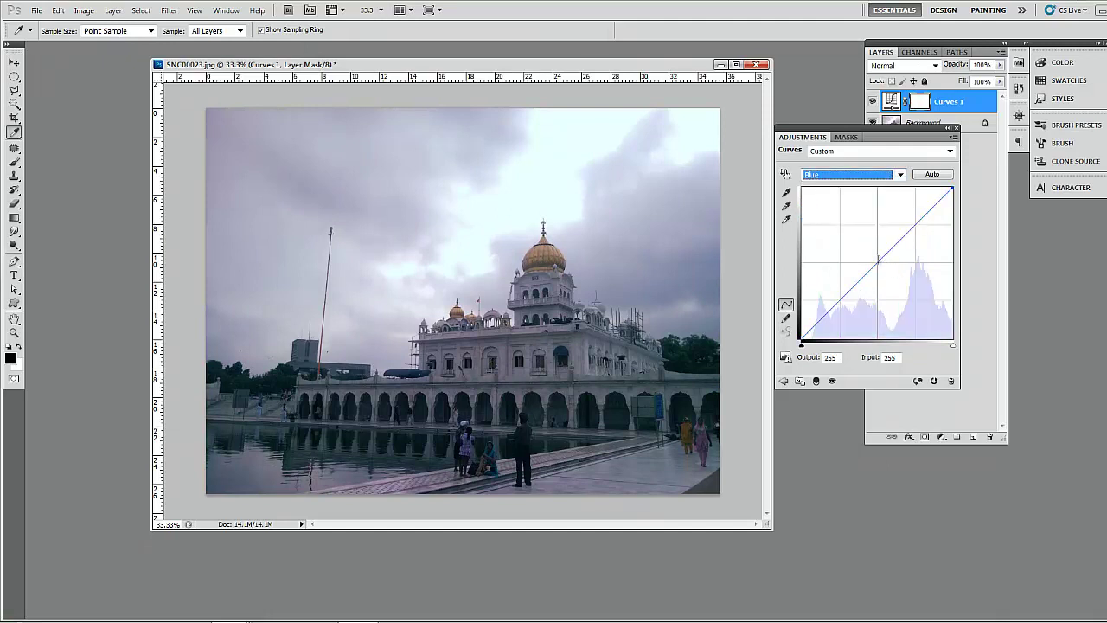
drag(877, 259, 885, 270)
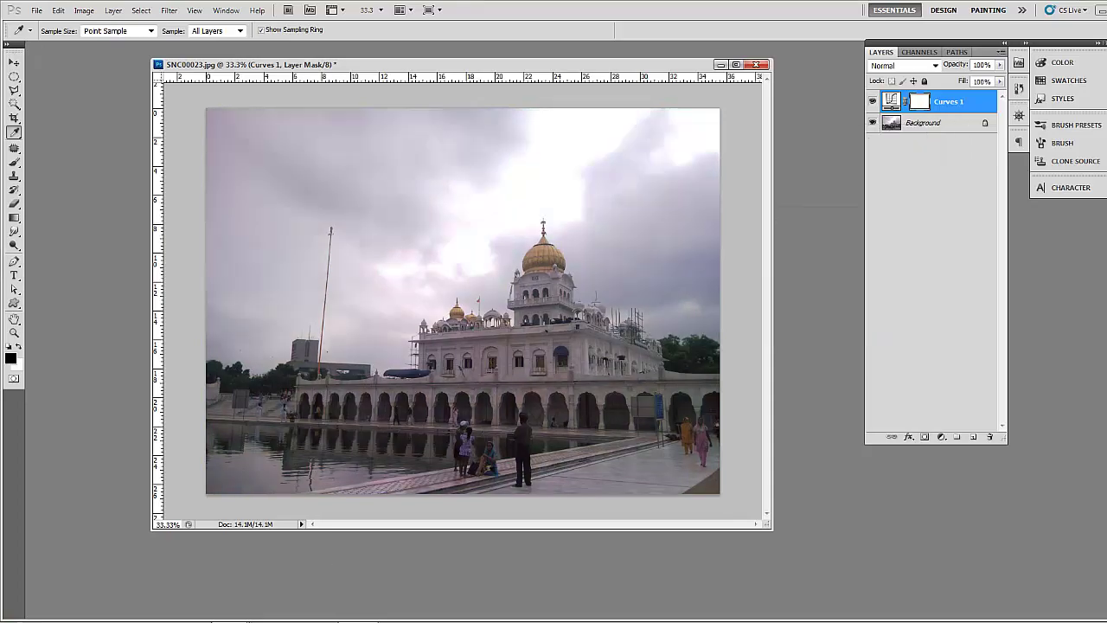
Bring the bluish landscape photo DSC_0009.JPG to the front and reposition its window
mouse_move(431, 616)
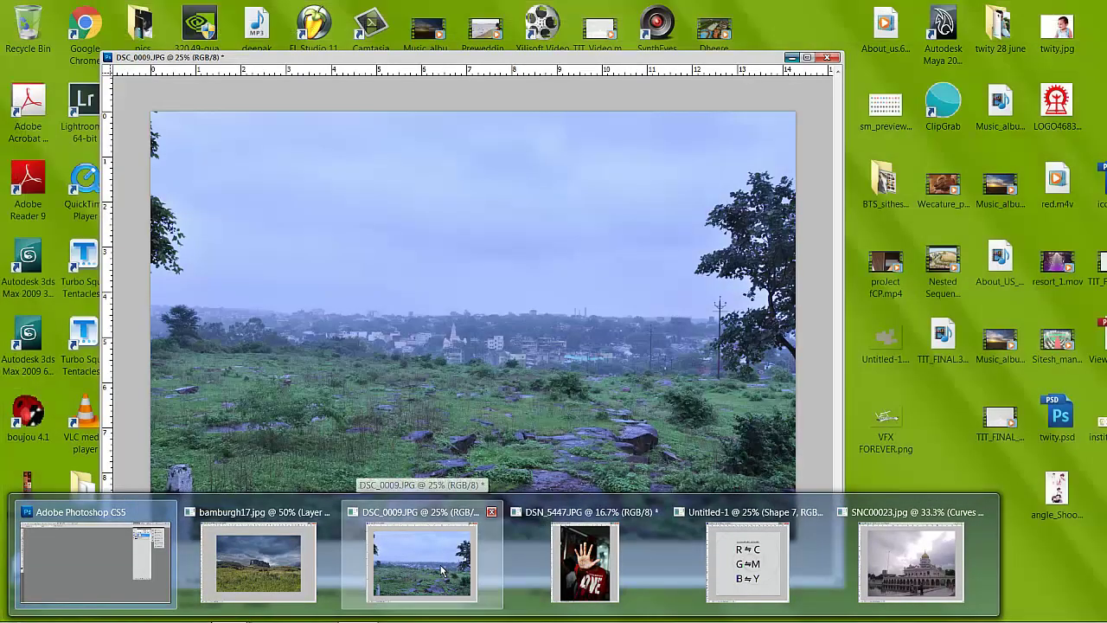
click(444, 567)
mouse_move(507, 61)
mouse_down()
mouse_move(490, 71)
mouse_move(513, 74)
mouse_move(482, 74)
mouse_move(523, 73)
mouse_up()
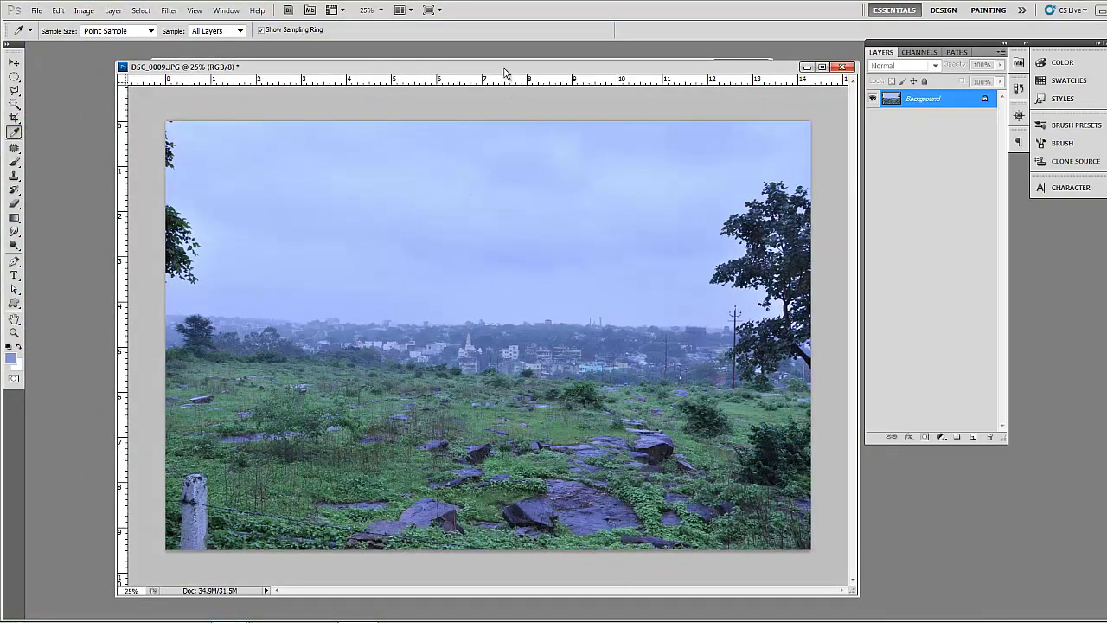
drag(511, 68, 503, 66)
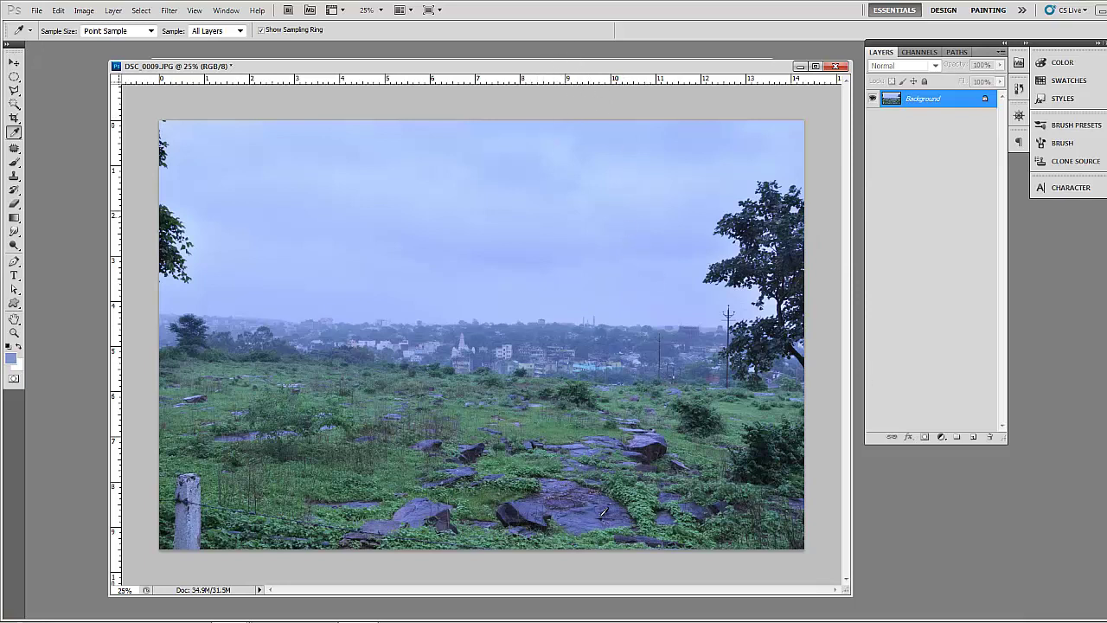
Add a Curves adjustment layer to the landscape photo and choose the eyedropper for setting the black point
click(941, 437)
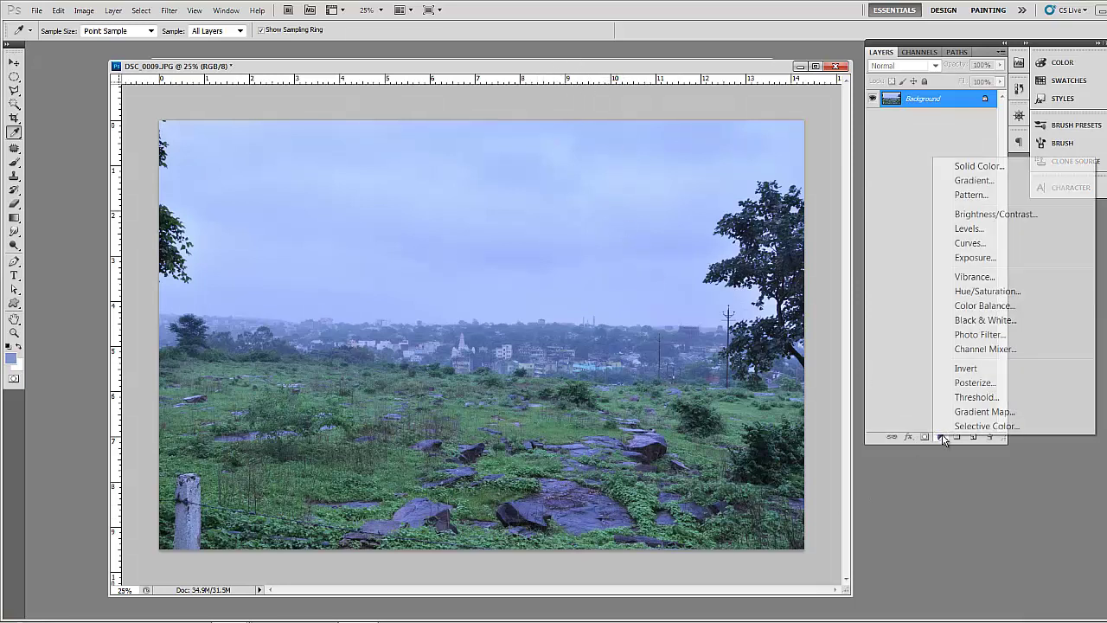
click(983, 247)
mouse_move(895, 182)
mouse_down()
mouse_move(911, 166)
mouse_move(891, 160)
mouse_up()
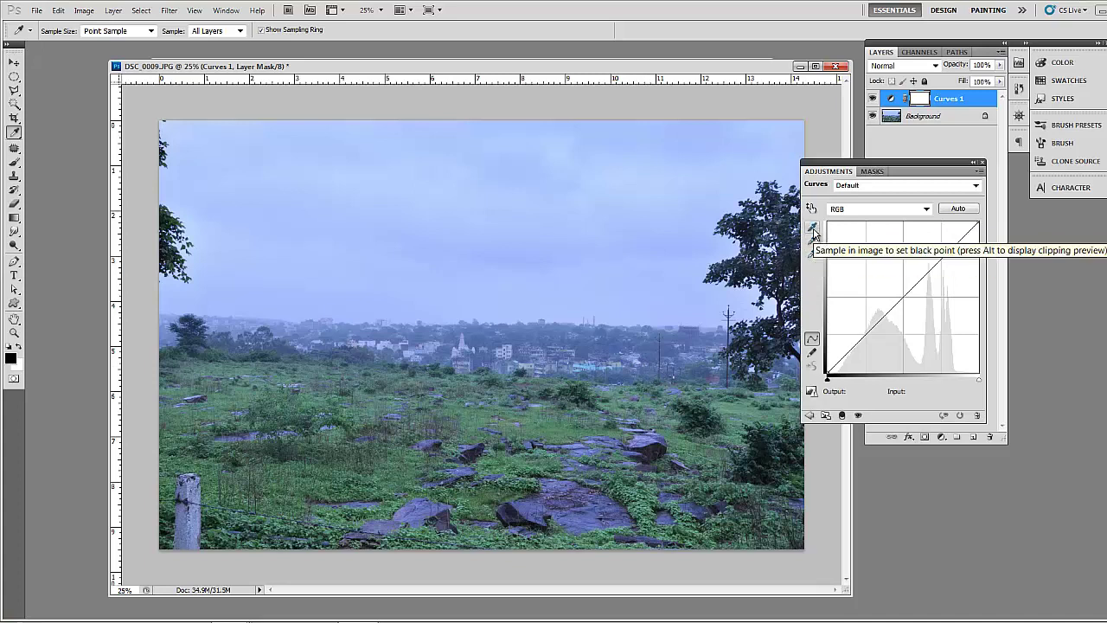
click(812, 227)
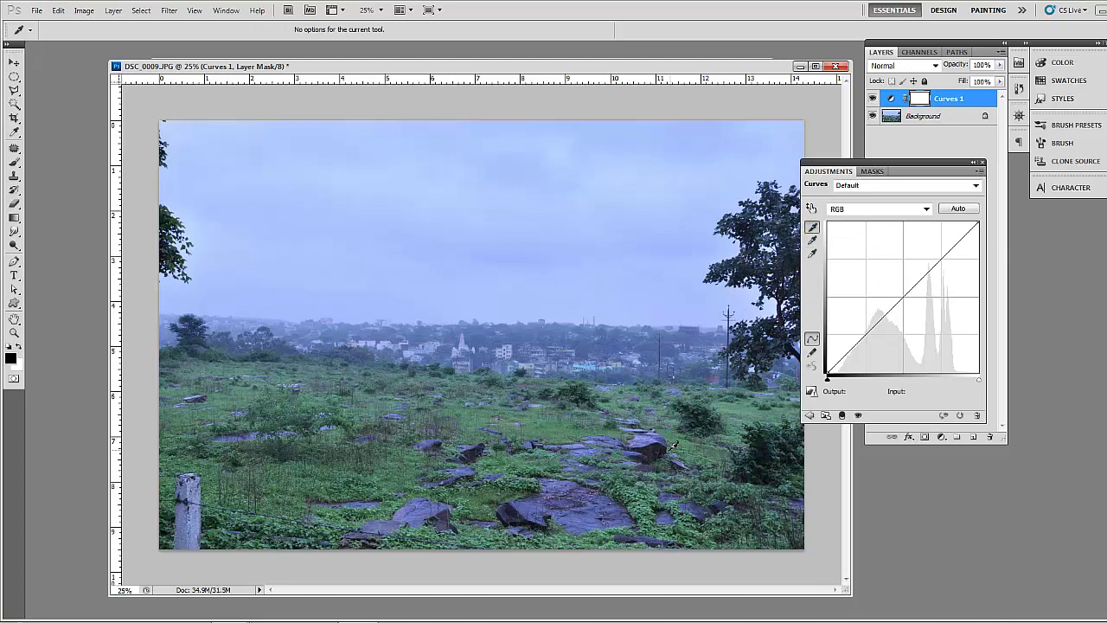
Try several dark spots around the large rock as the black point, and reset the Curves adjustment to its defaults
click(662, 452)
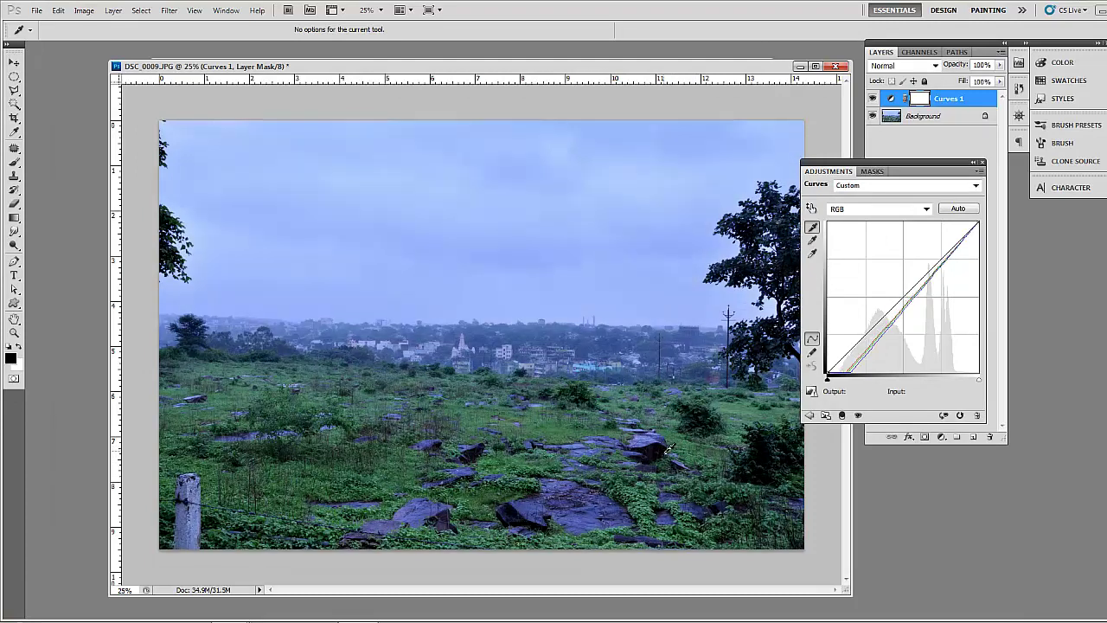
click(666, 456)
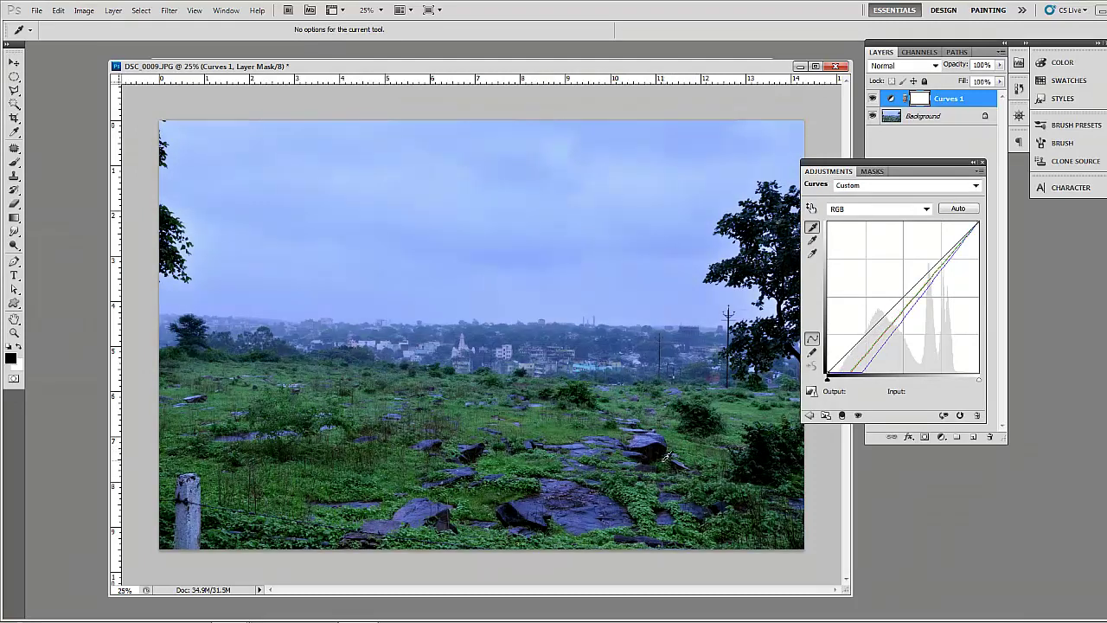
click(658, 450)
click(664, 444)
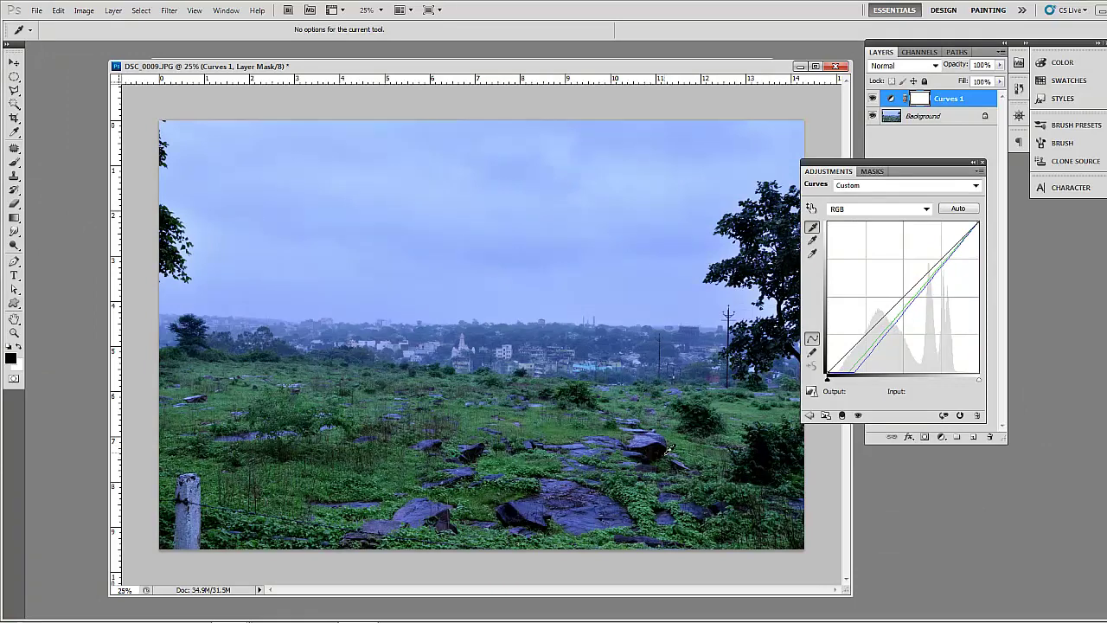
click(959, 416)
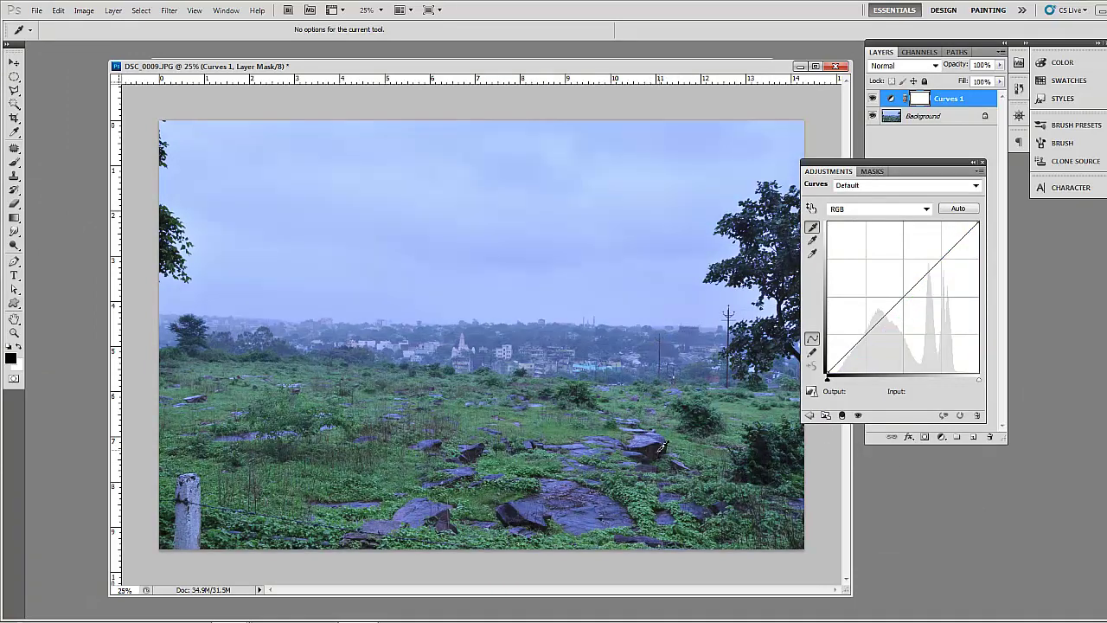
Sample the dark rock edge as black point, the concrete post as gray point and the cloudy sky as white point
click(660, 448)
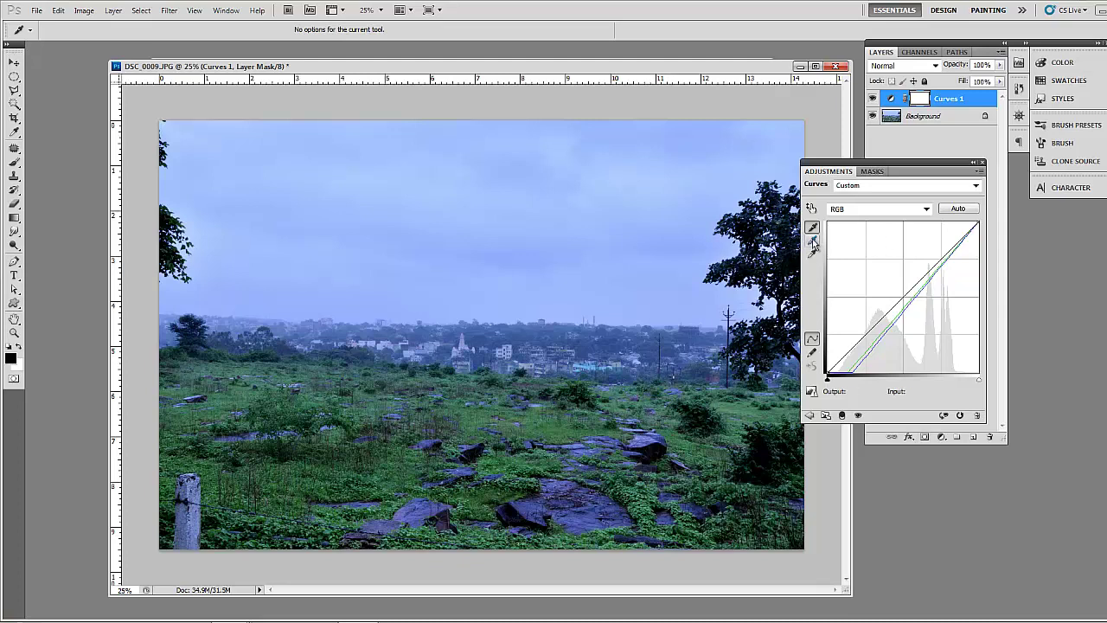
click(812, 240)
click(198, 523)
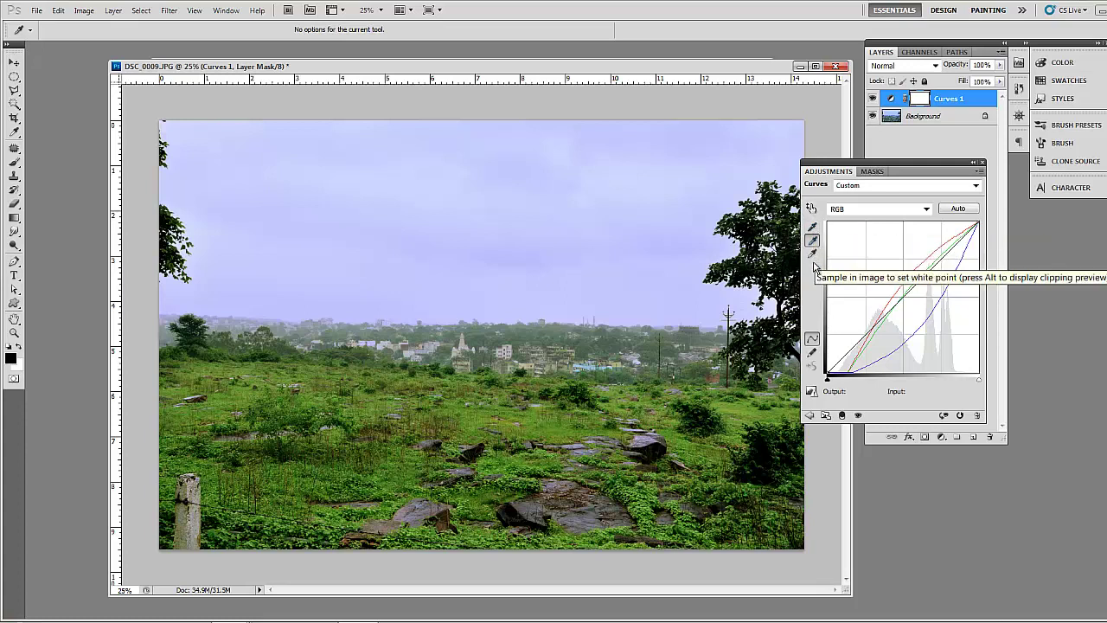
click(813, 255)
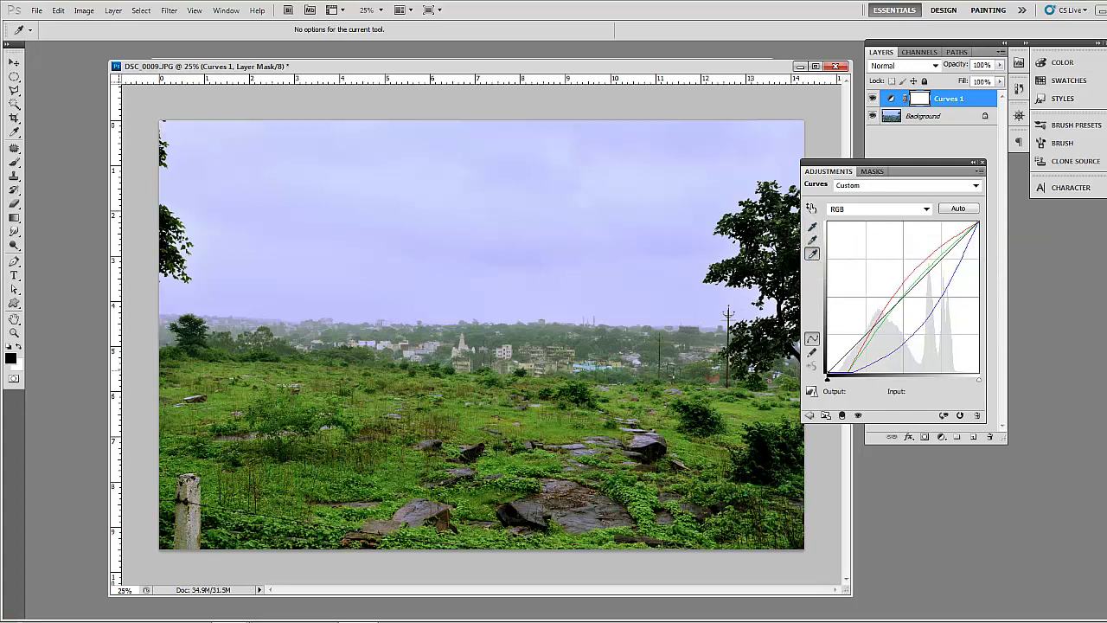
click(519, 216)
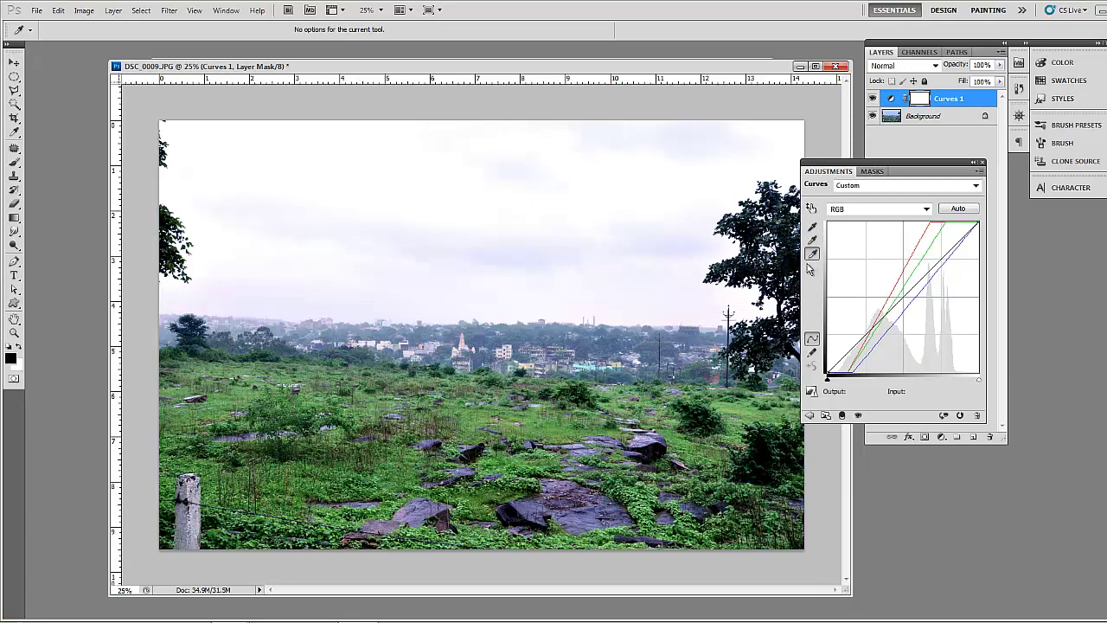
Shift the upper end of the Red curve to input 181, output 255
click(851, 211)
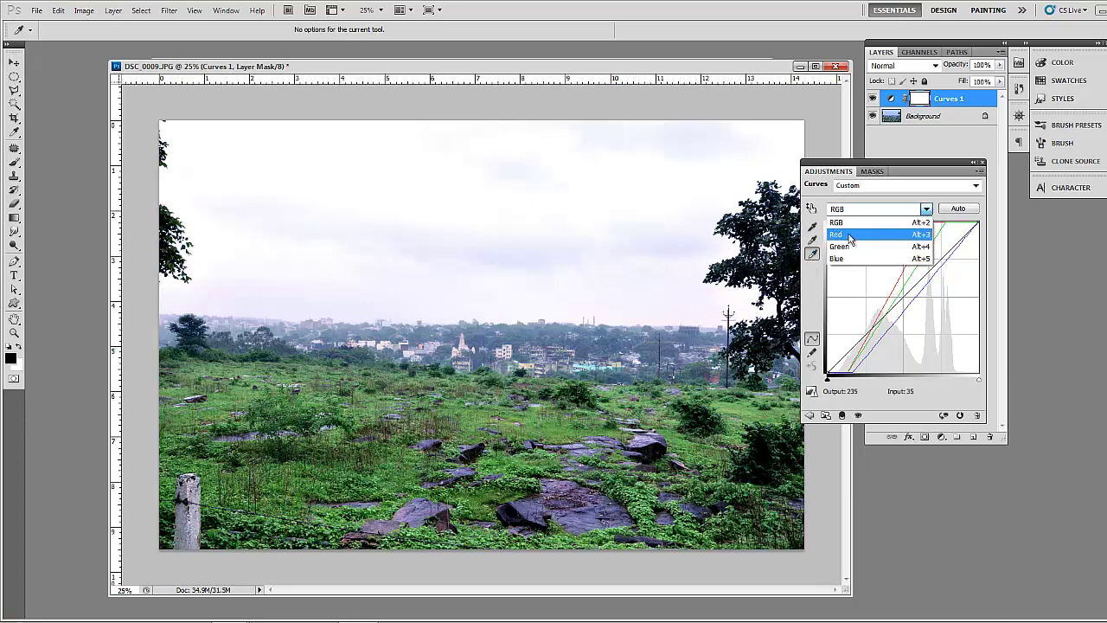
click(850, 235)
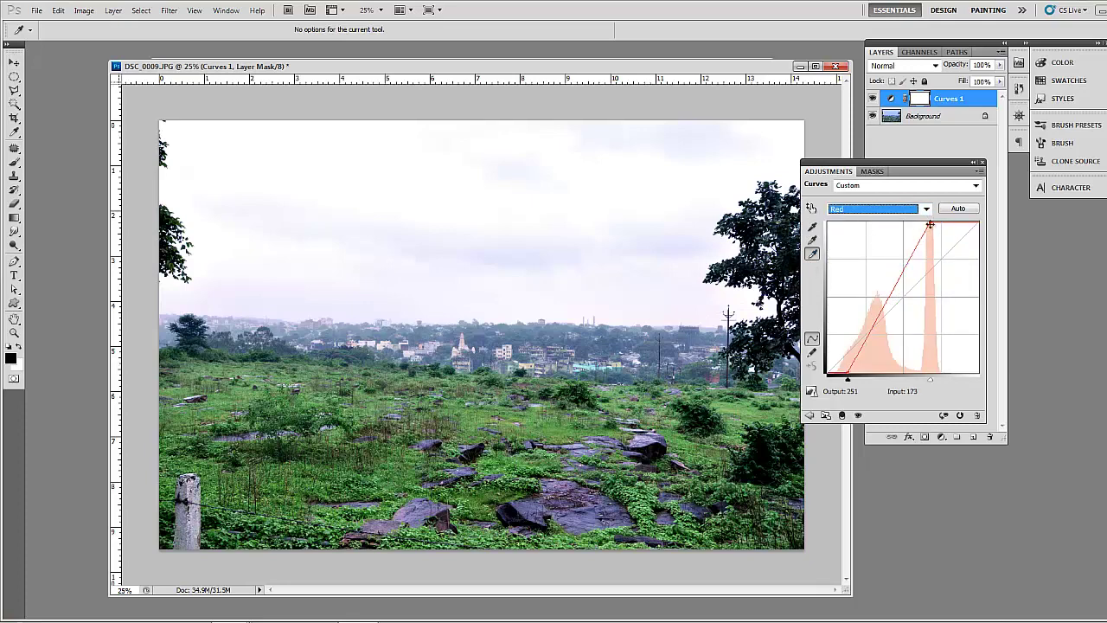
mouse_move(931, 222)
mouse_down()
mouse_move(945, 220)
mouse_move(935, 211)
mouse_up()
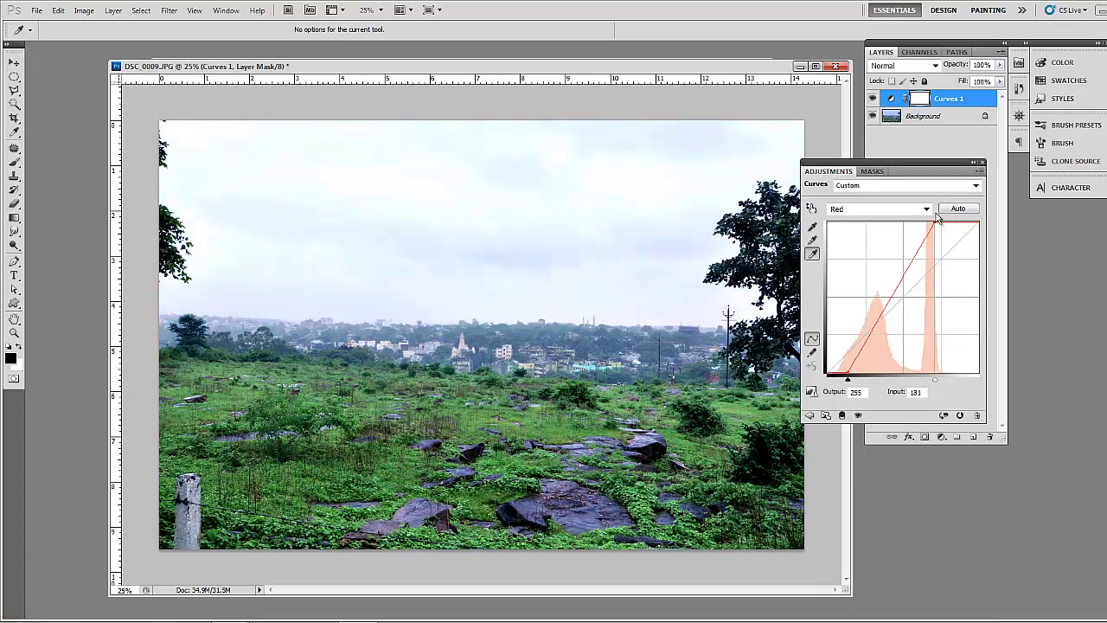
Shift the lower end of the Green curve to input 40
click(856, 210)
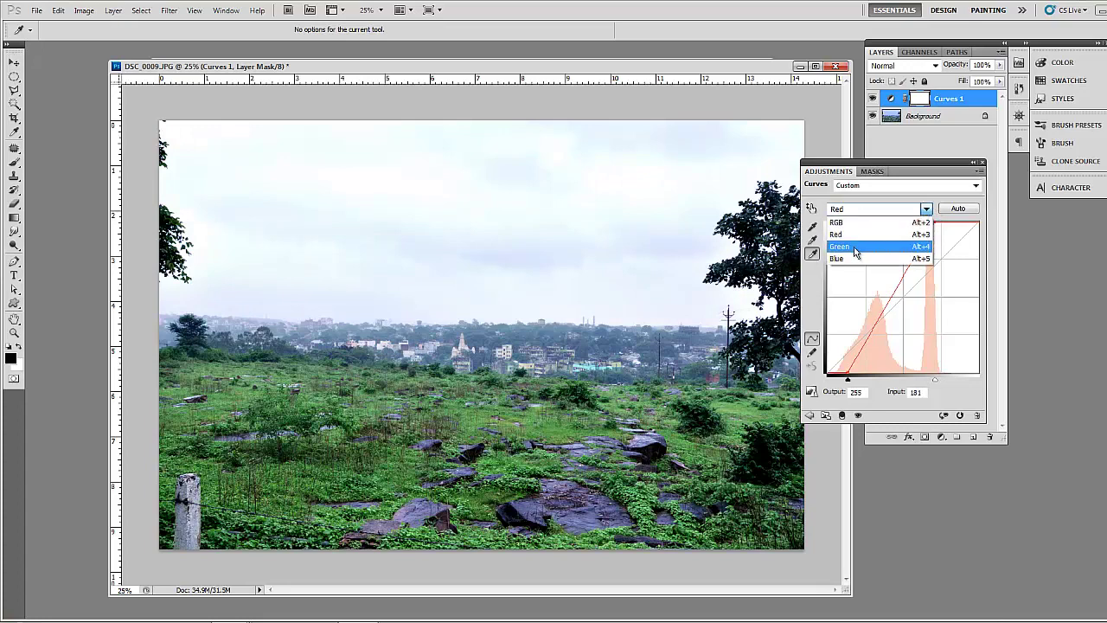
click(854, 252)
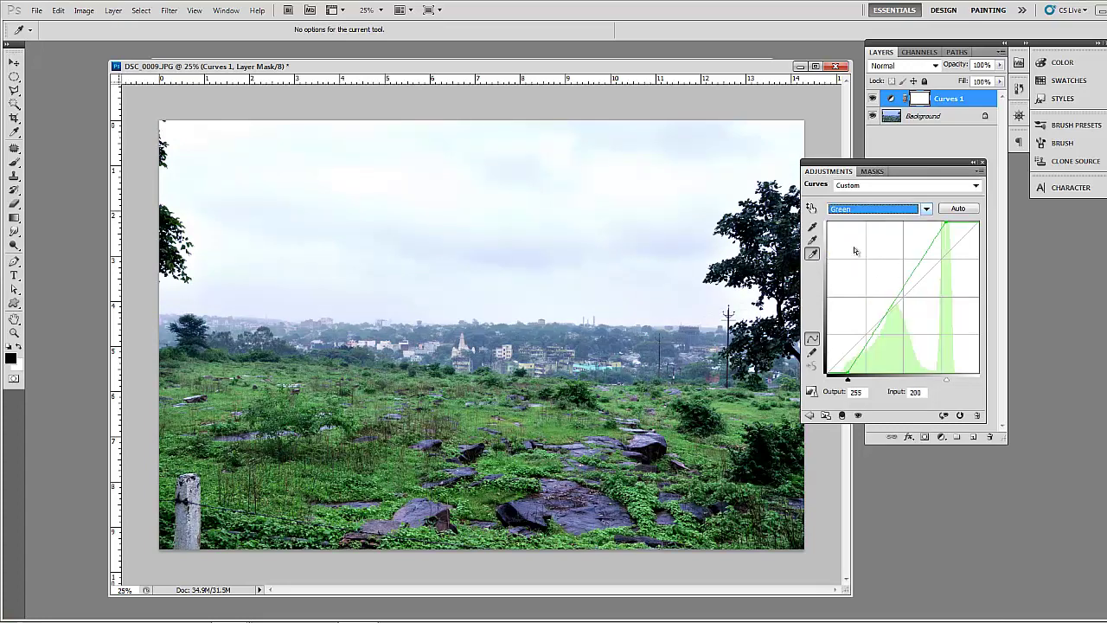
mouse_move(849, 382)
mouse_down()
mouse_move(830, 387)
mouse_move(853, 390)
mouse_up()
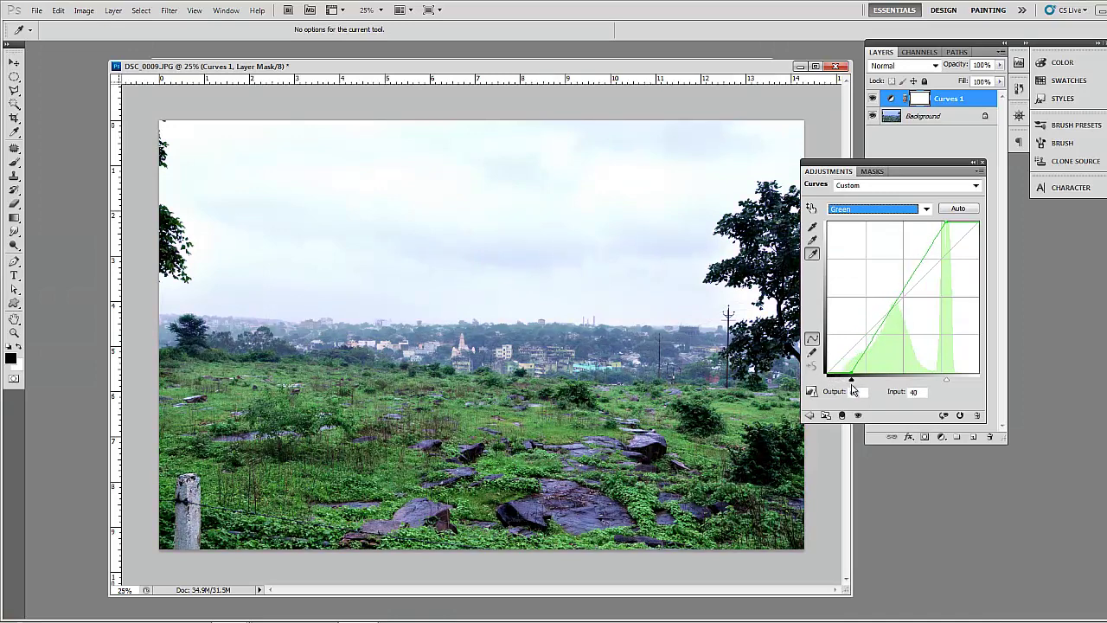
Shift the lower end of the Blue curve to input 76, output 0, and return to the RGB composite curve before closing the settings
click(869, 209)
click(858, 260)
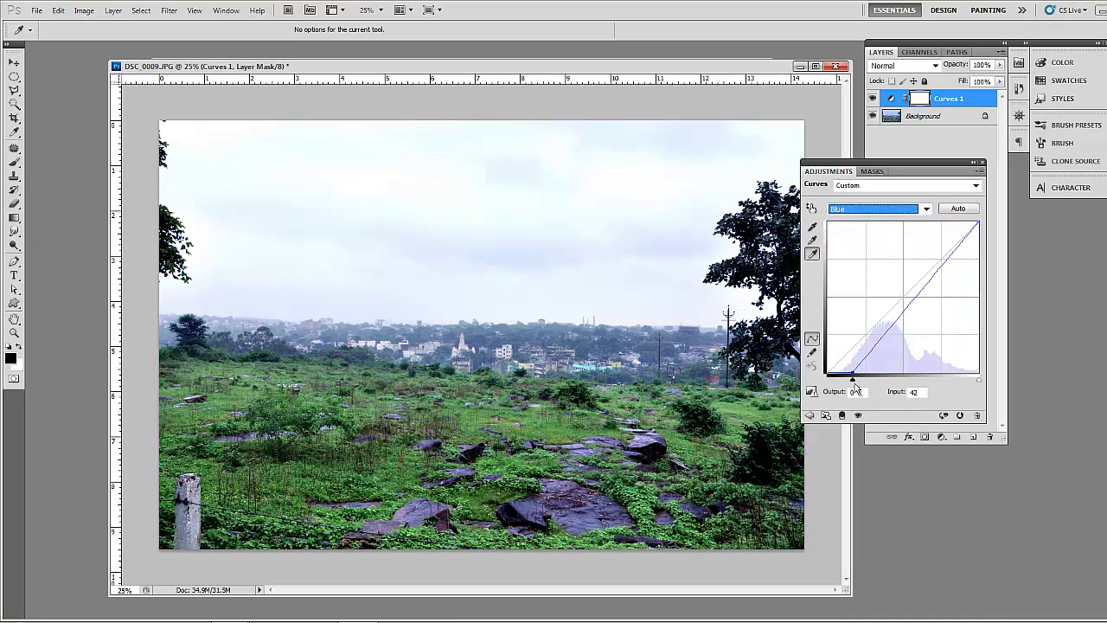
drag(853, 382, 874, 395)
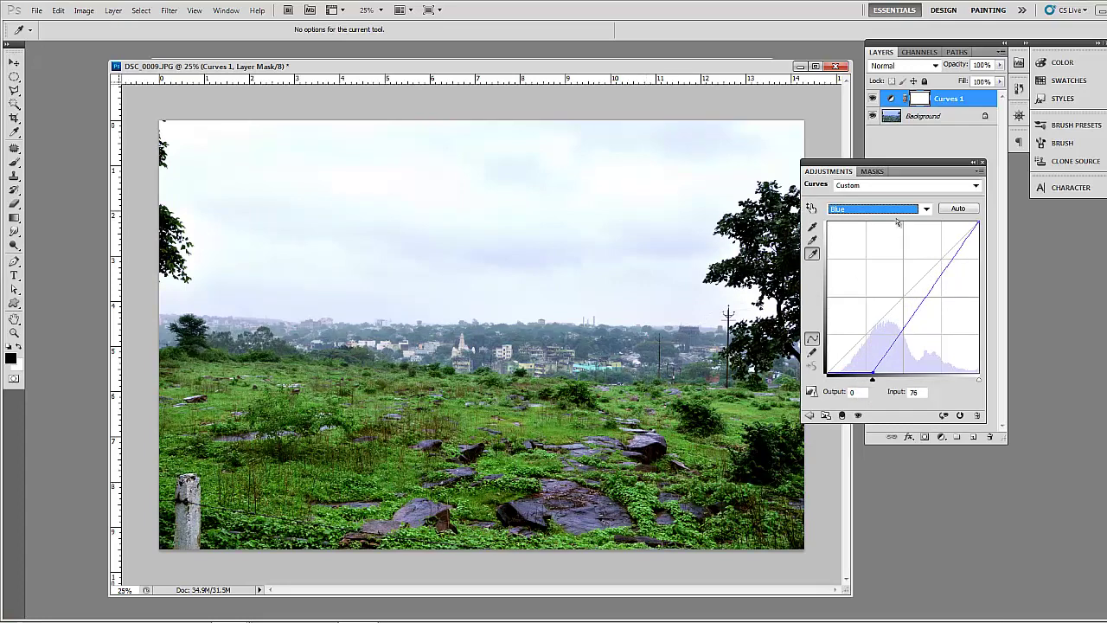
click(865, 209)
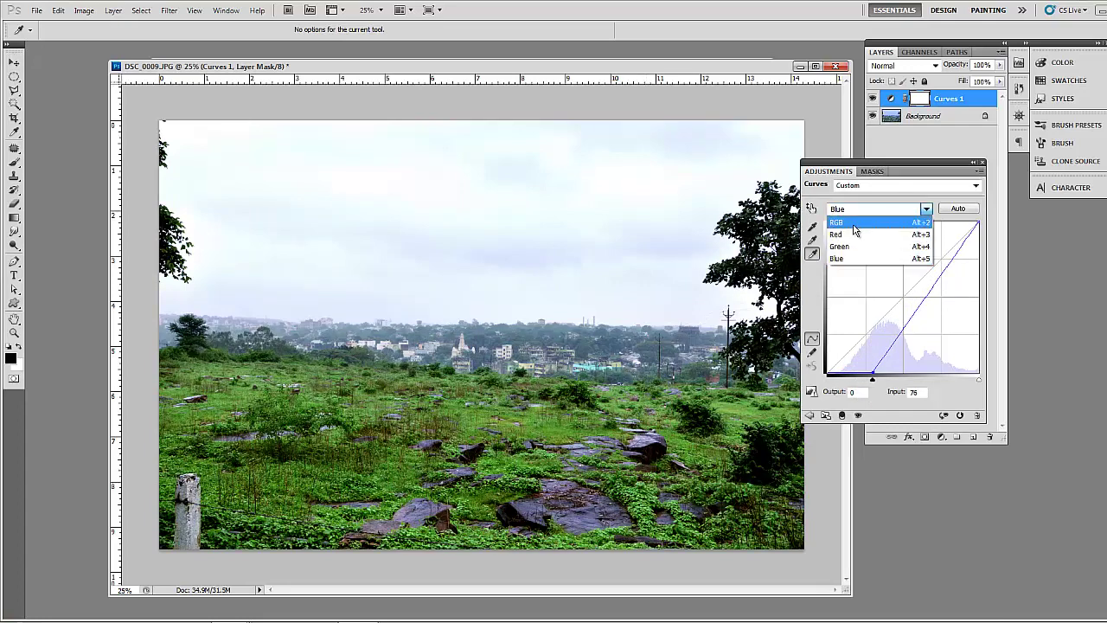
click(853, 224)
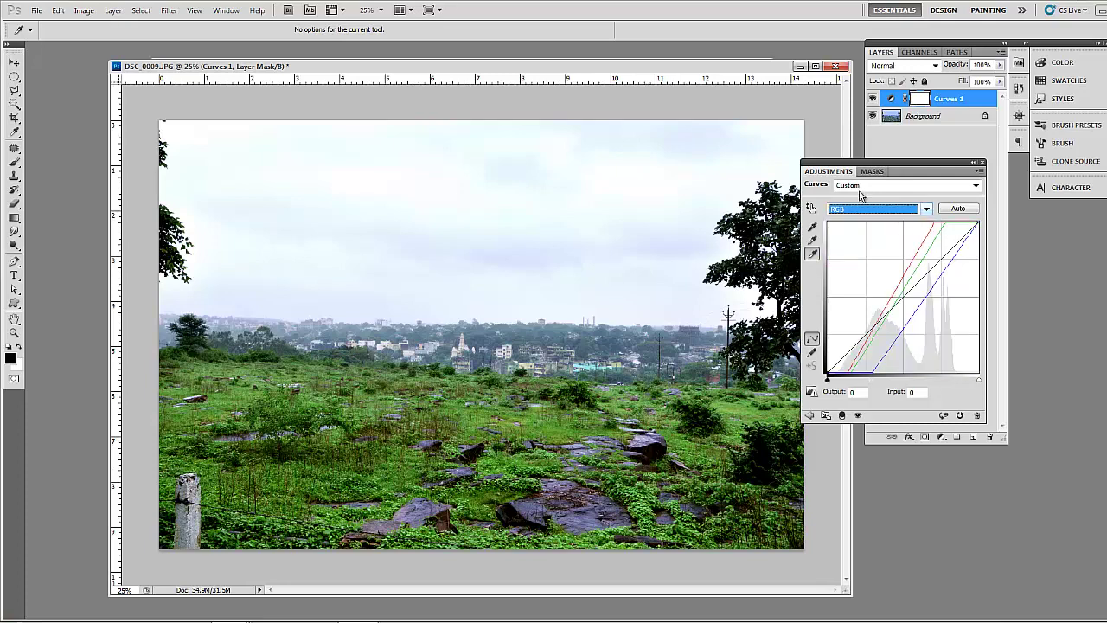
click(982, 163)
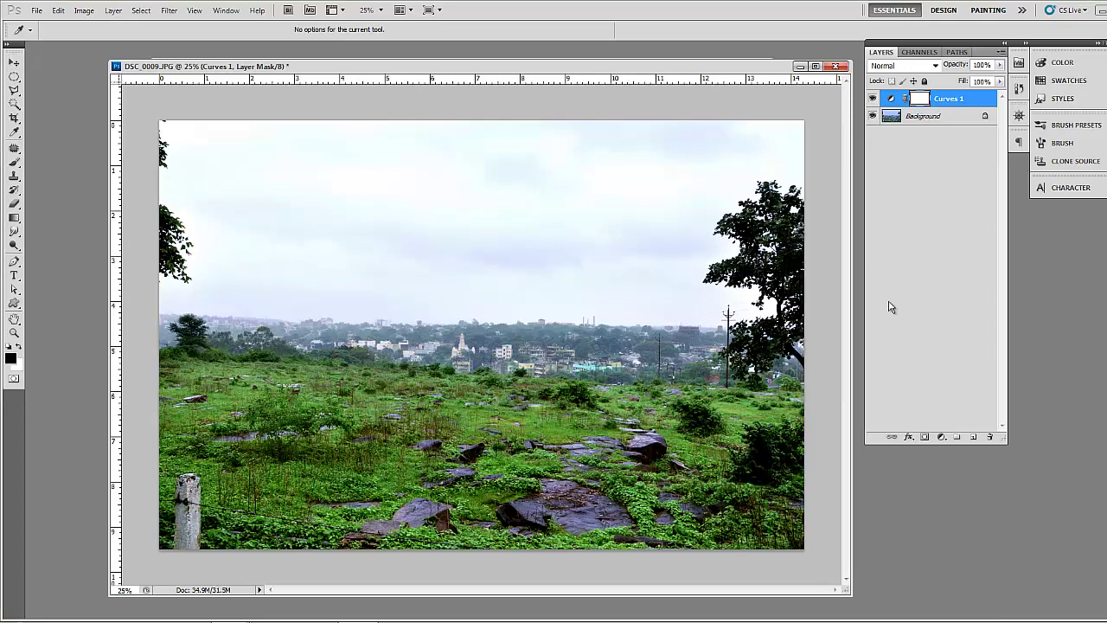
Add a Levels adjustment layer above Curves 1 and hide the Curves 1 layer
click(941, 436)
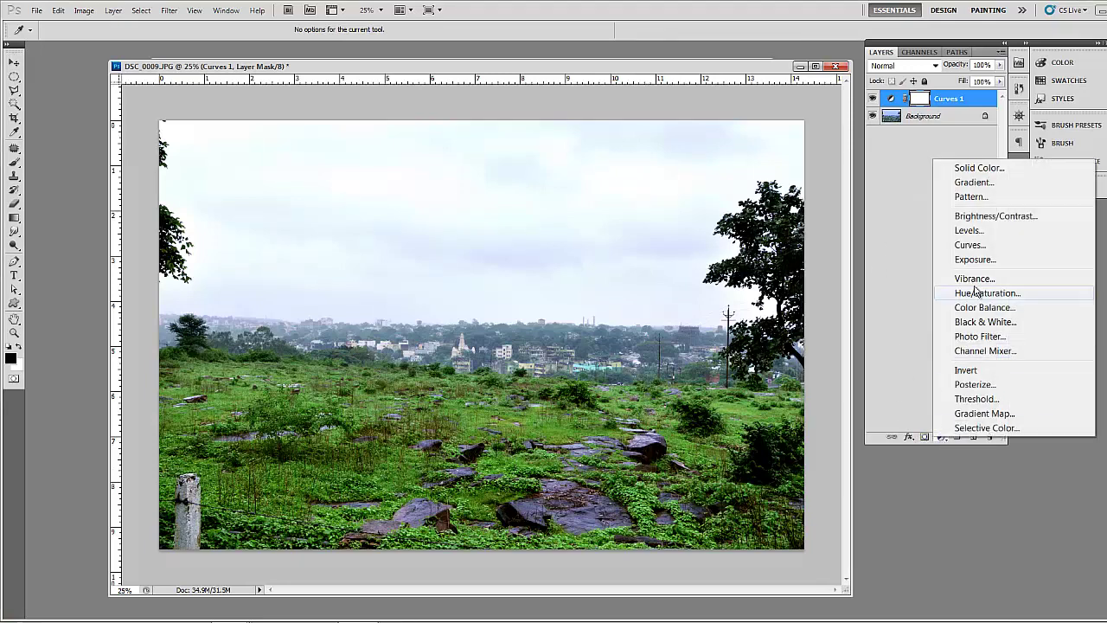
click(967, 230)
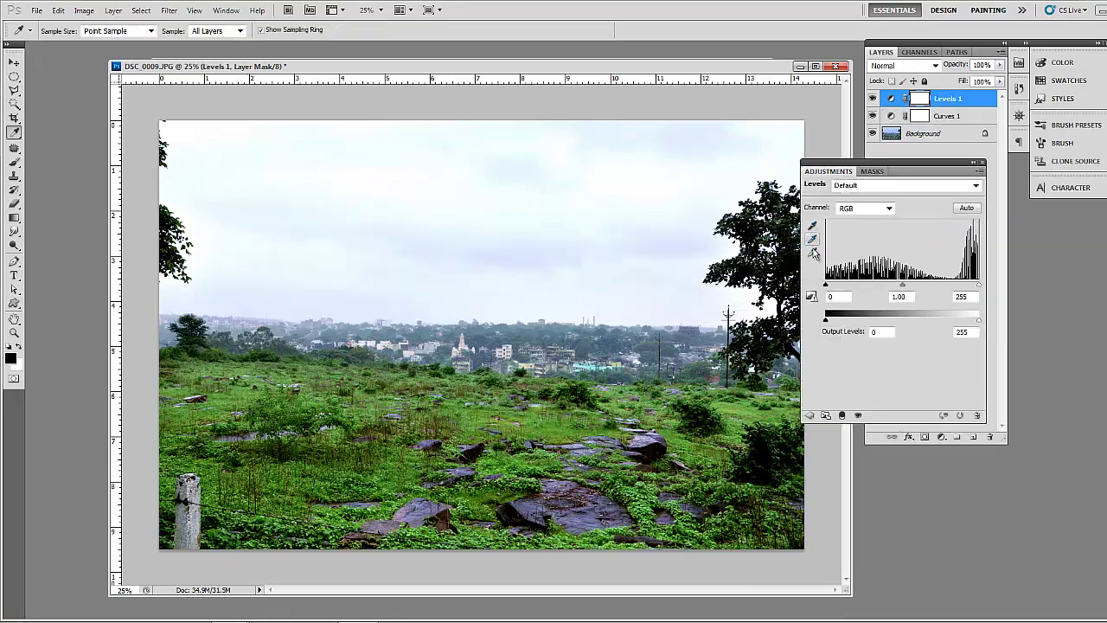
click(873, 116)
click(894, 99)
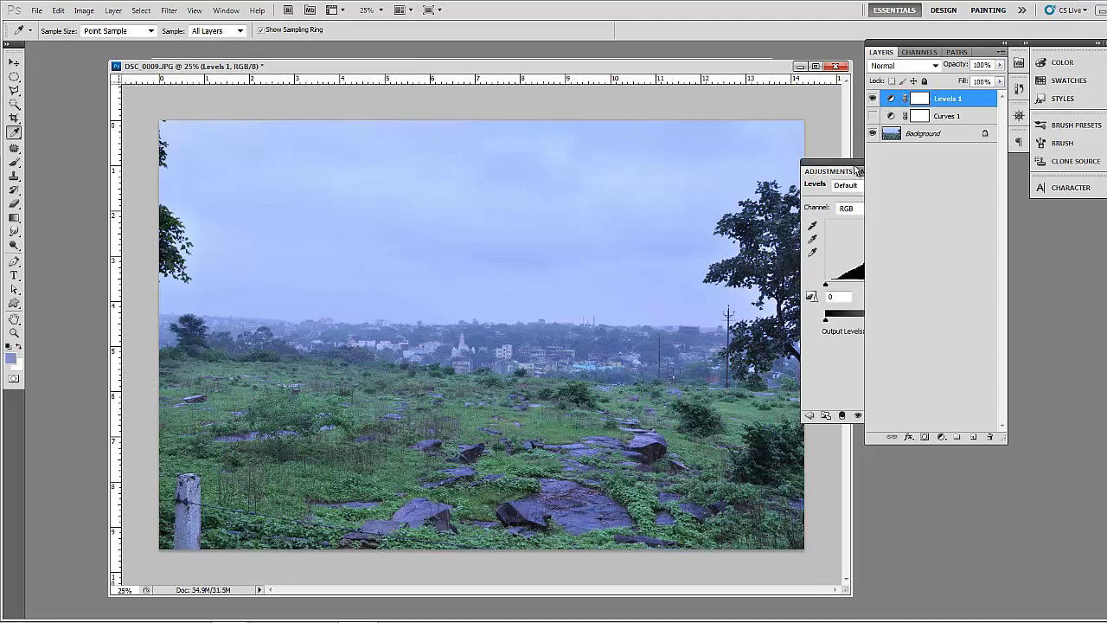
click(856, 170)
In Levels, sample the dark rock edge as black point, the concrete post as gray point and the cloudy sky as white point
click(812, 225)
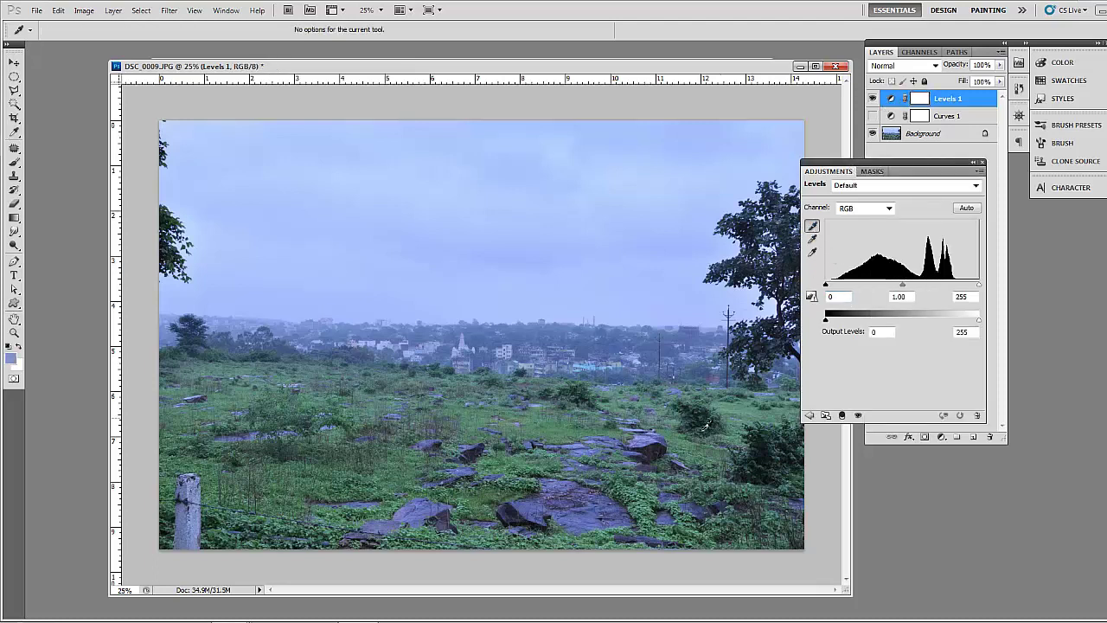
click(661, 449)
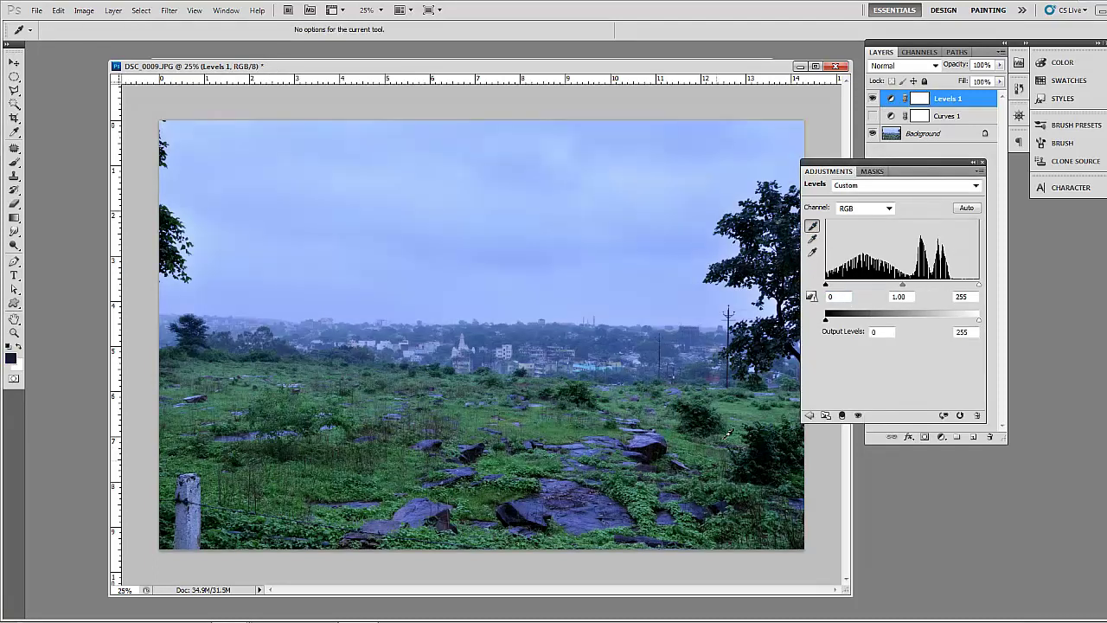
click(812, 239)
click(198, 521)
click(812, 251)
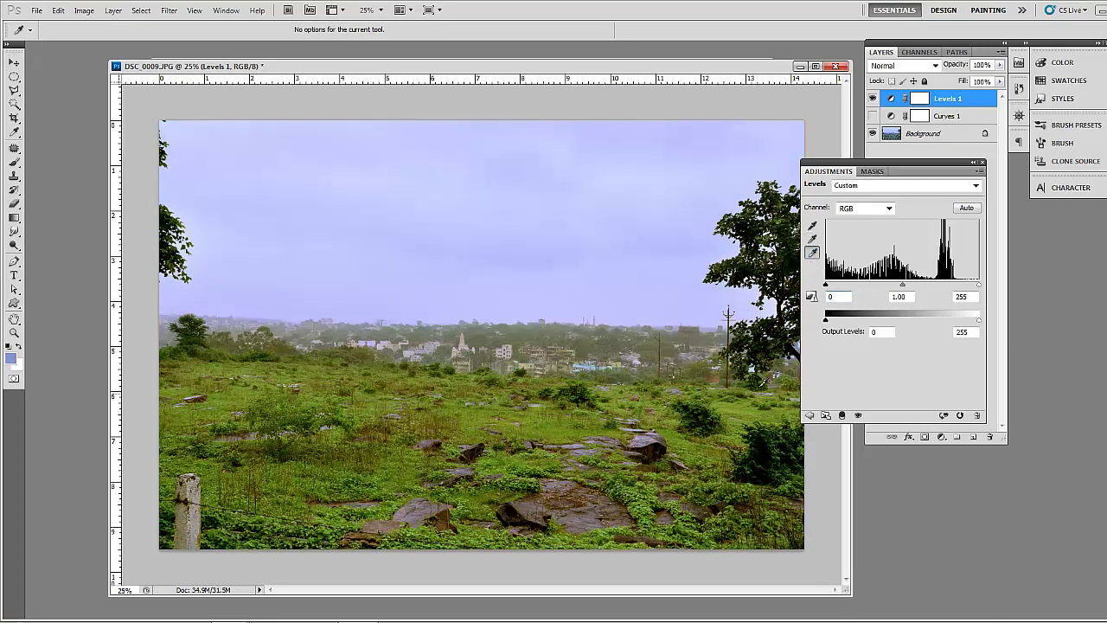
click(575, 285)
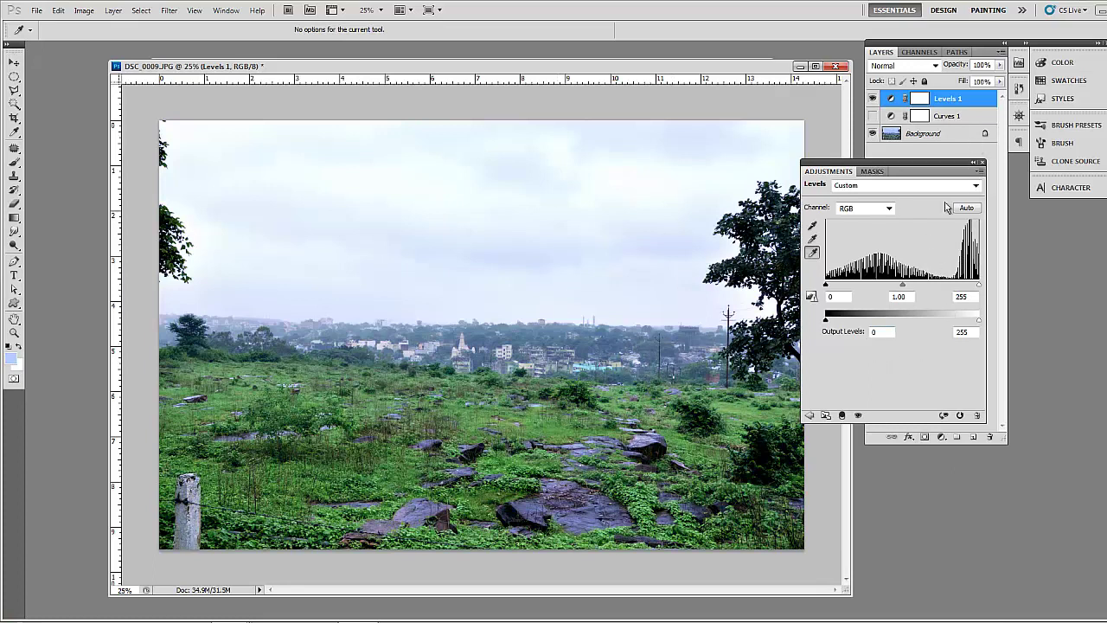
Examine the Levels input settings of the Red, Green and Blue channels one after another
click(865, 208)
click(869, 235)
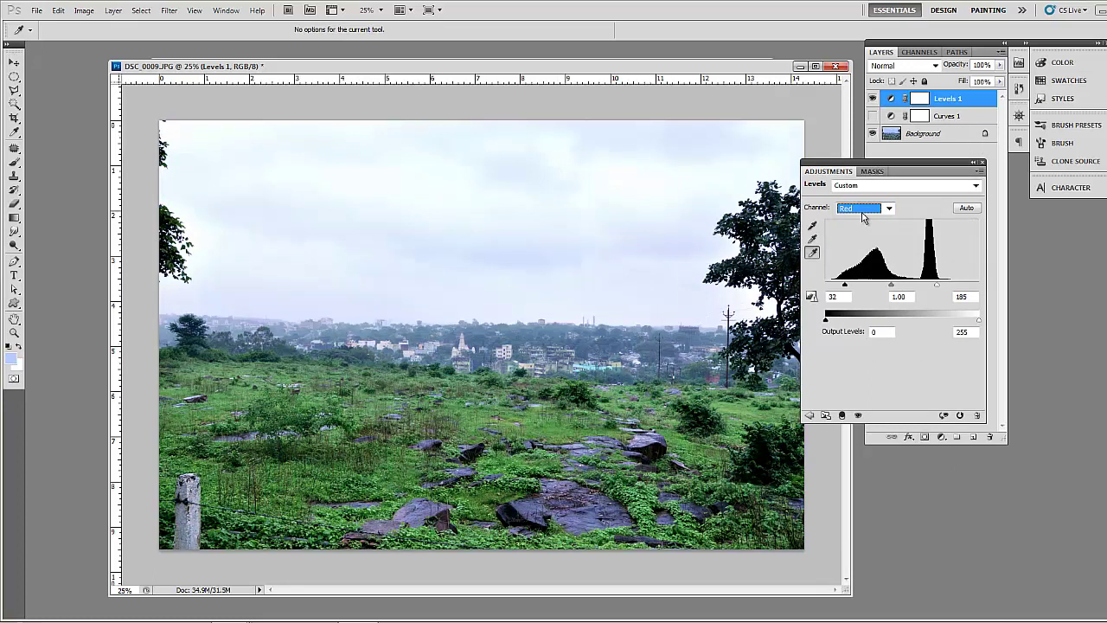
click(865, 209)
click(869, 247)
click(865, 208)
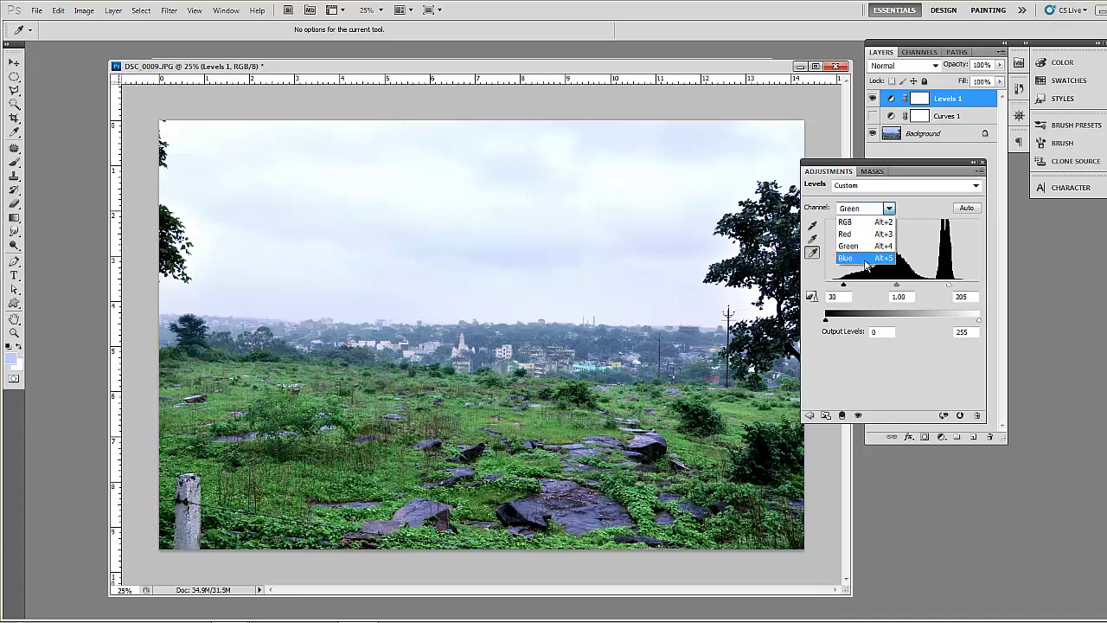
click(847, 258)
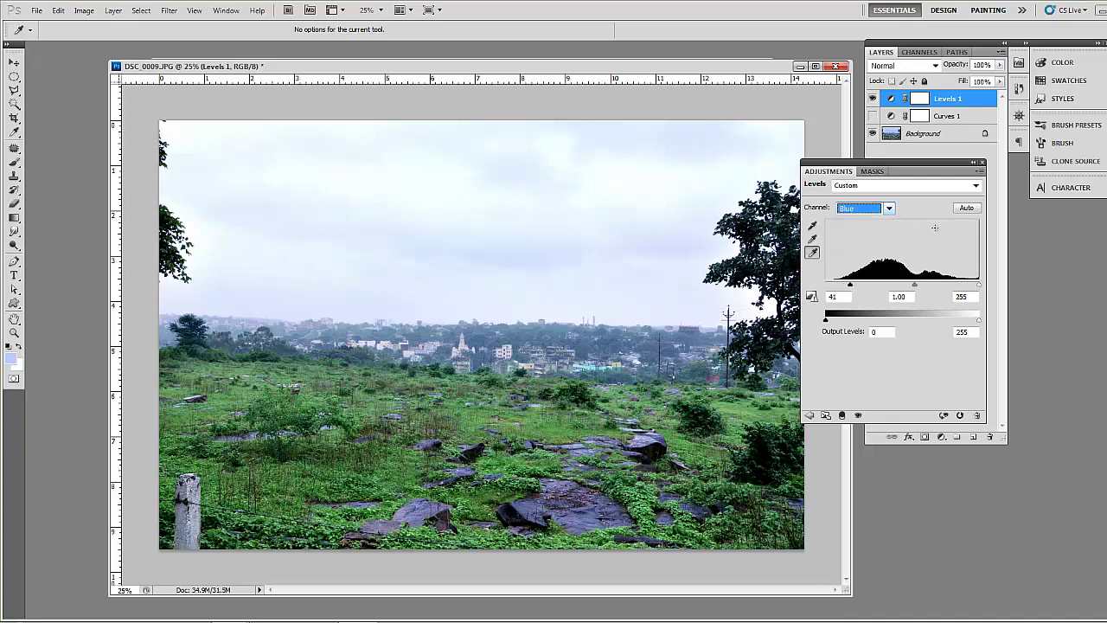
Close the Levels settings, show the Curves 1 layer and hide the Levels 1 layer
click(983, 163)
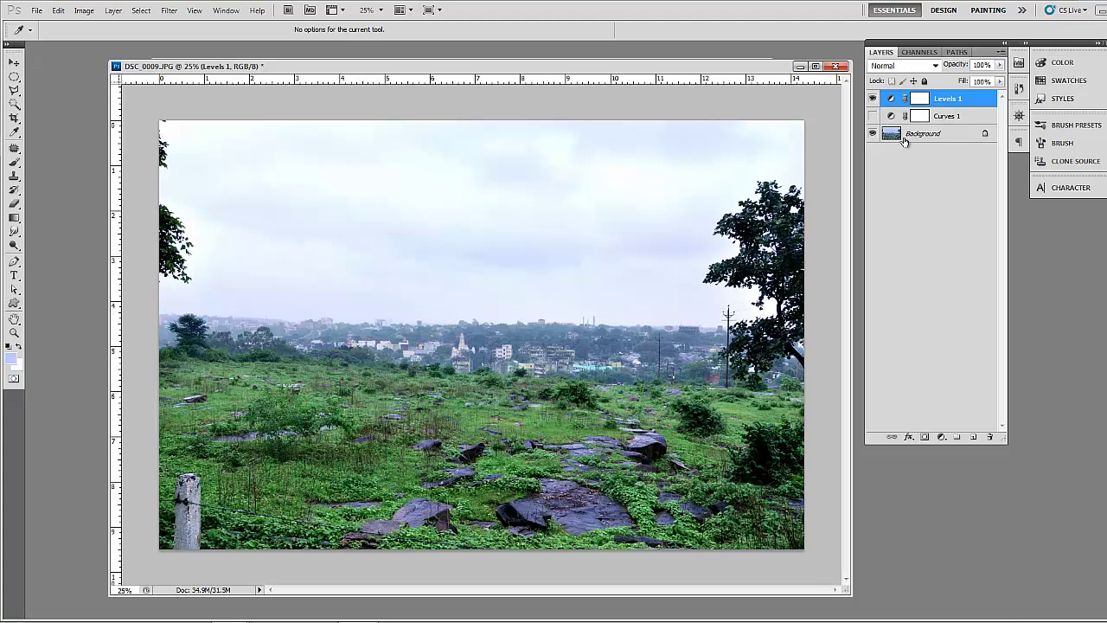
click(871, 115)
click(872, 98)
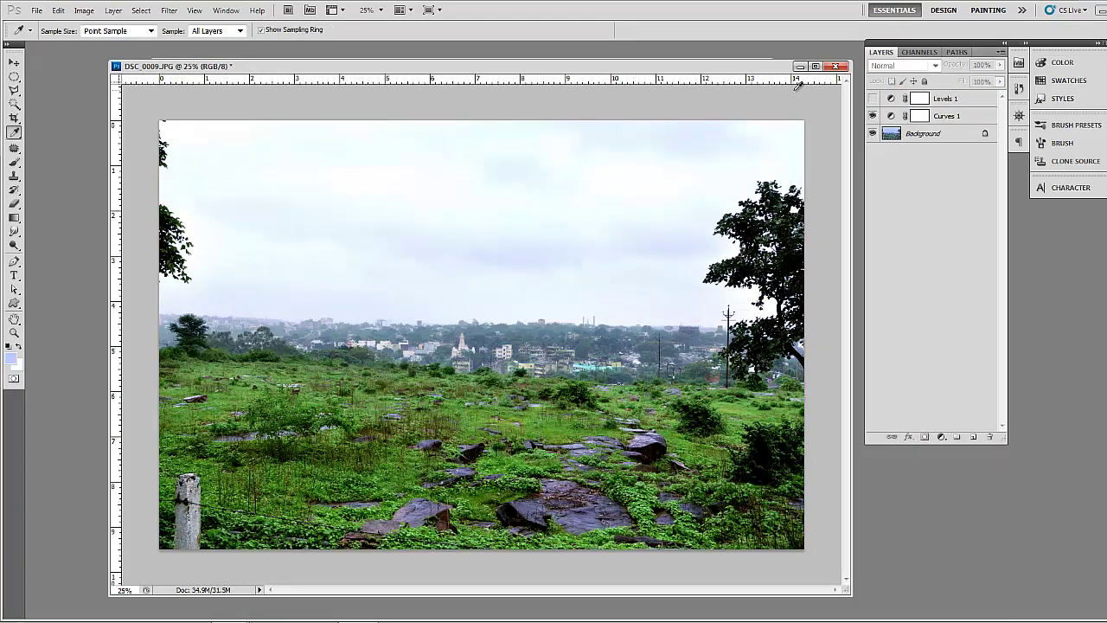
Switch to the bamburgh17.jpg castle document and reposition its window
mouse_move(87, 621)
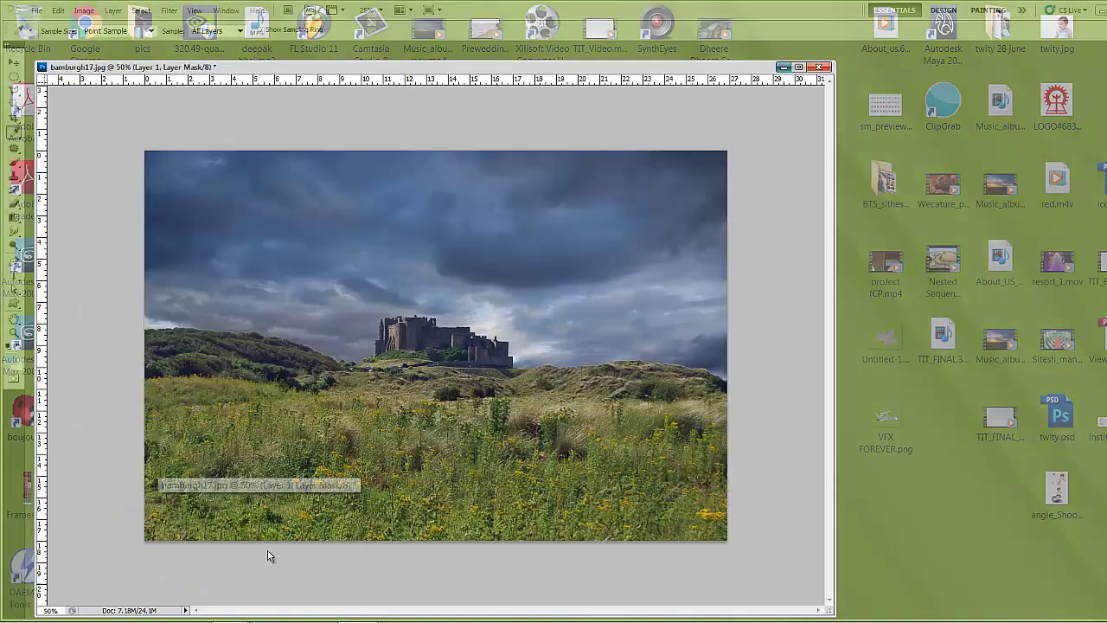
click(269, 557)
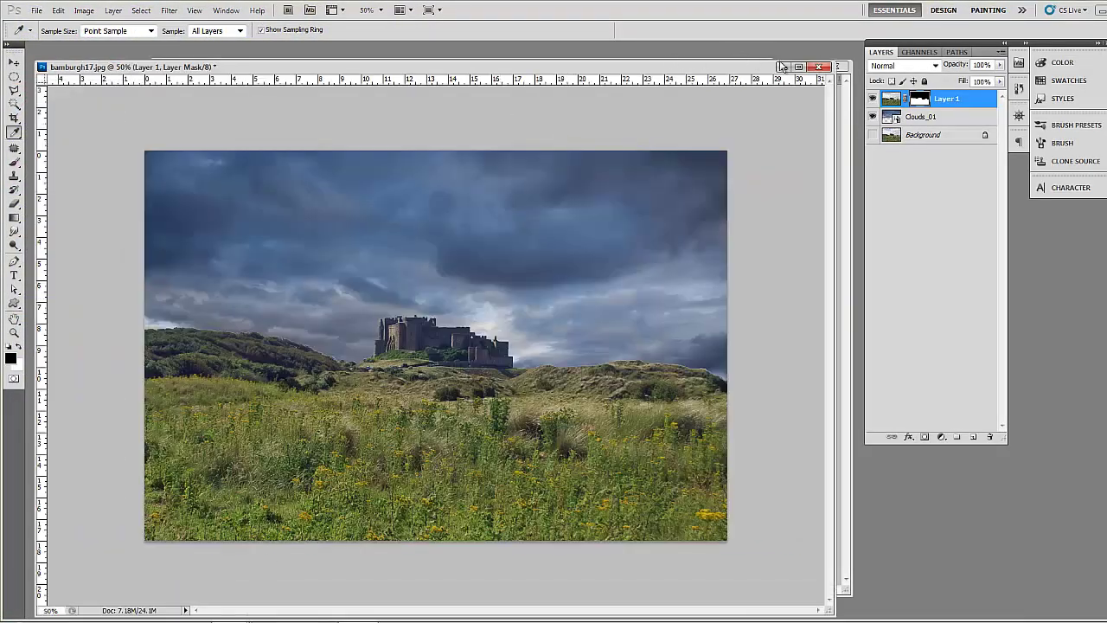
drag(757, 79, 781, 71)
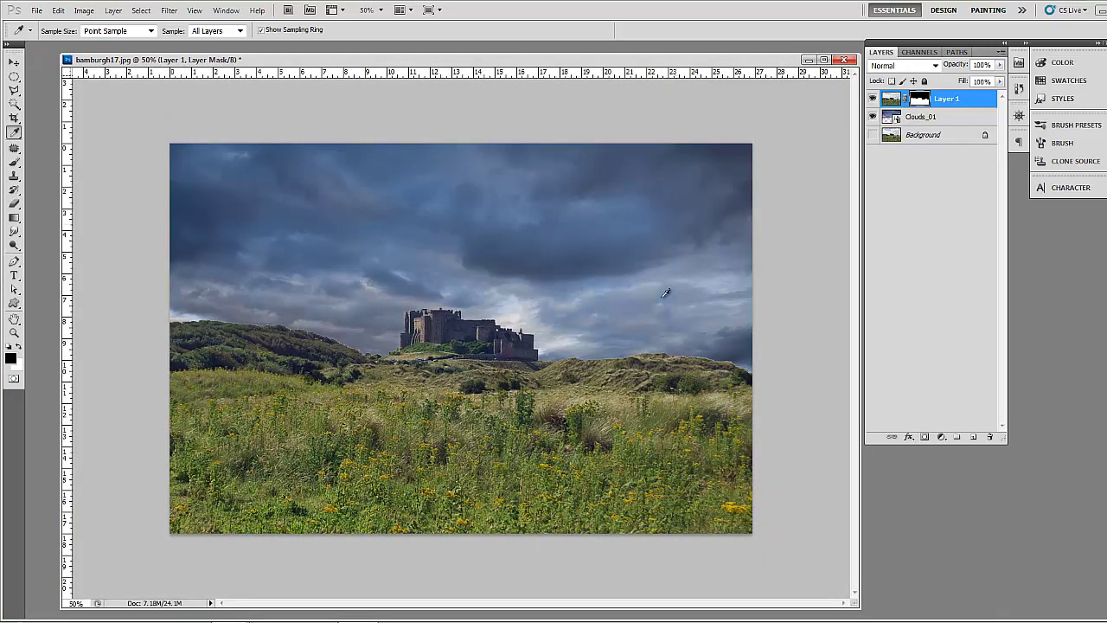
Preview the castle composite with Layer 1's mask disabled, and with only the Clouds_01 layer visible
shift+click(922, 100)
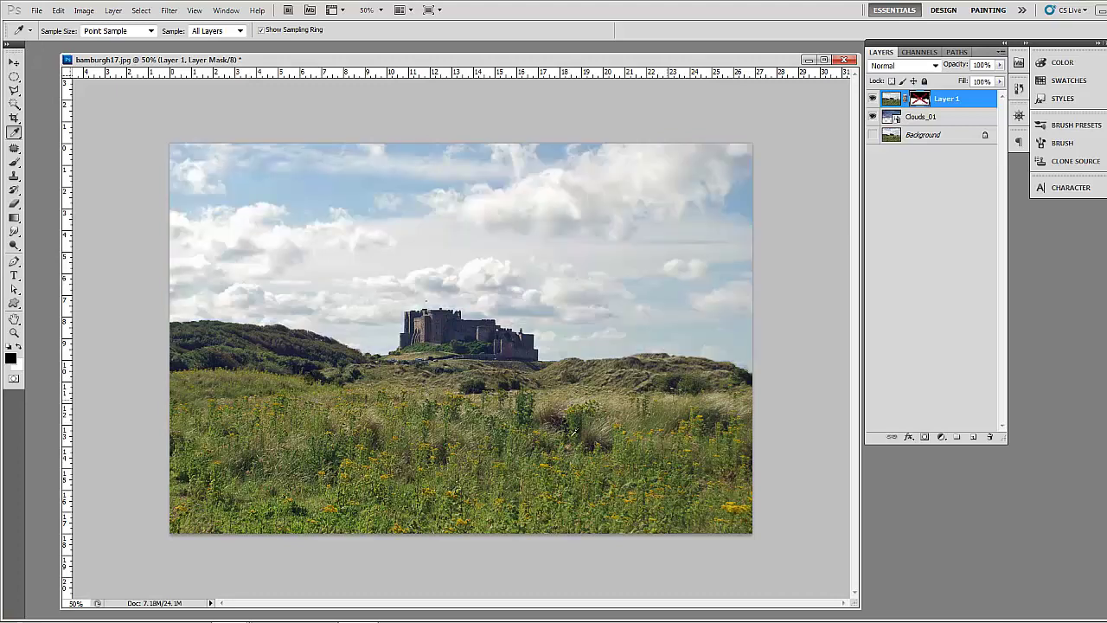
shift+click(920, 101)
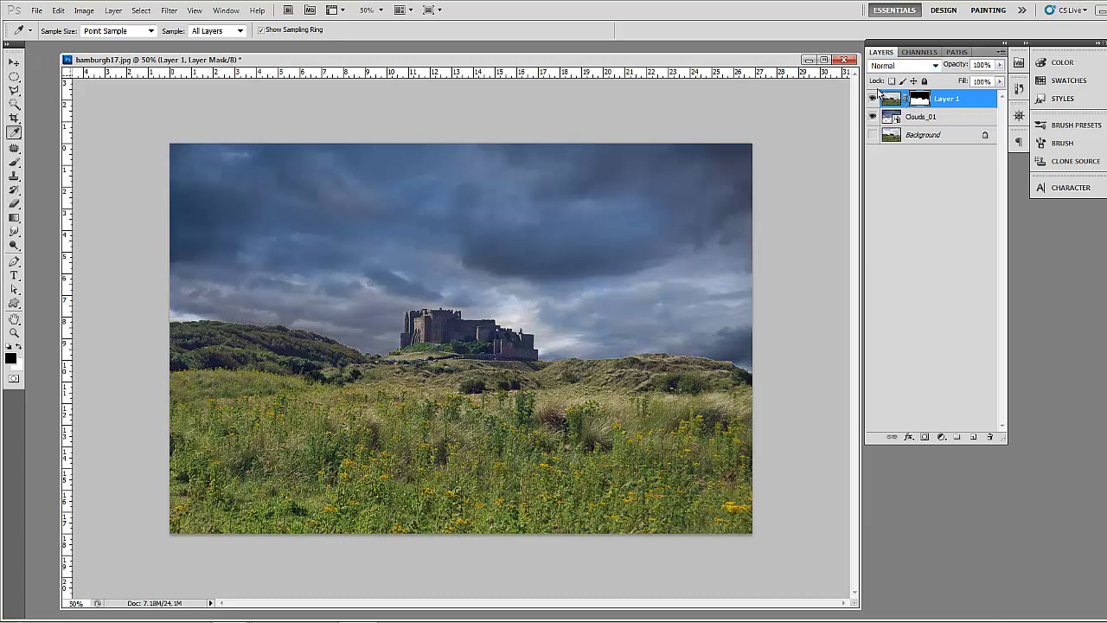
alt+click(873, 118)
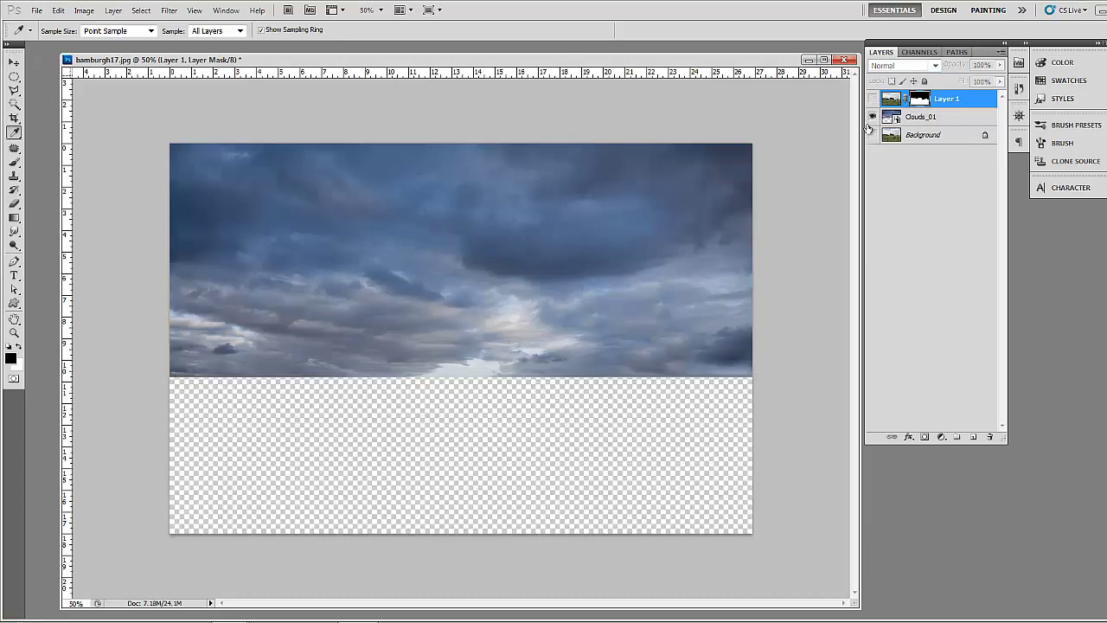
alt+click(873, 118)
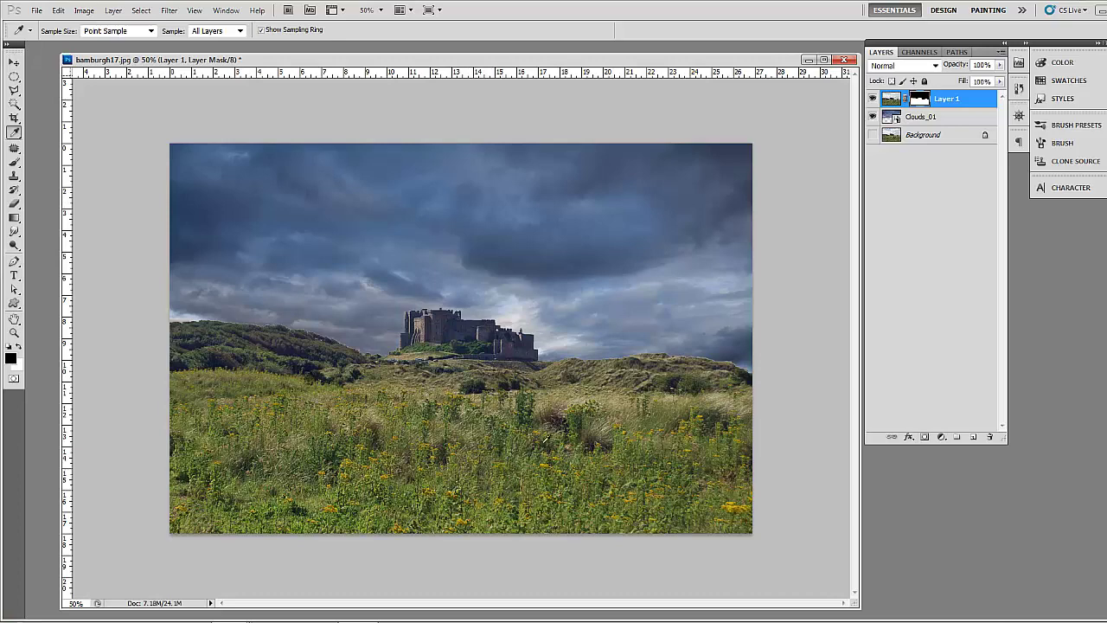
Compare the original and replaced skies by toggling Layer 1's visibility and mask, and target Layer 1's image instead of its mask
click(872, 99)
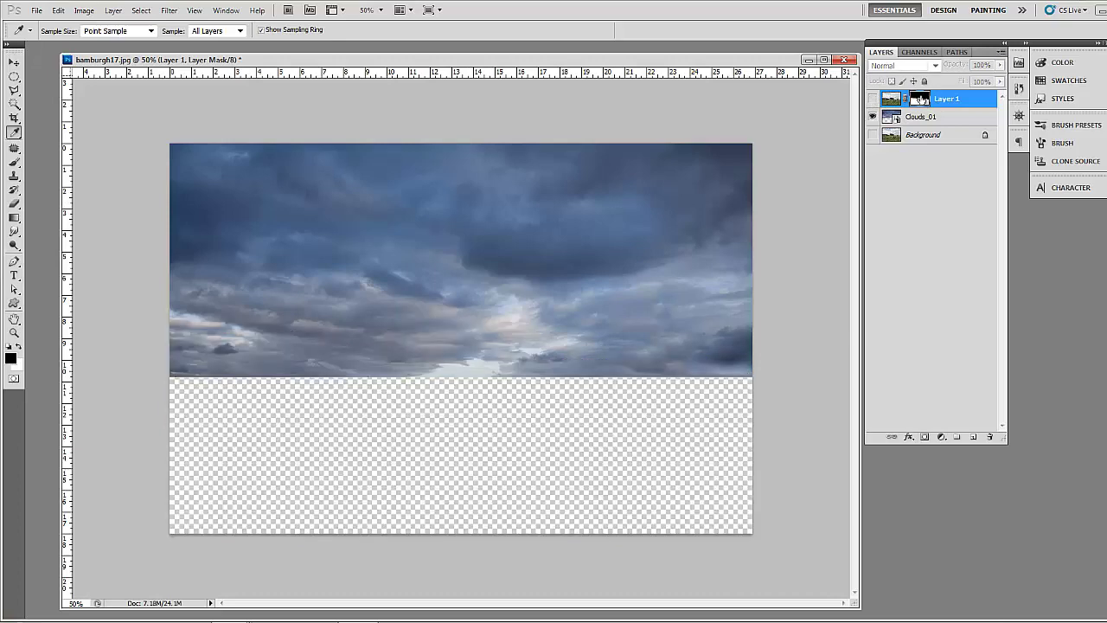
click(872, 99)
shift+click(922, 100)
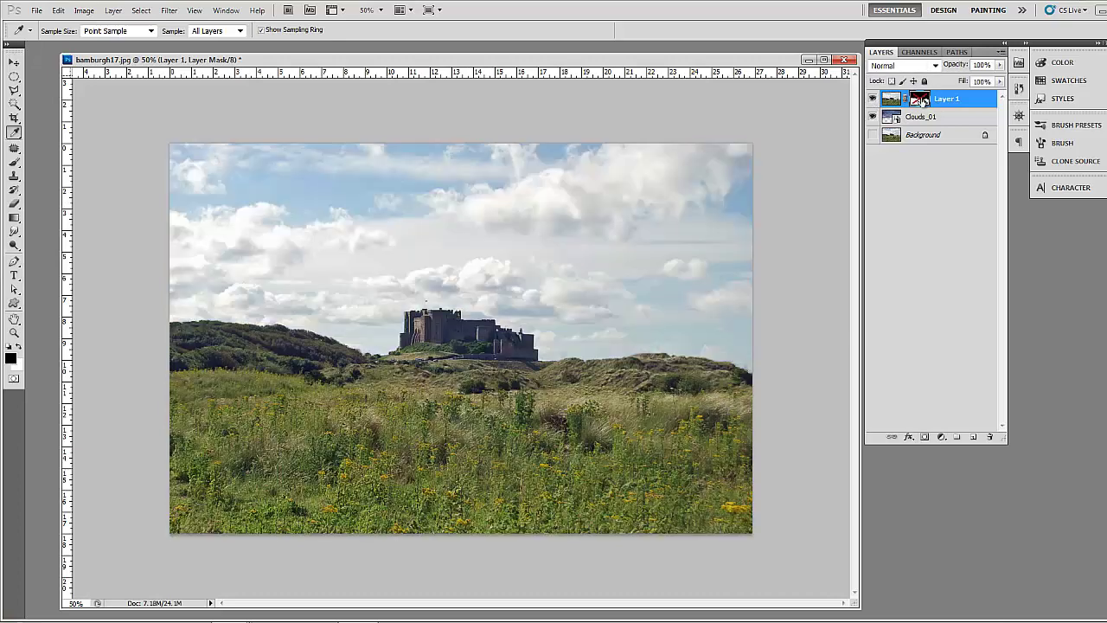
shift+click(922, 100)
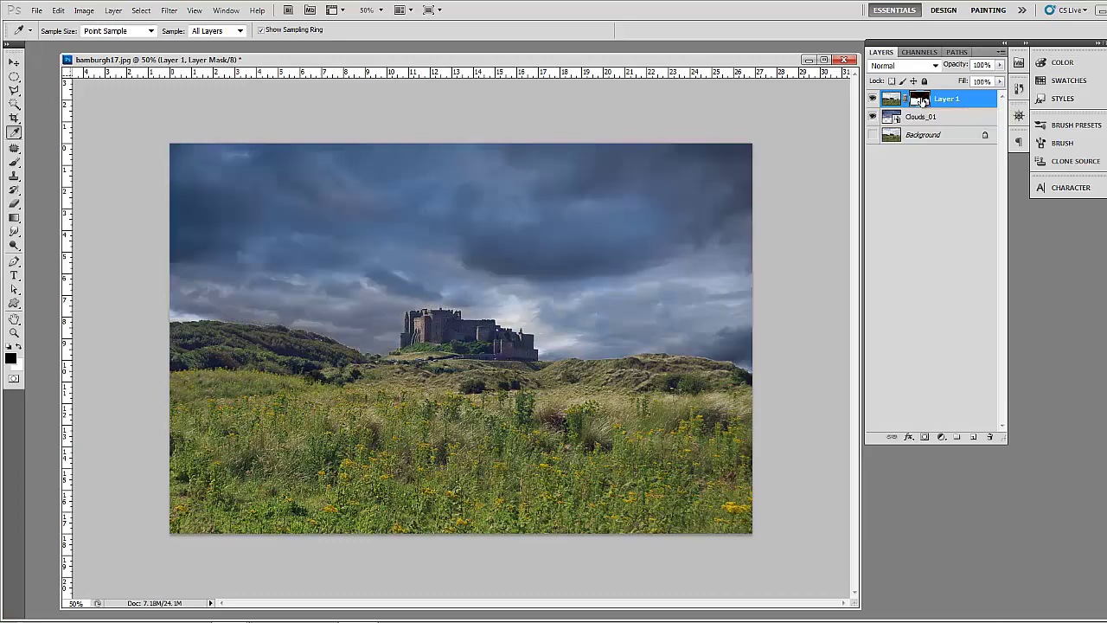
shift+click(922, 100)
shift+click(922, 100)
click(926, 205)
click(890, 98)
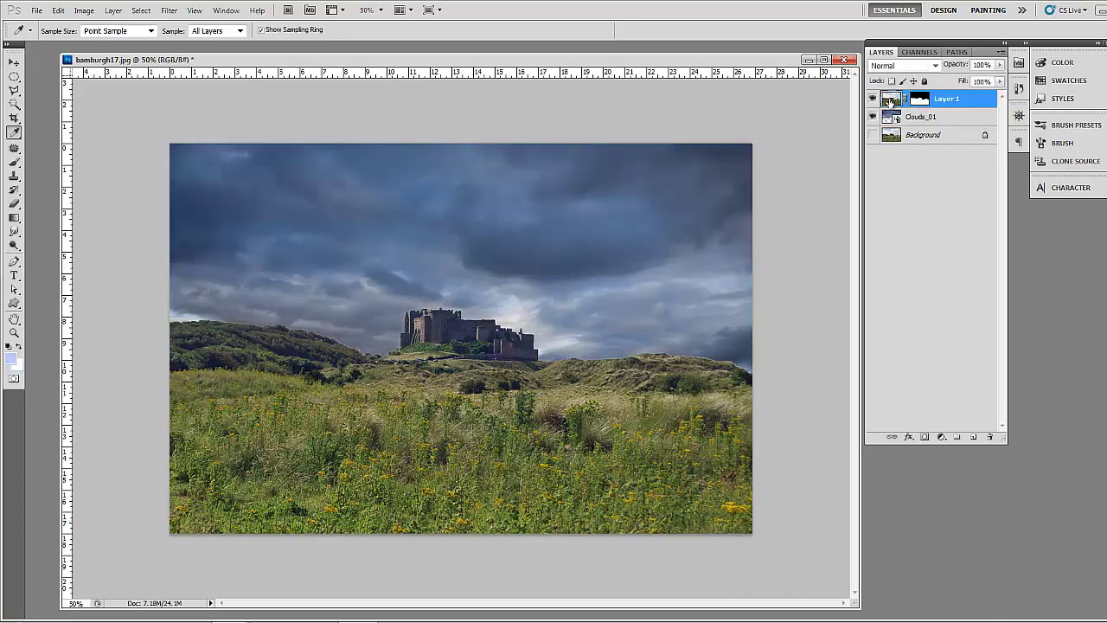
click(871, 99)
click(871, 98)
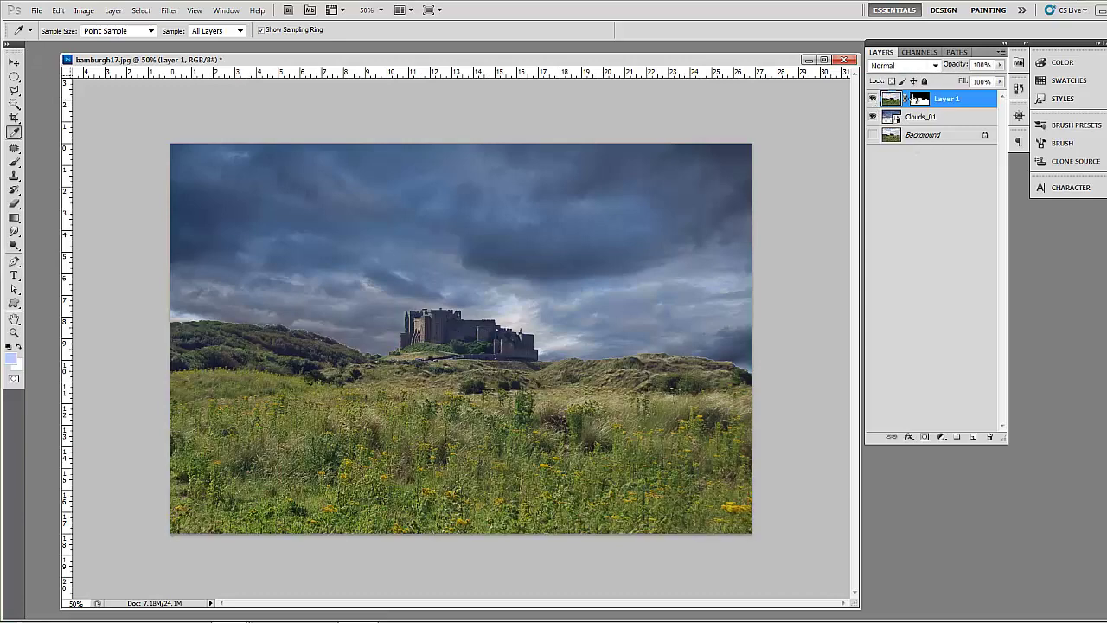
Add a Curves adjustment layer above Layer 1 and lower the RGB curve's upper end to output 165 at input 255
click(941, 436)
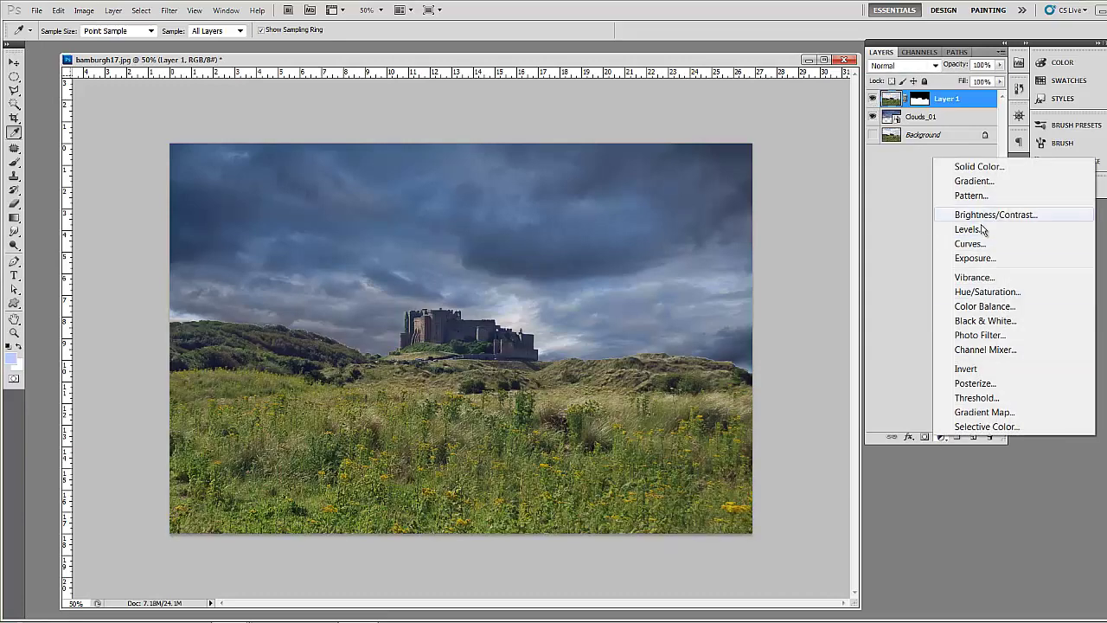
click(981, 249)
drag(916, 162, 868, 191)
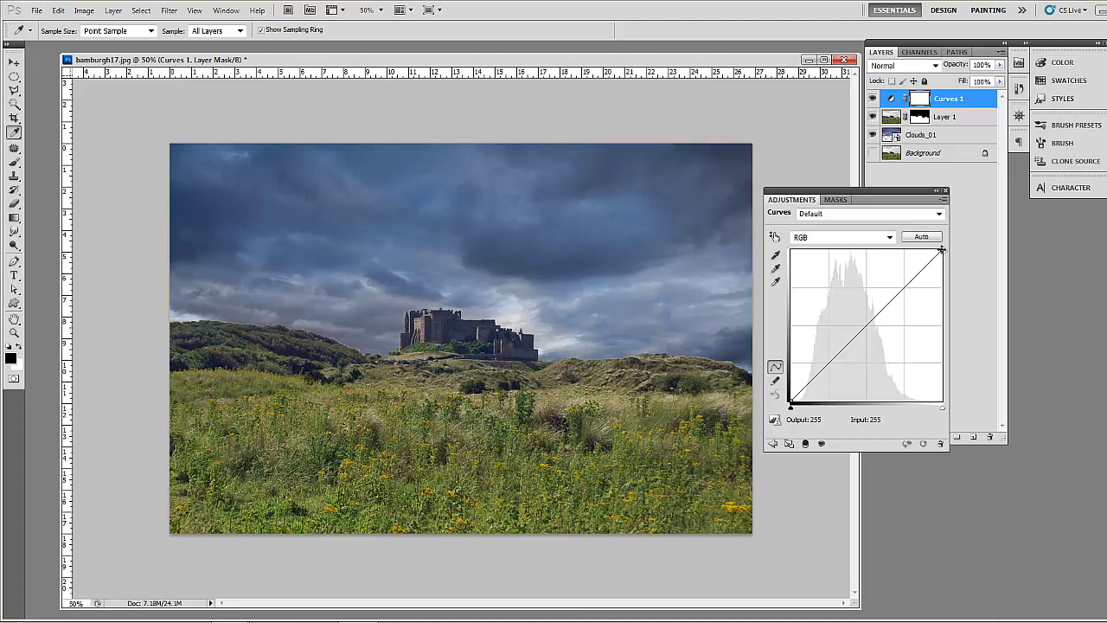
drag(942, 249, 951, 304)
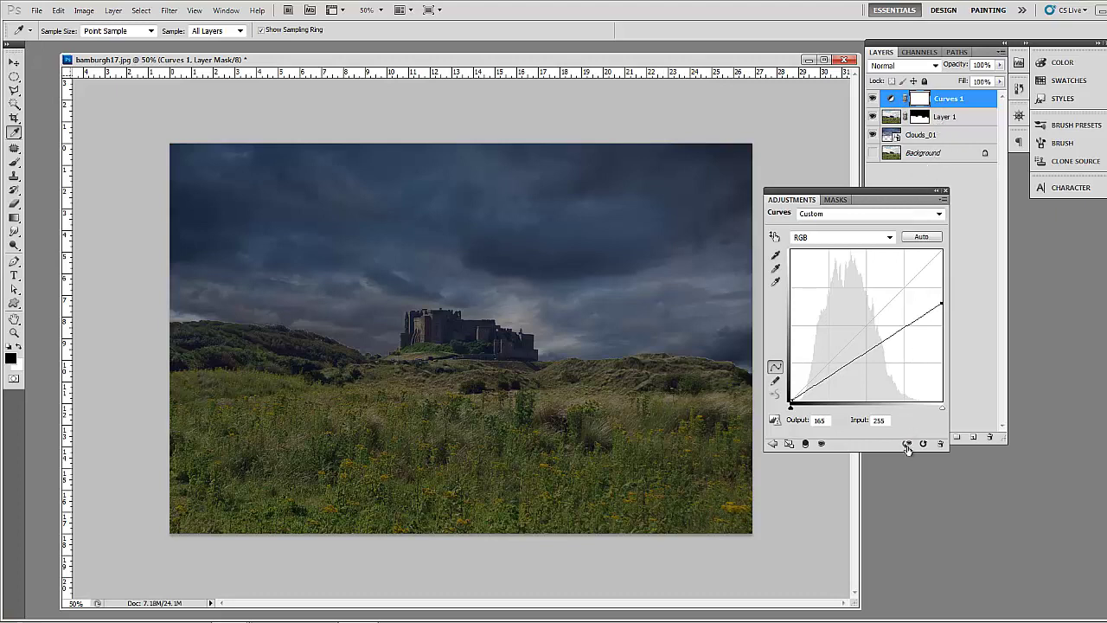
Clip the Curves 1 adjustment to Layer 1 and move the RGB curve's black point to input 22, output 0
click(805, 444)
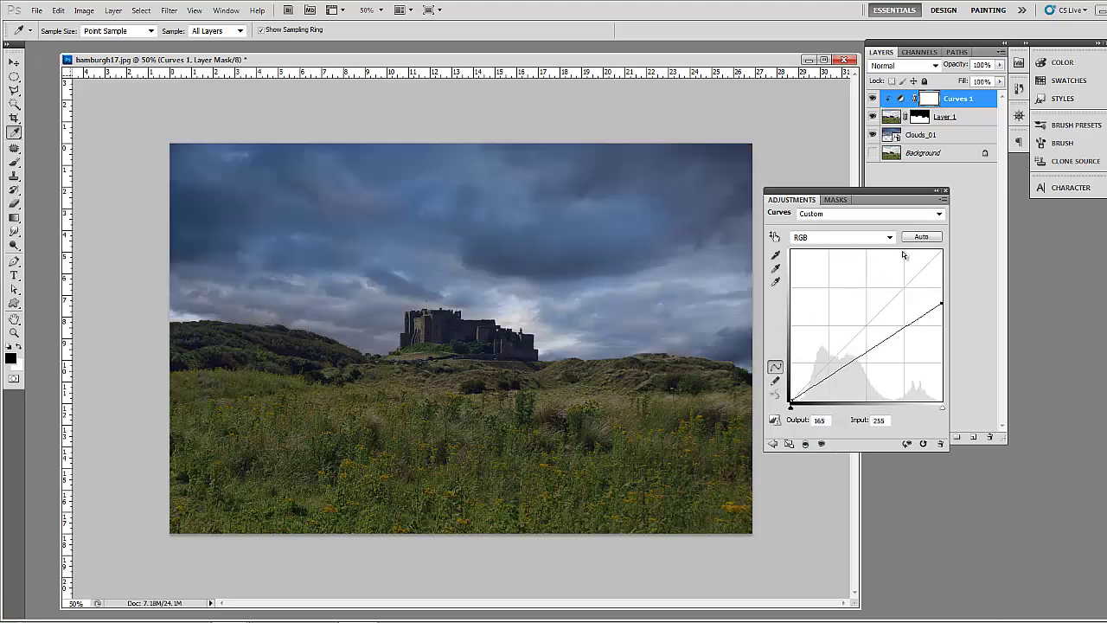
mouse_move(941, 304)
mouse_down()
mouse_move(944, 279)
mouse_move(951, 304)
mouse_up()
drag(791, 403, 805, 419)
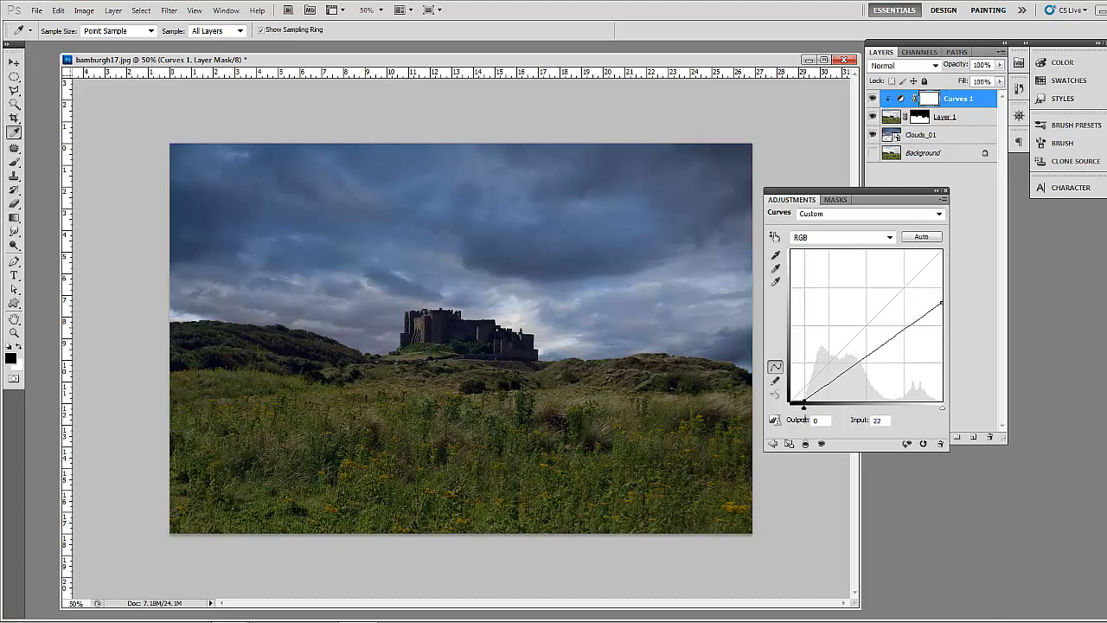
Steepen the Blue curve with its white point at input 172, lift its black end, and add a midpoint at input 100, output 163
click(886, 239)
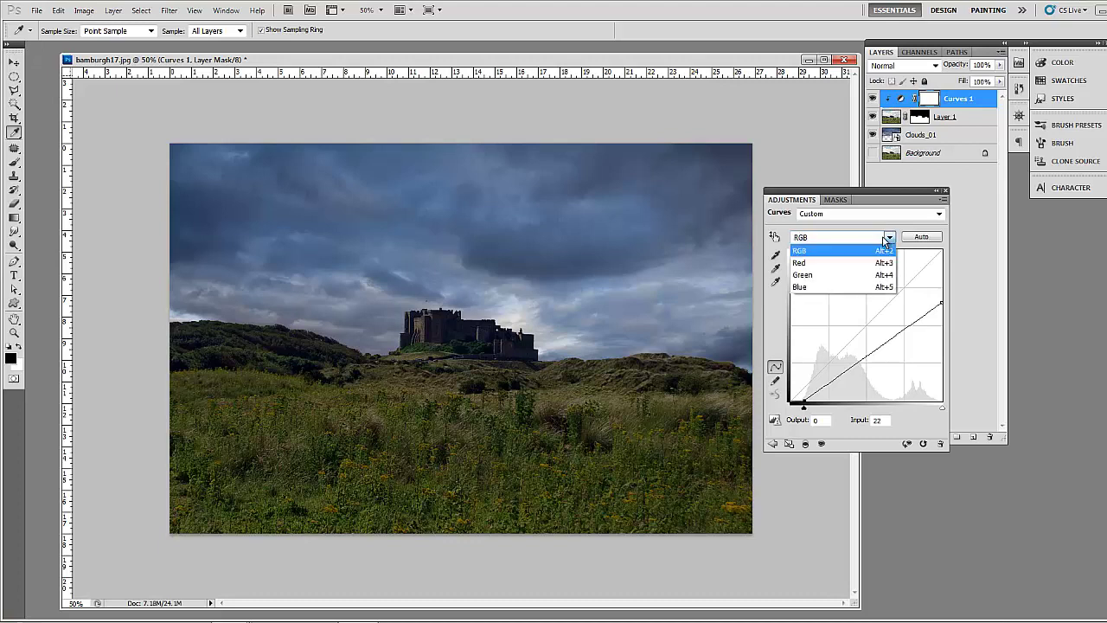
click(818, 287)
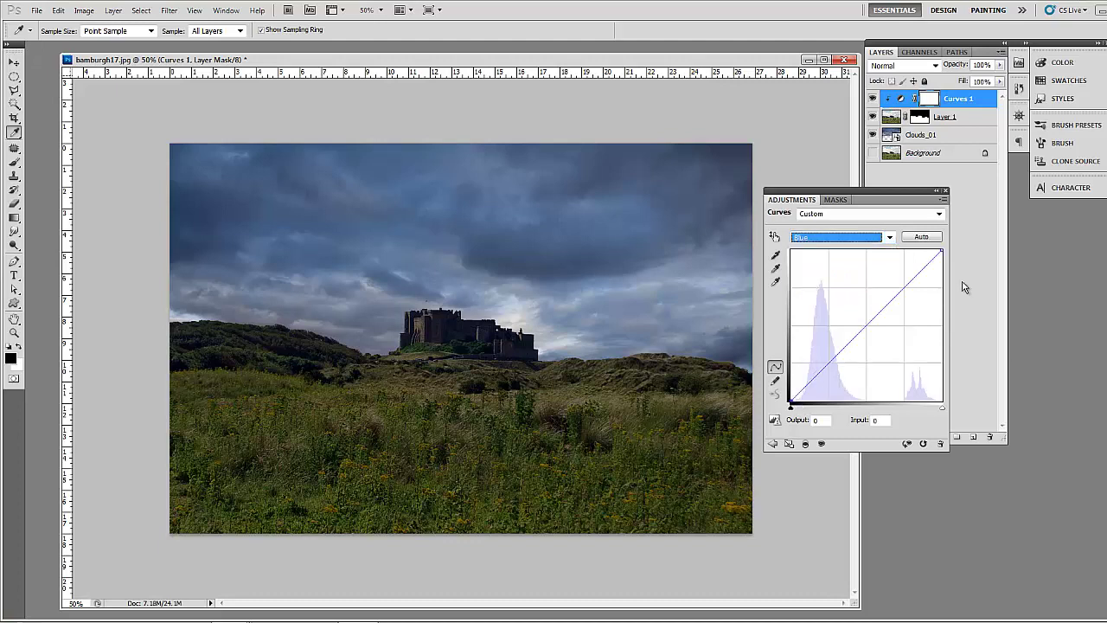
drag(942, 250, 889, 236)
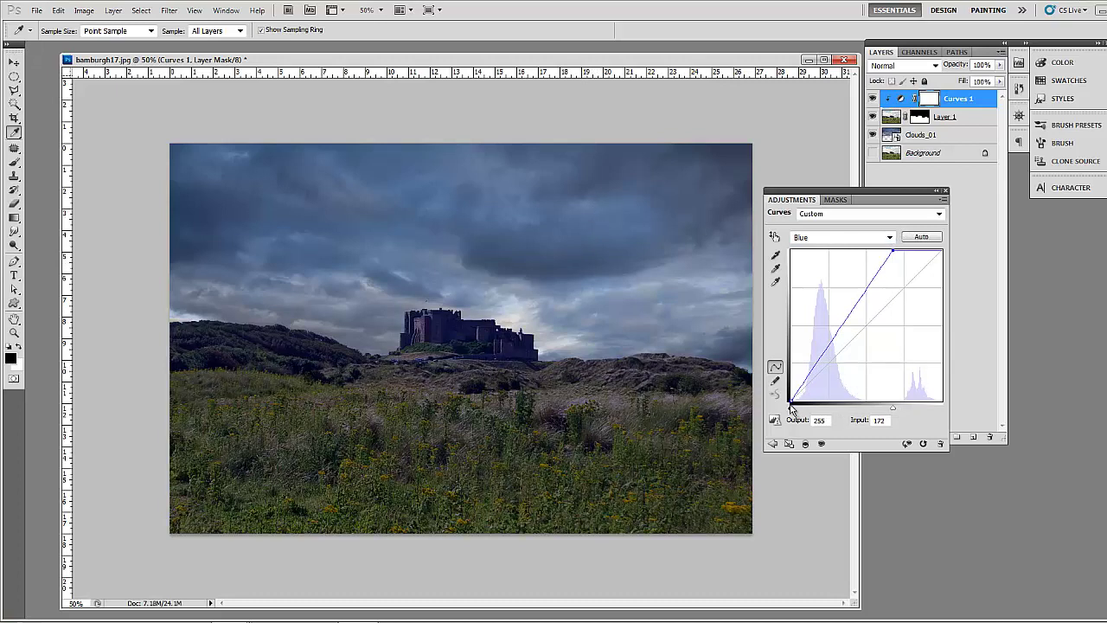
drag(789, 400, 768, 368)
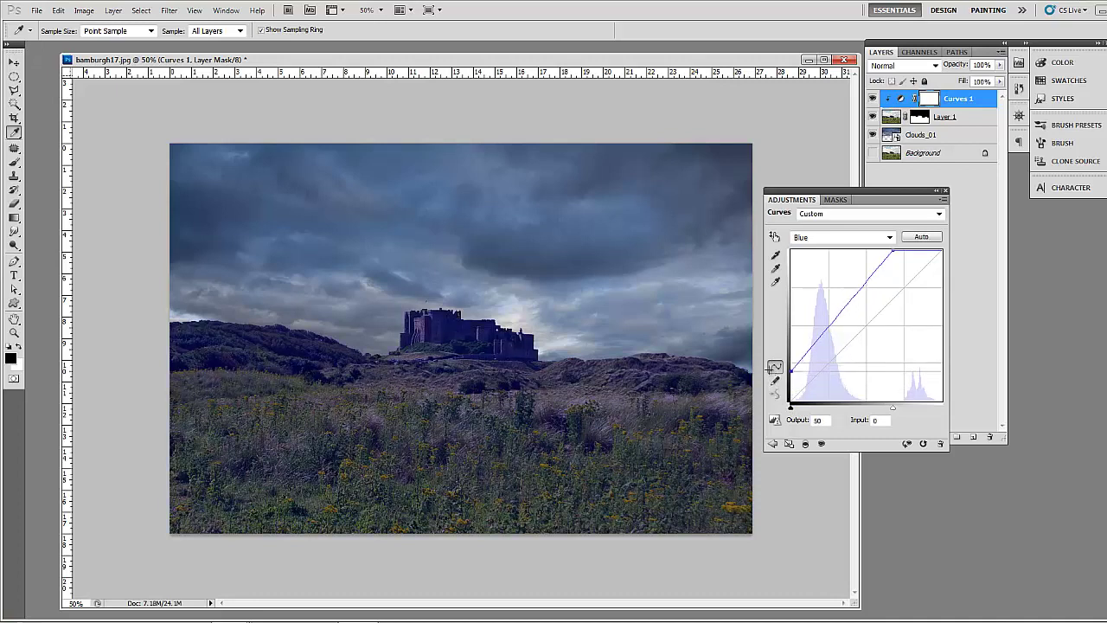
click(848, 307)
drag(849, 306, 850, 304)
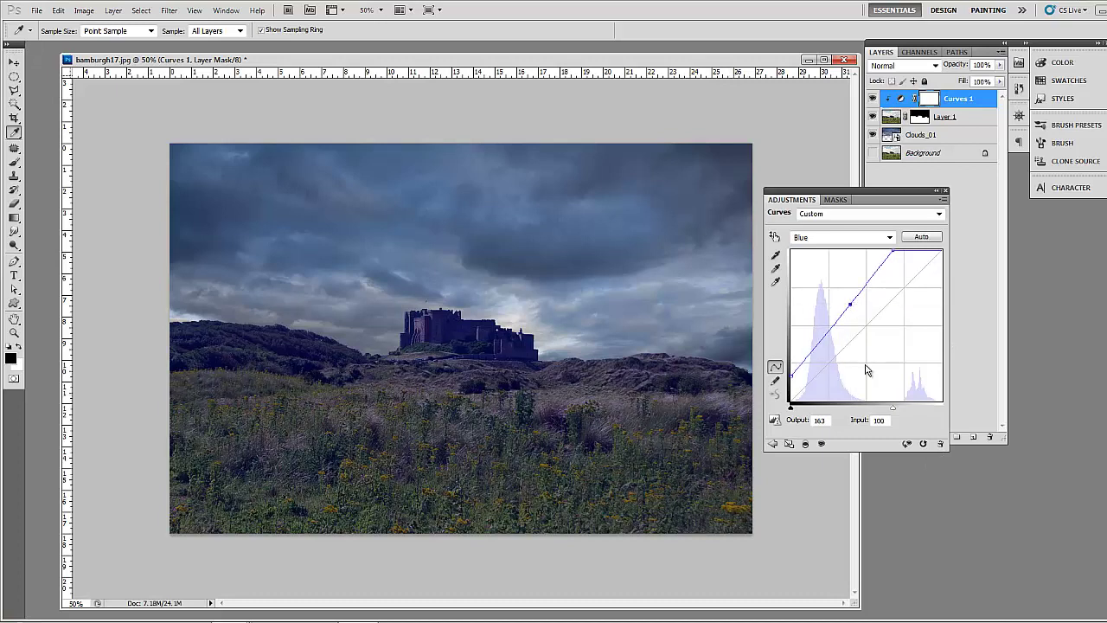
Set the Red curve's black point to input 28 and its white point to input 247
click(832, 238)
click(822, 262)
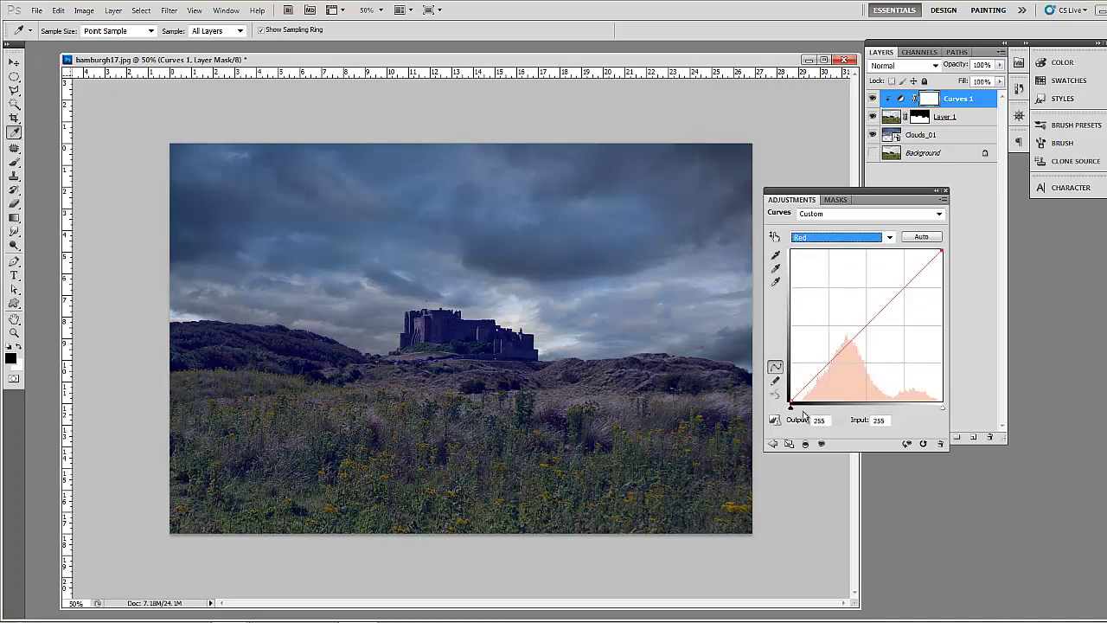
drag(790, 407, 806, 408)
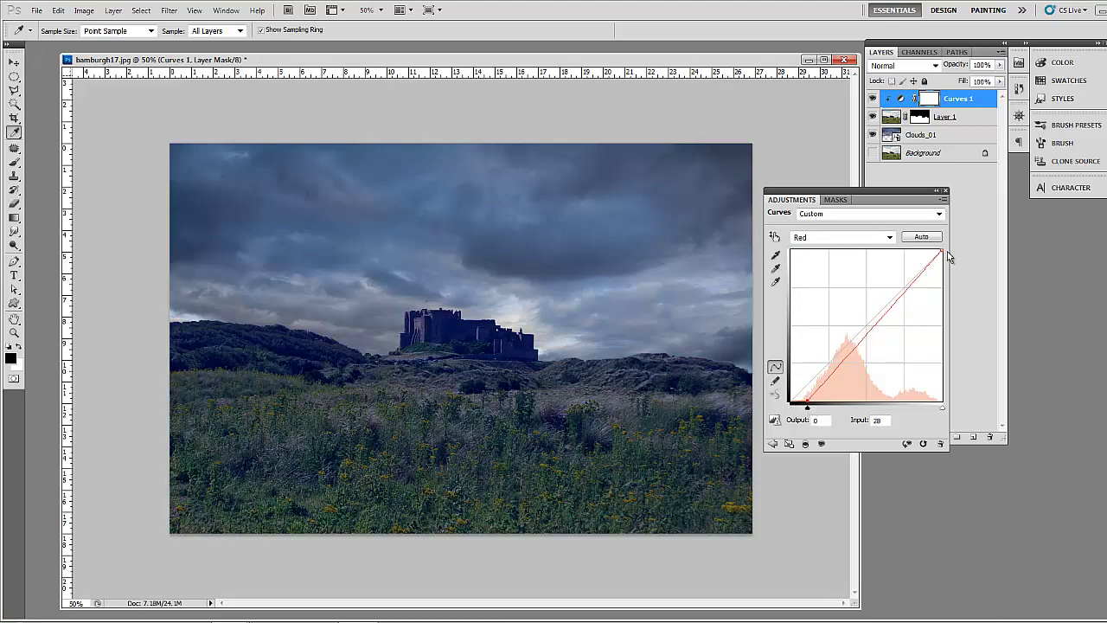
mouse_move(941, 251)
mouse_down()
mouse_move(941, 261)
mouse_move(938, 239)
mouse_up()
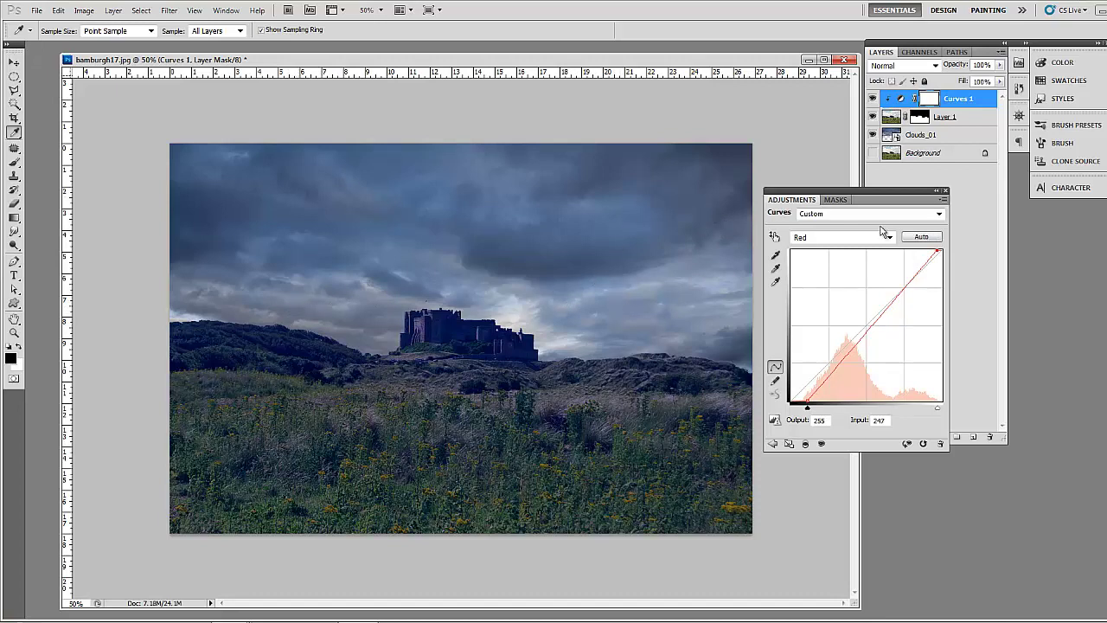
Shape the Green curve with points at input 135, output 131 and input 17, output 20, and move its white point to input 237
click(830, 238)
click(821, 275)
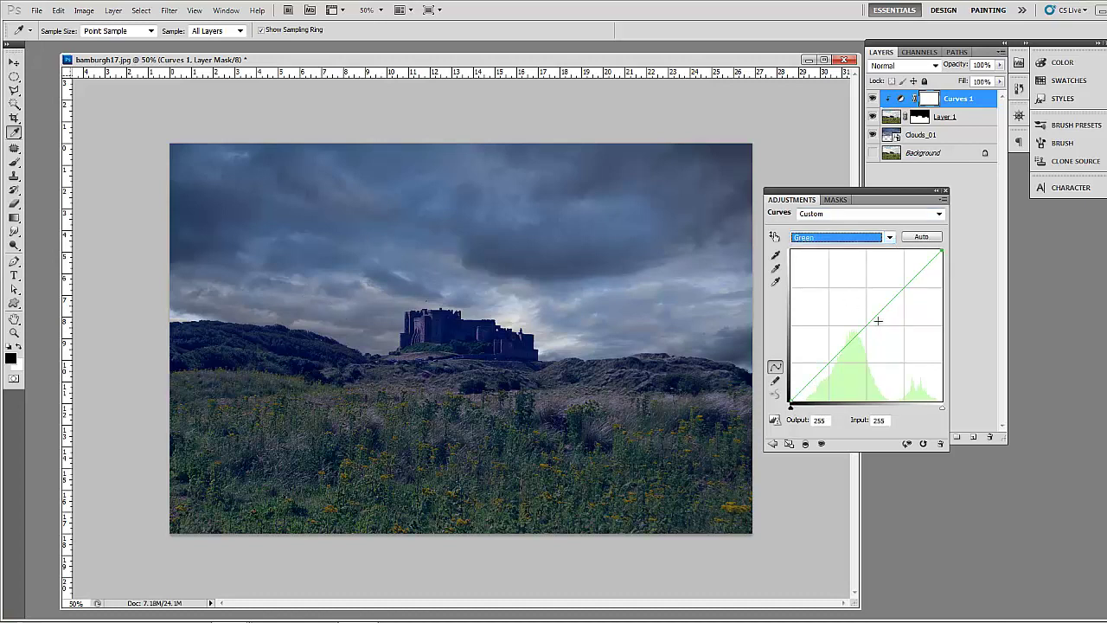
click(869, 321)
drag(869, 320, 870, 323)
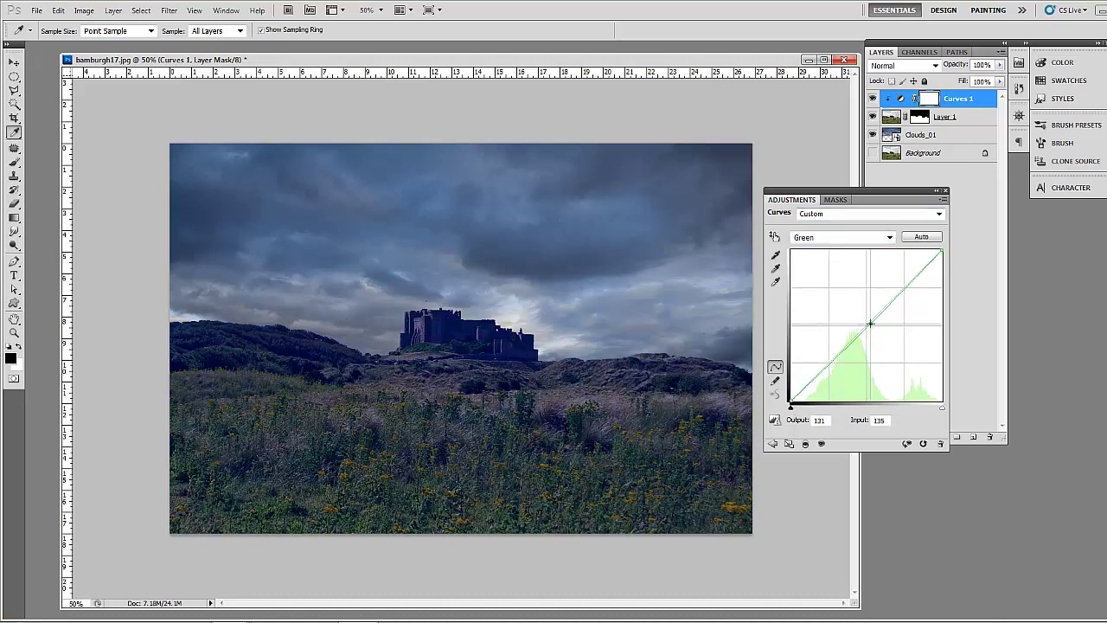
drag(802, 390, 801, 389)
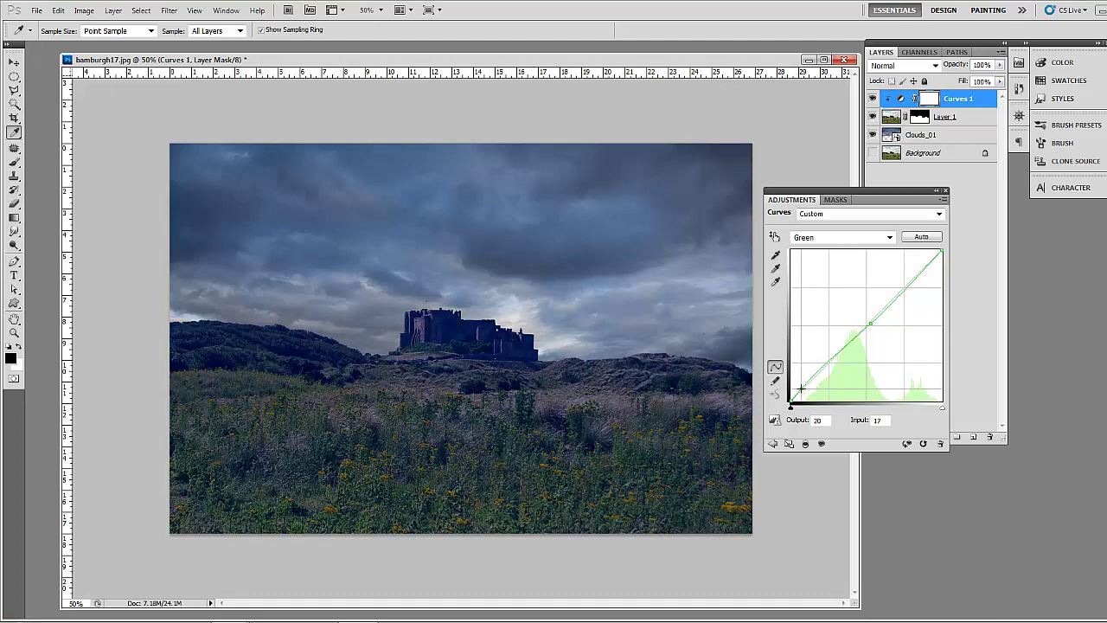
drag(940, 252, 934, 245)
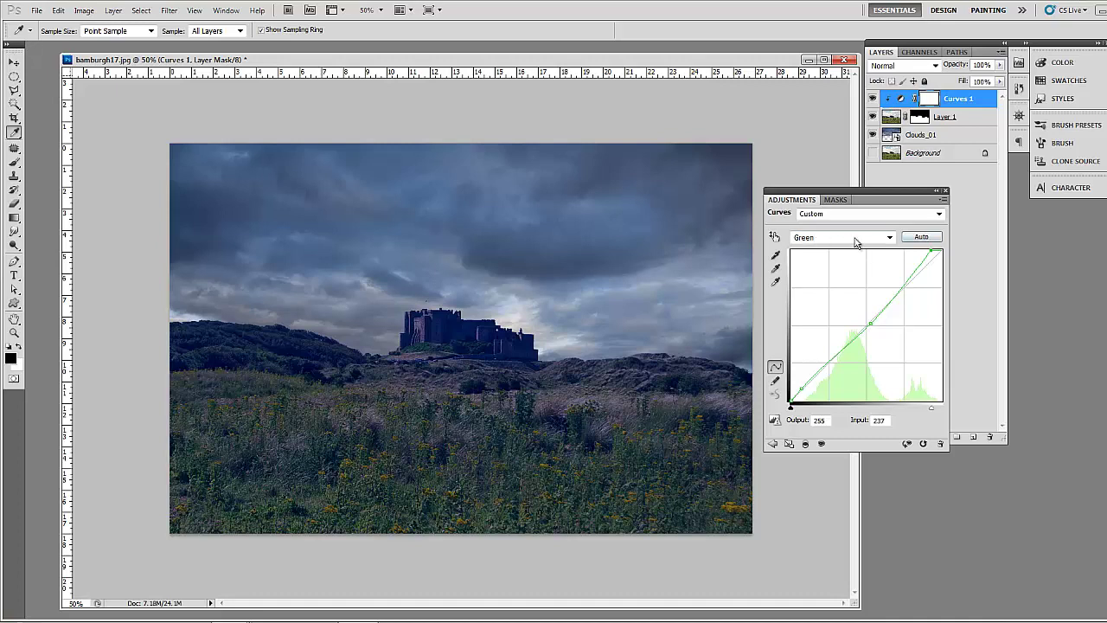
Add two points to the RGB curve, at input 139, output 86 and input 67, output 35
click(855, 243)
click(840, 248)
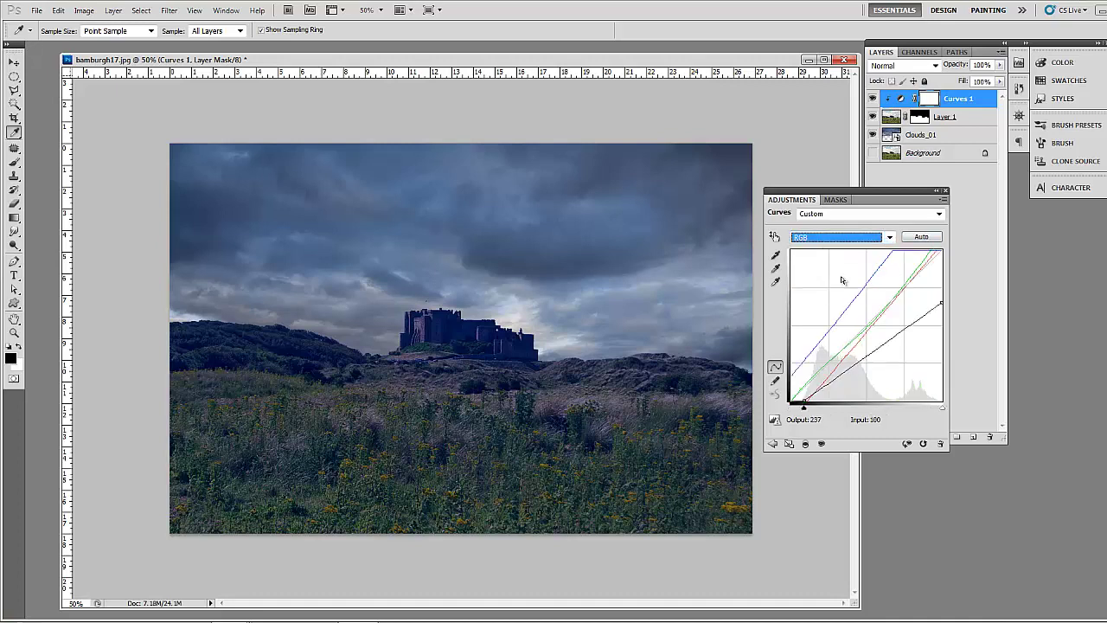
click(825, 241)
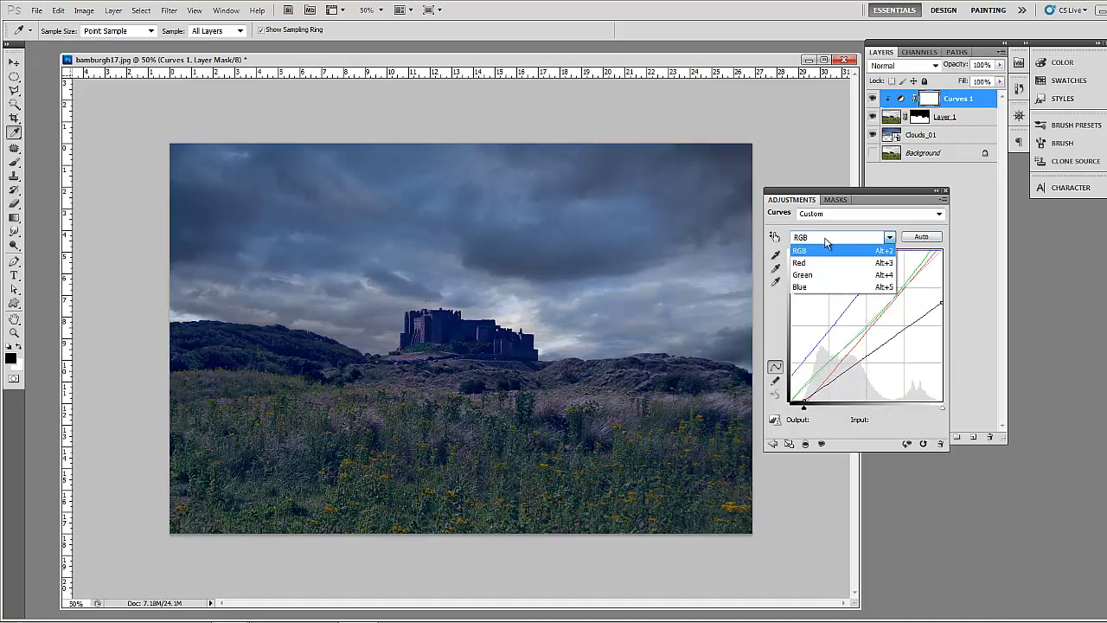
click(807, 250)
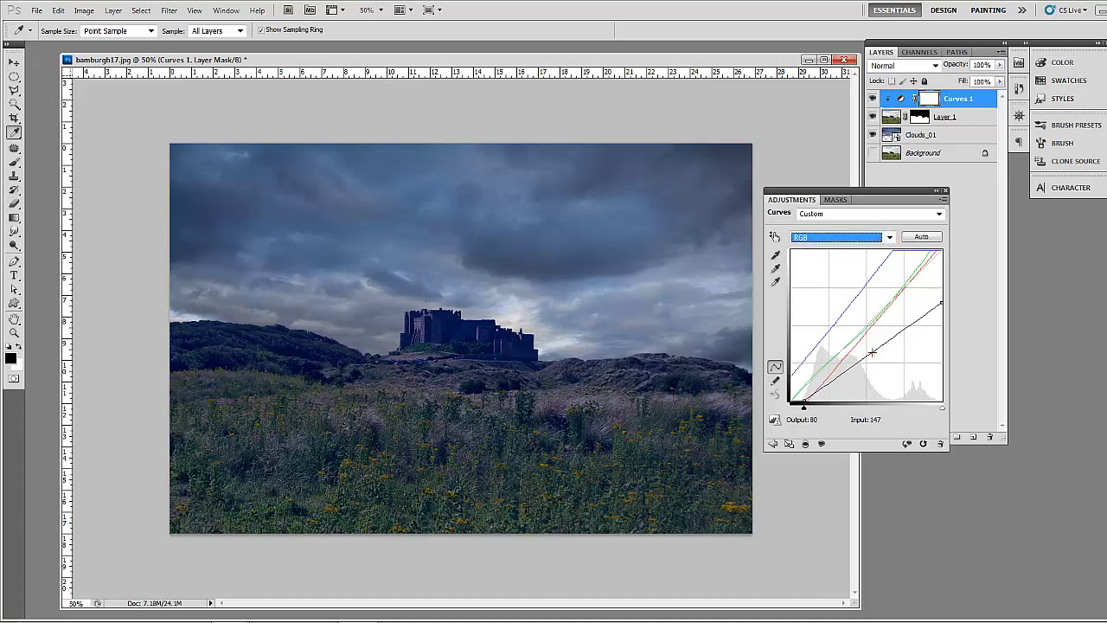
drag(872, 352, 873, 350)
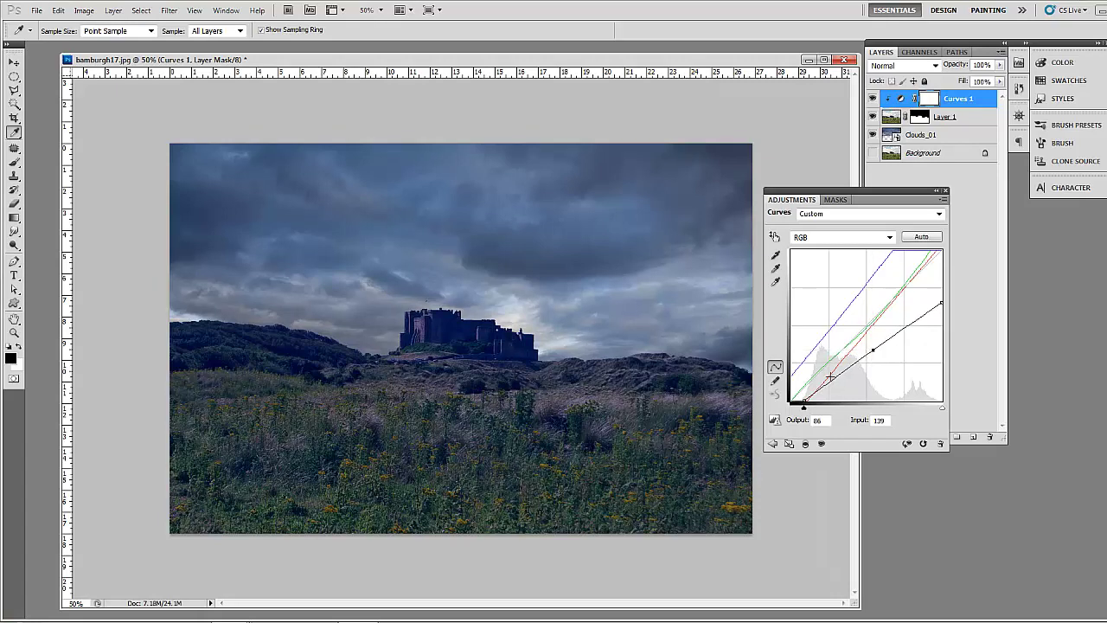
click(828, 382)
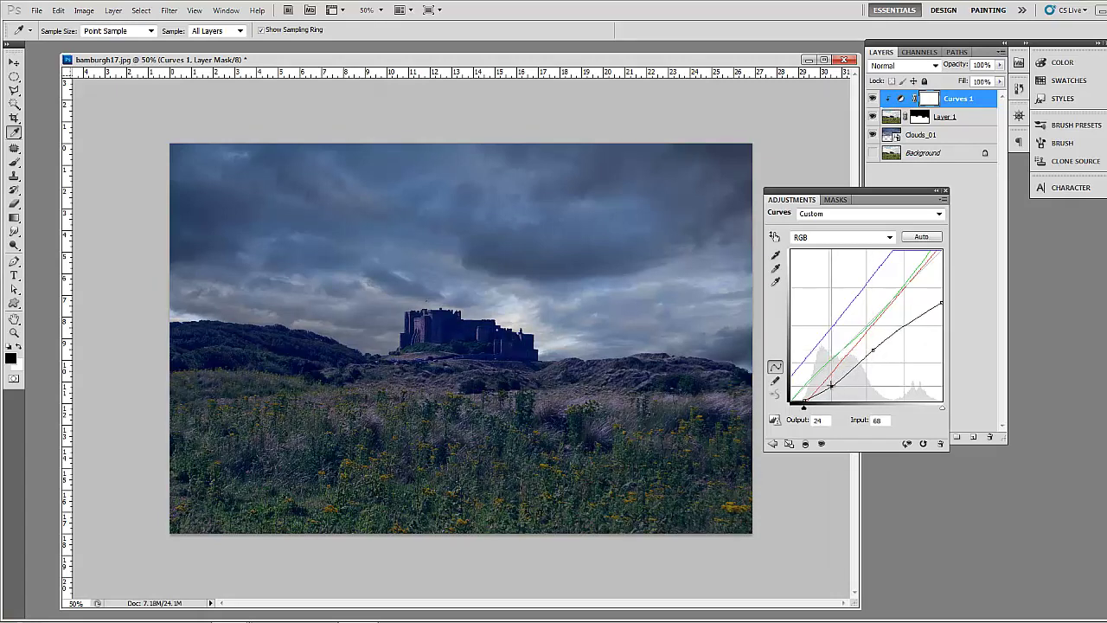
drag(829, 382, 830, 379)
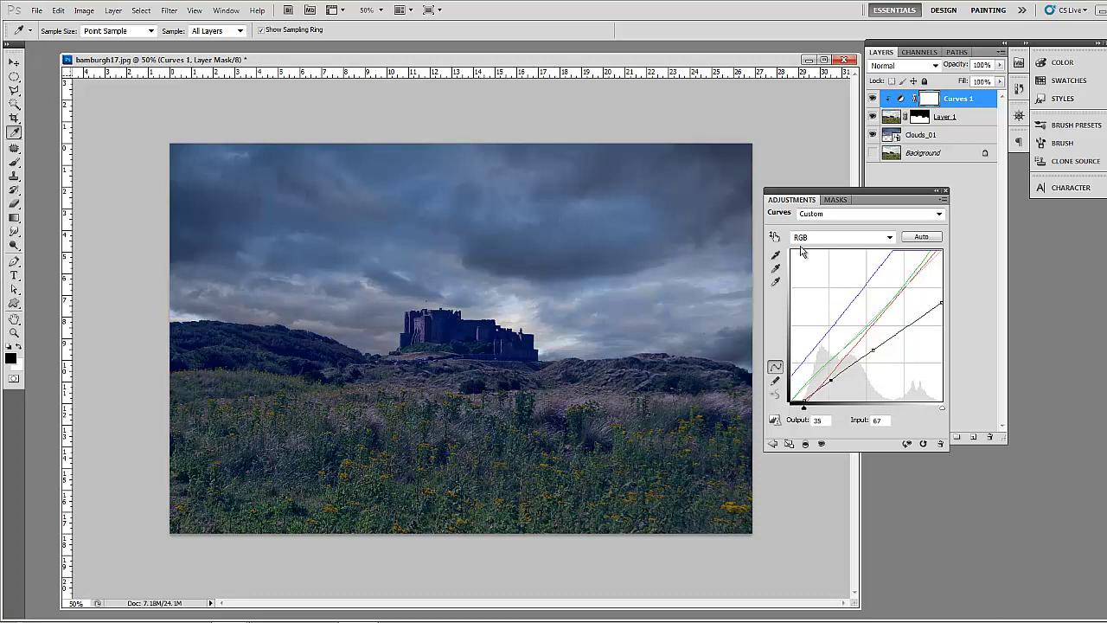
Use the on-image adjustment tool on the castle wall to raise the Blue curve's midpoint to output 171 at input 100
click(775, 236)
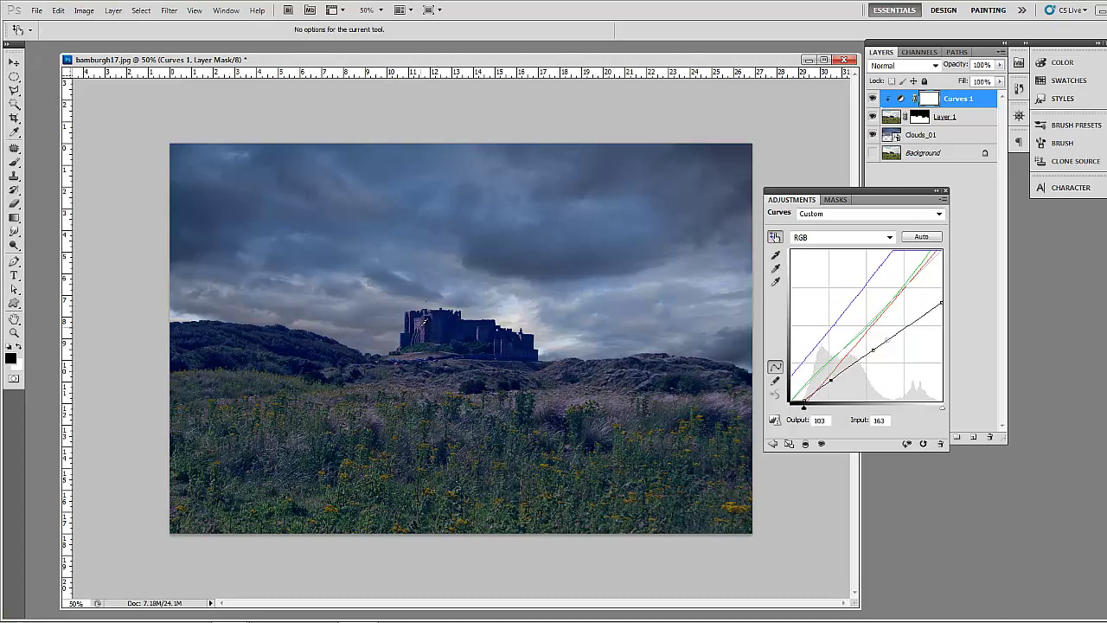
click(417, 326)
drag(417, 327, 423, 328)
click(836, 237)
click(807, 287)
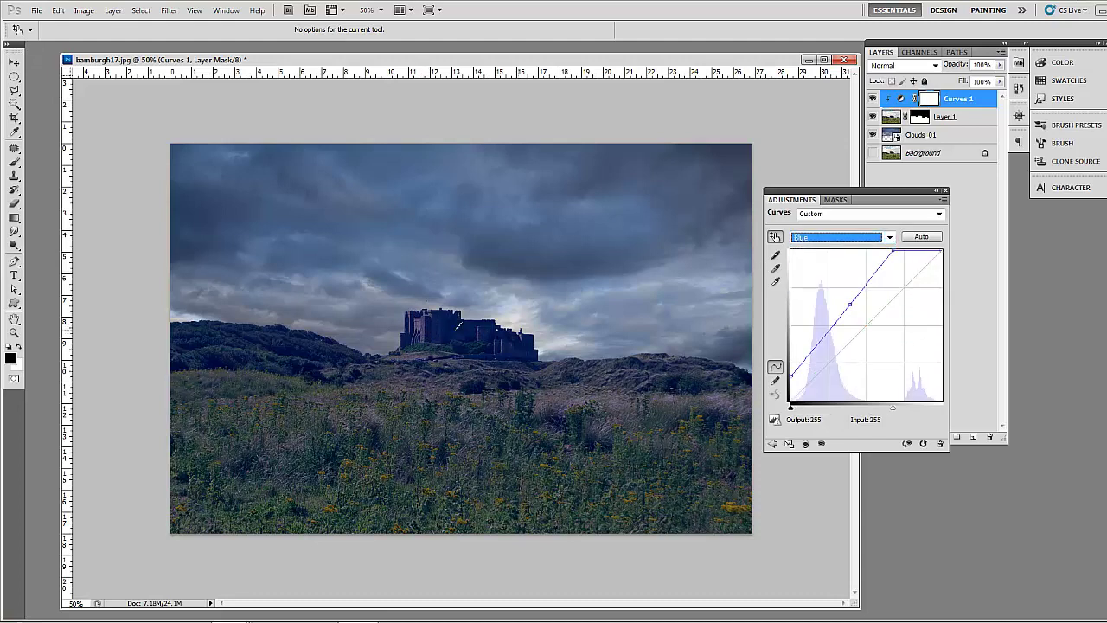
drag(416, 334, 418, 327)
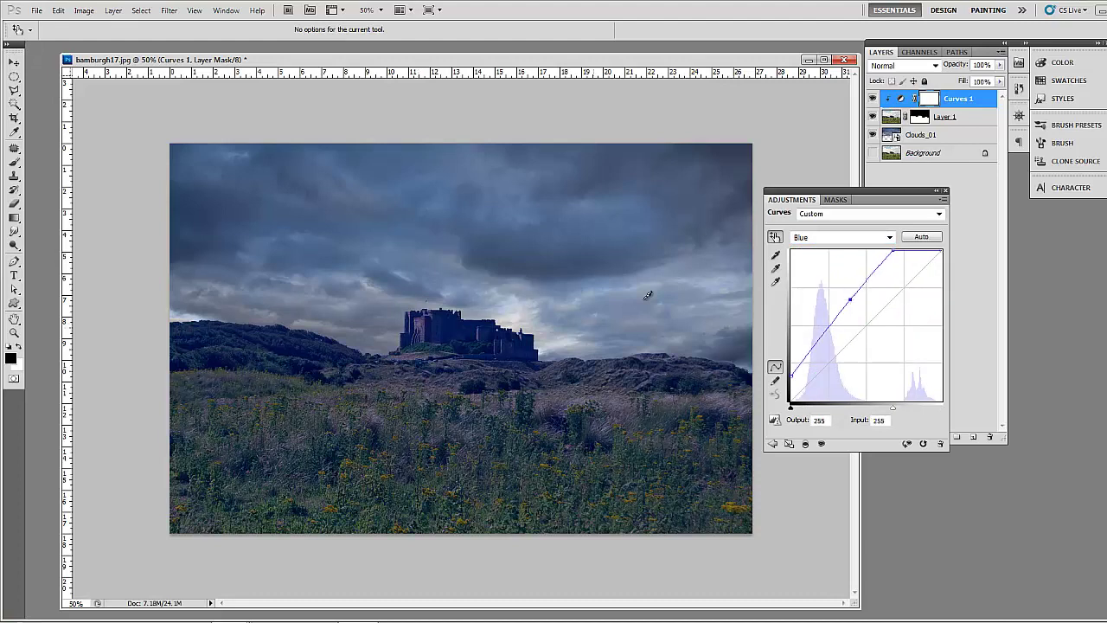
Move the Red curve's white point to input 252 and close the curve settings
click(848, 235)
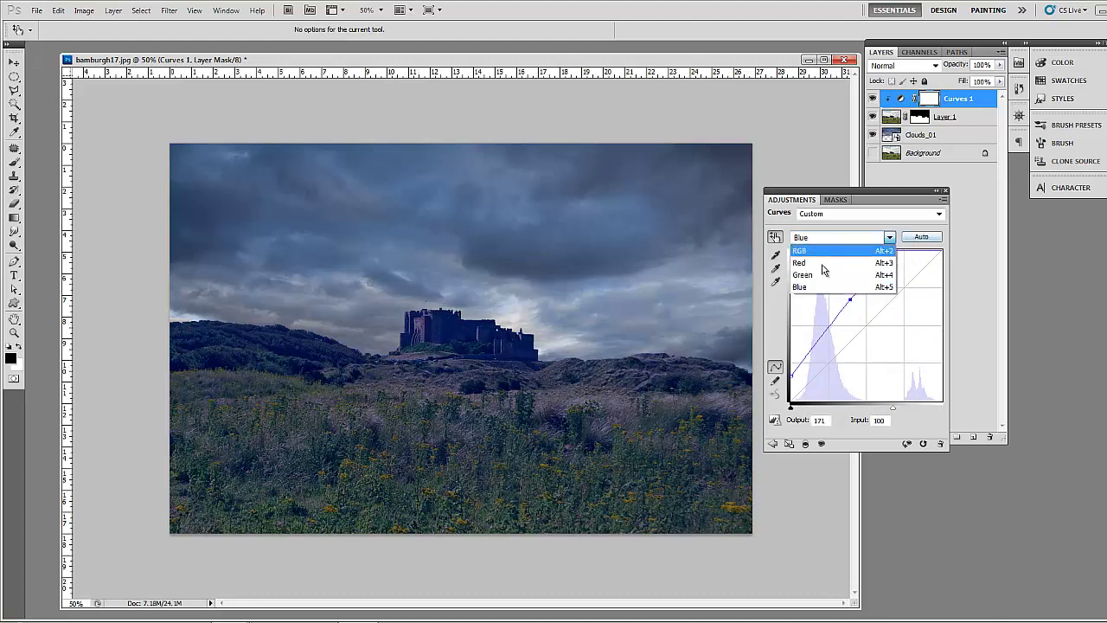
click(823, 264)
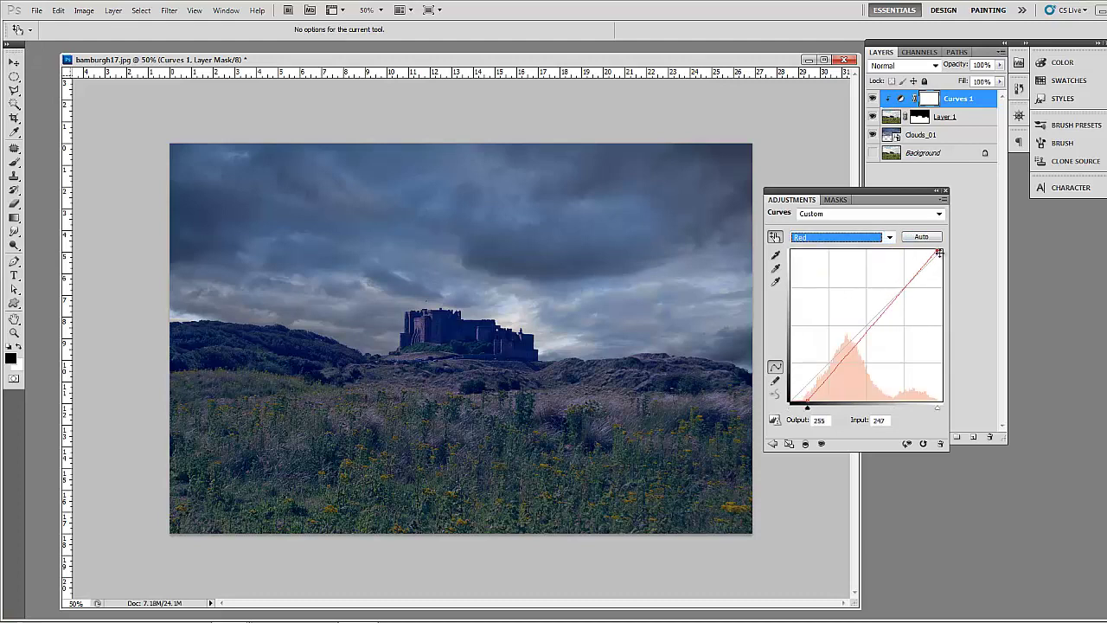
drag(938, 250, 941, 250)
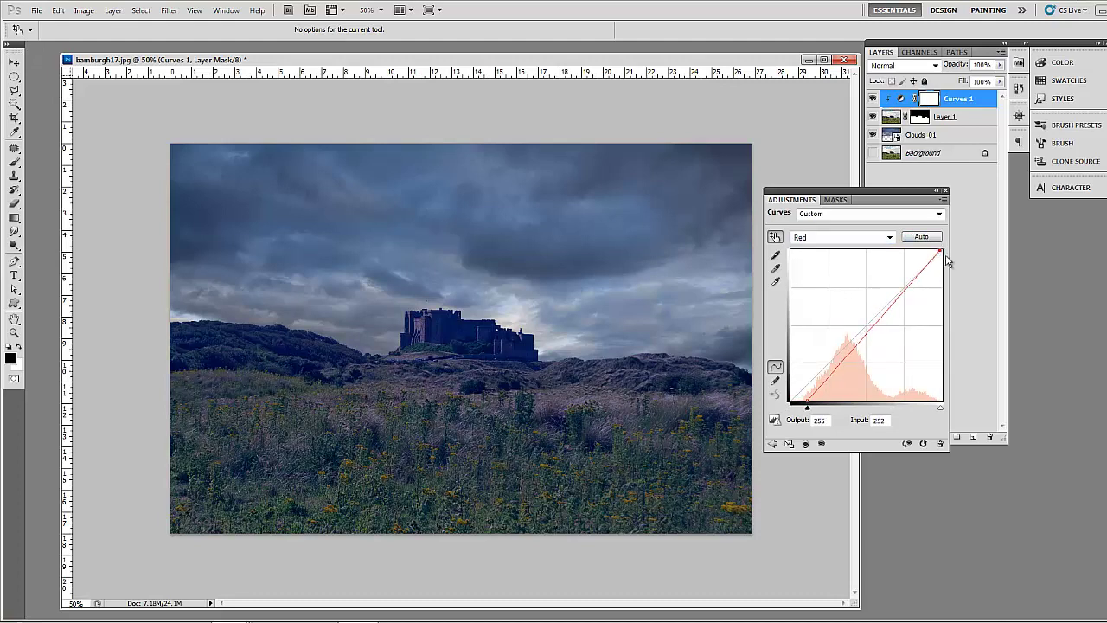
click(945, 191)
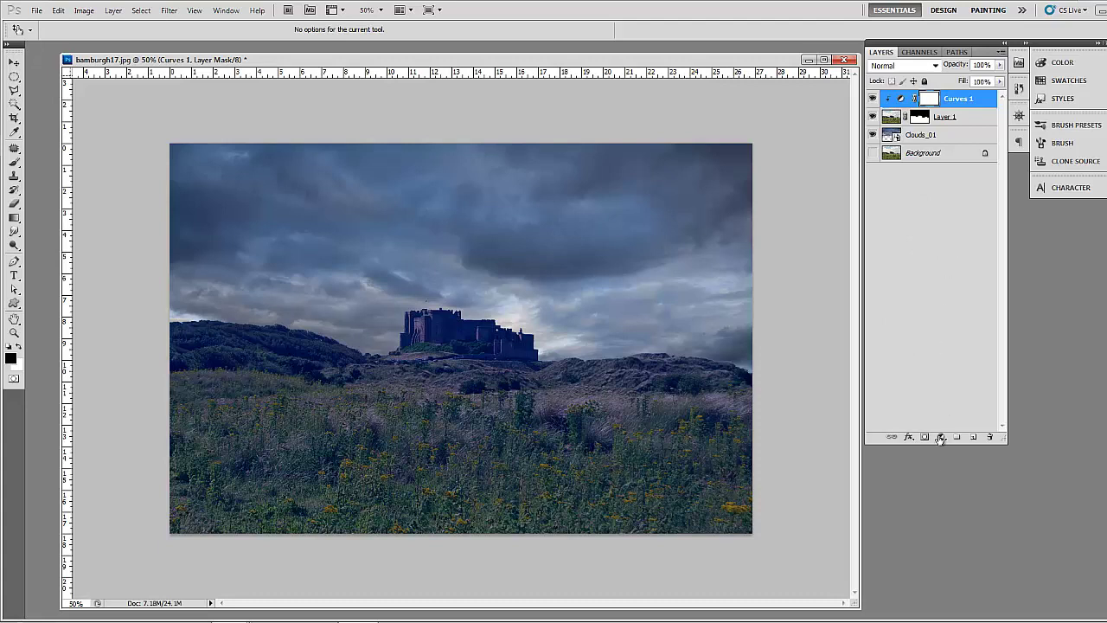
Add a Levels adjustment layer above Curves 1 with input levels of 21, 0.87 and 234
click(940, 438)
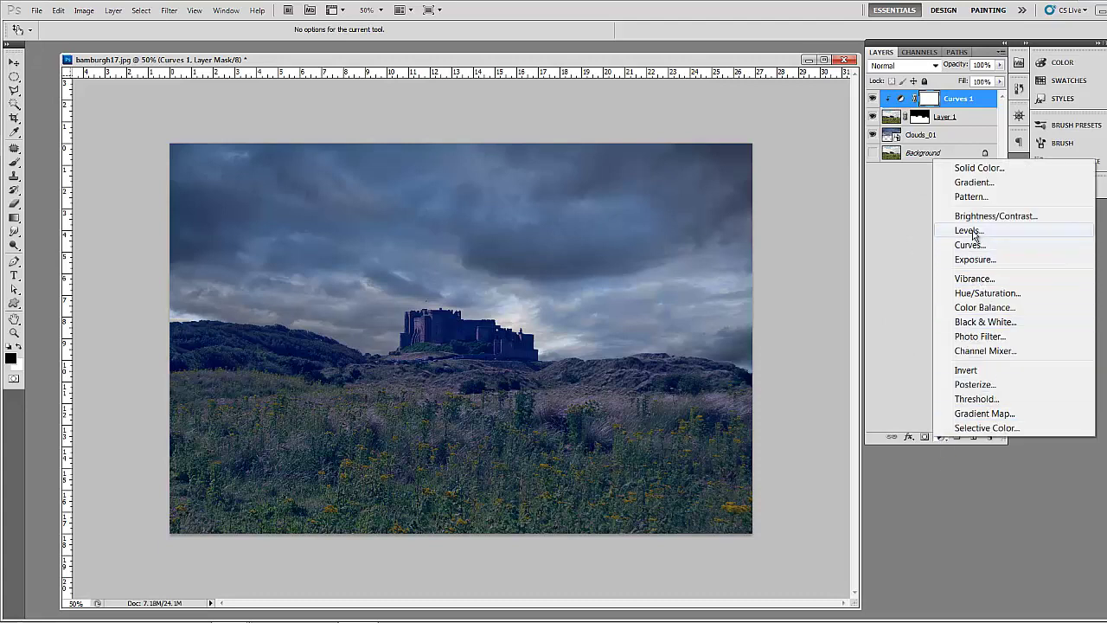
click(968, 231)
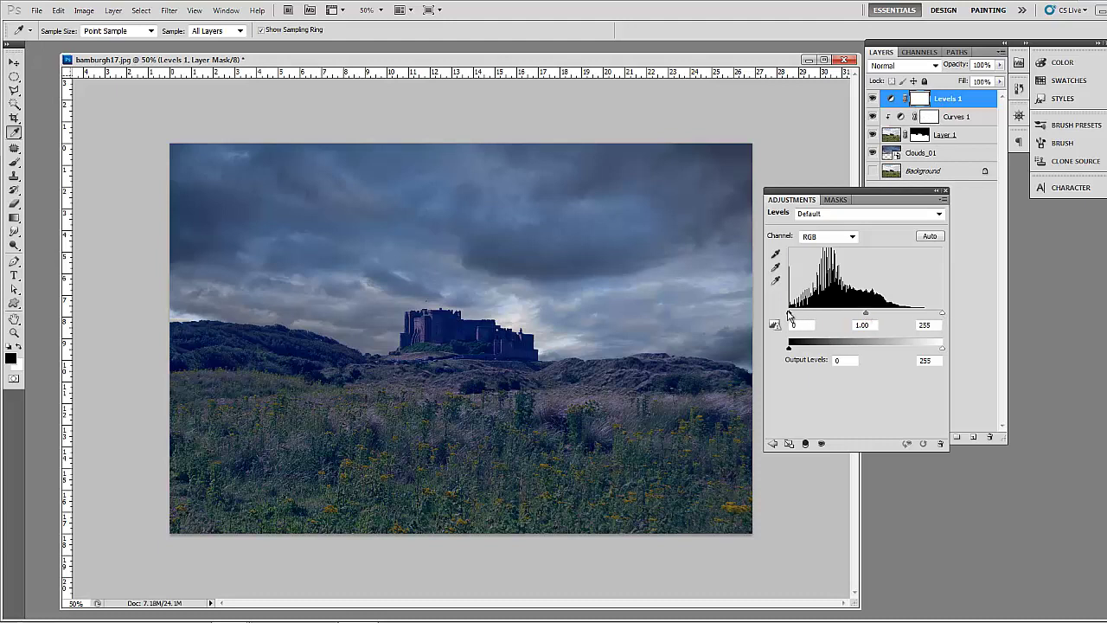
drag(788, 314, 801, 320)
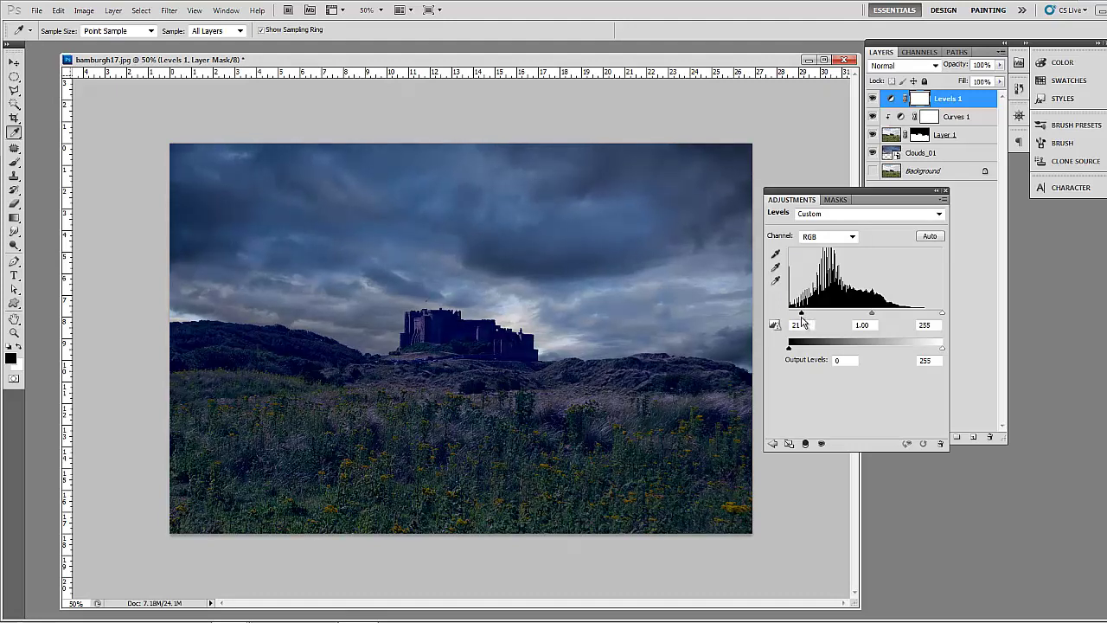
drag(874, 317, 931, 318)
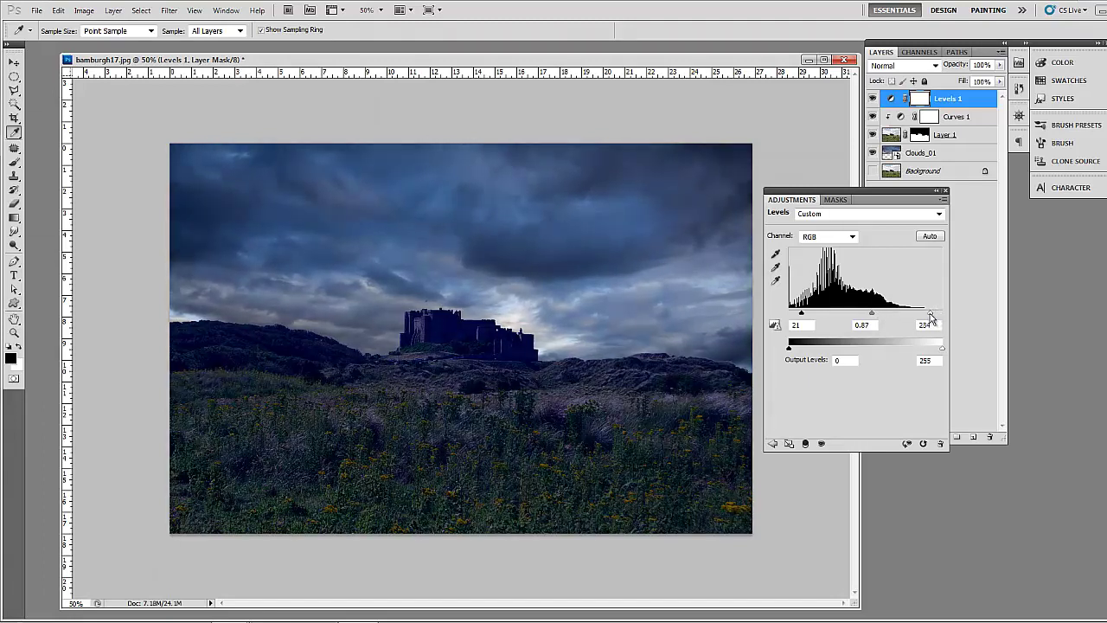
click(946, 190)
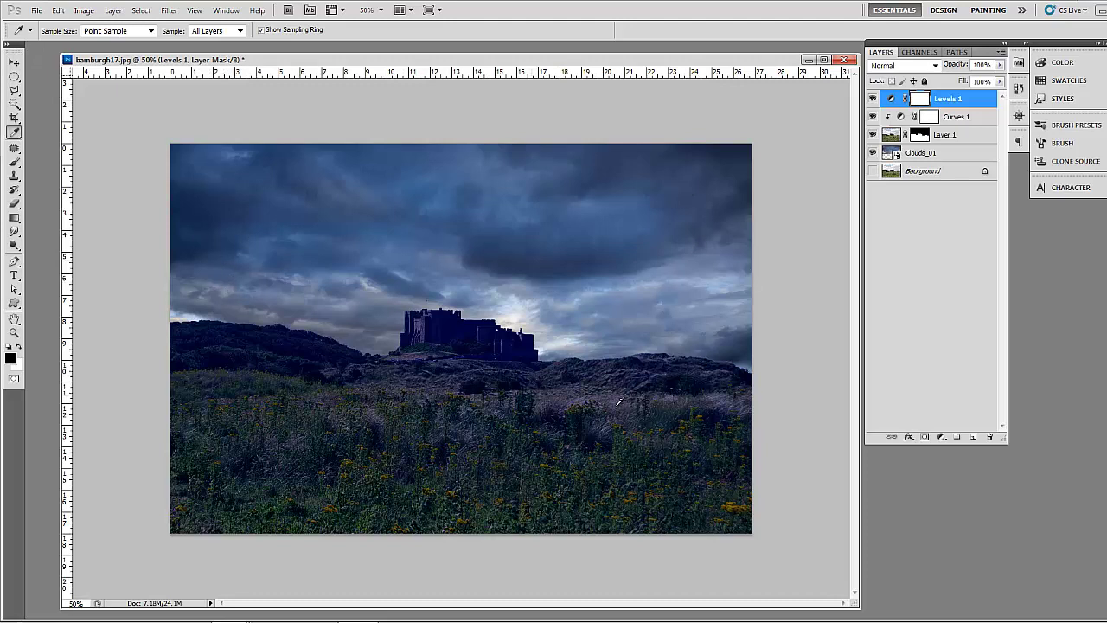
Switch between the two adjustment layers, leaving Curves 1 selected
click(952, 118)
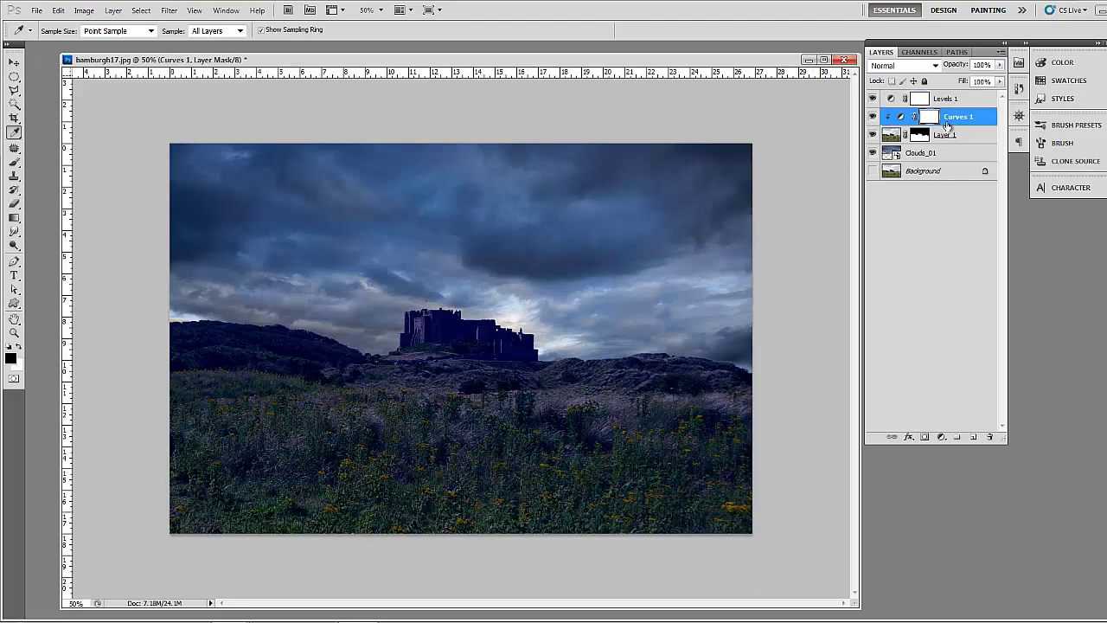
click(948, 100)
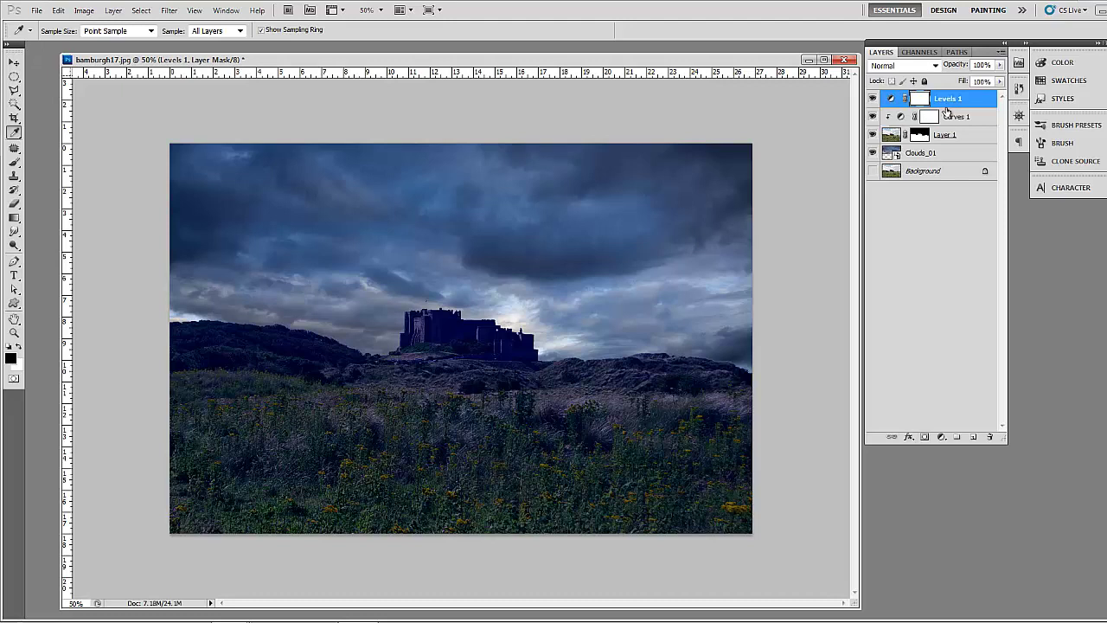
click(950, 119)
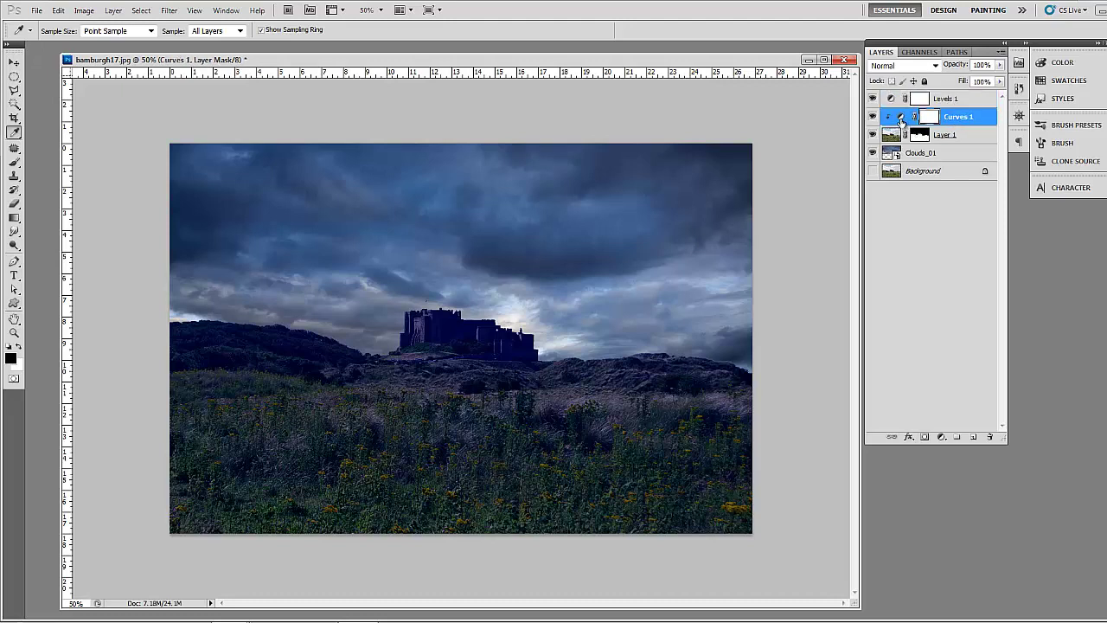
click(895, 99)
click(958, 119)
click(958, 101)
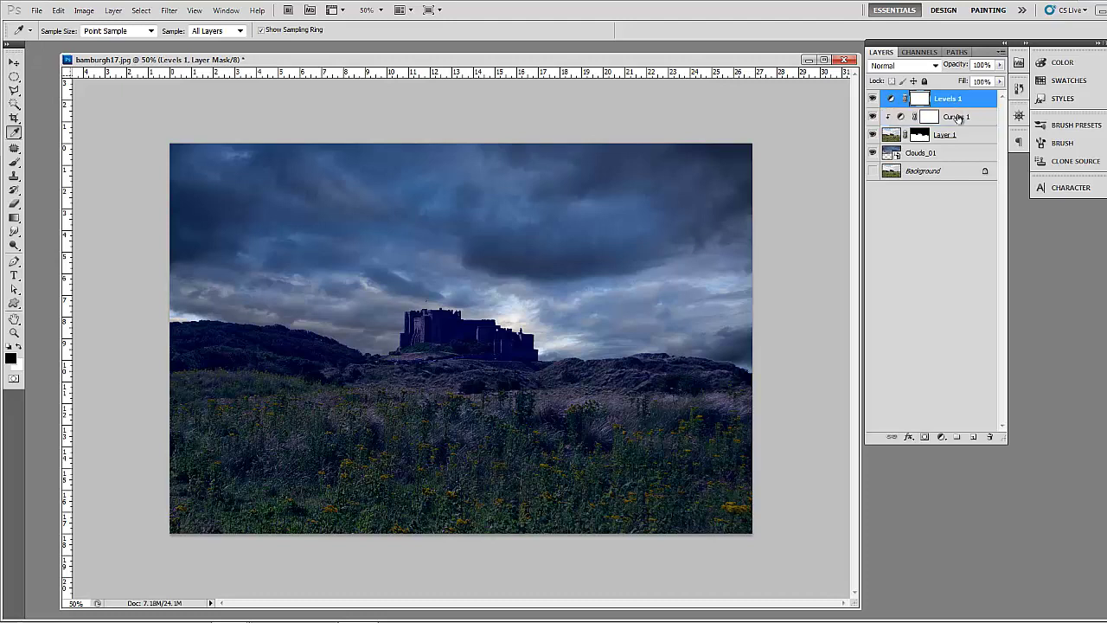
click(958, 119)
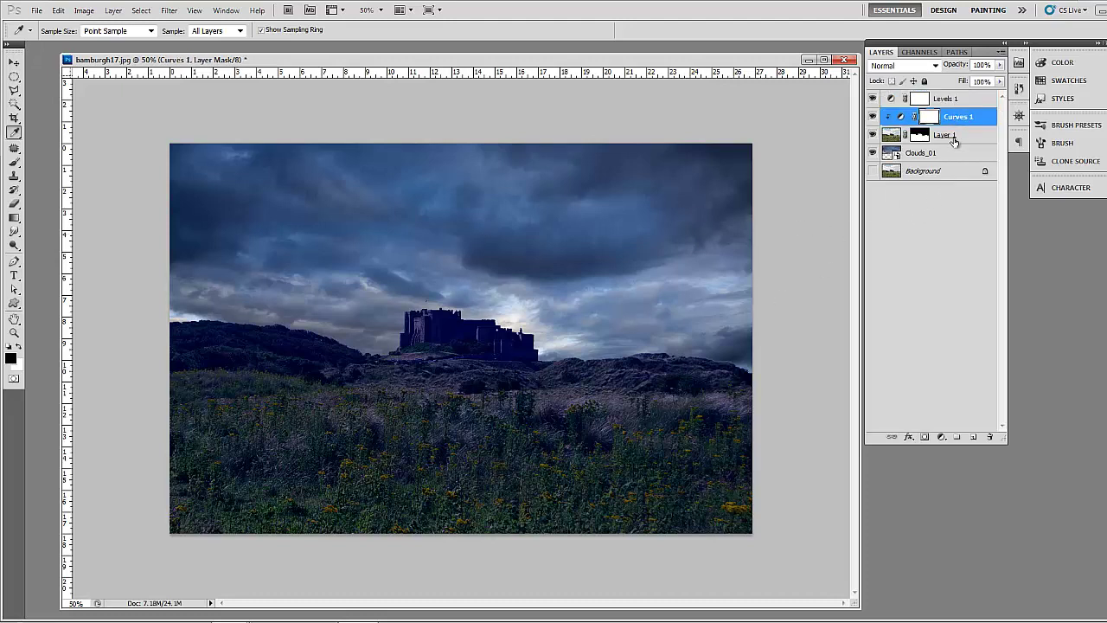
click(960, 101)
click(957, 118)
click(962, 103)
click(958, 119)
click(896, 101)
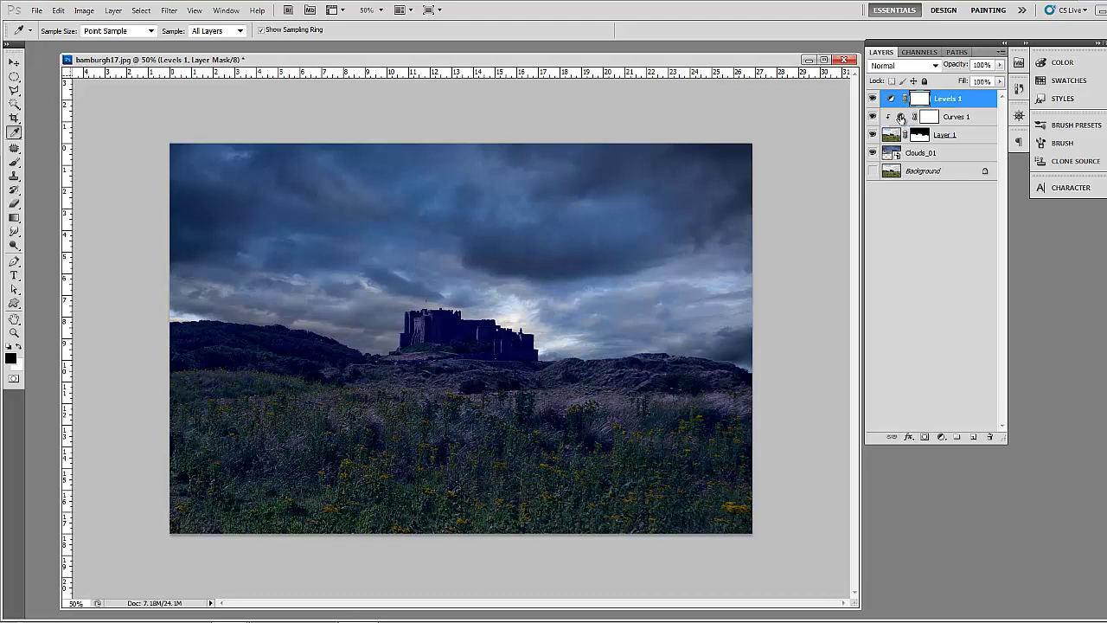
click(902, 118)
click(960, 100)
click(900, 118)
click(896, 103)
Review the RGB curve settings of the Curves 1 adjustment, close them, and select the Levels 1 layer
click(901, 119)
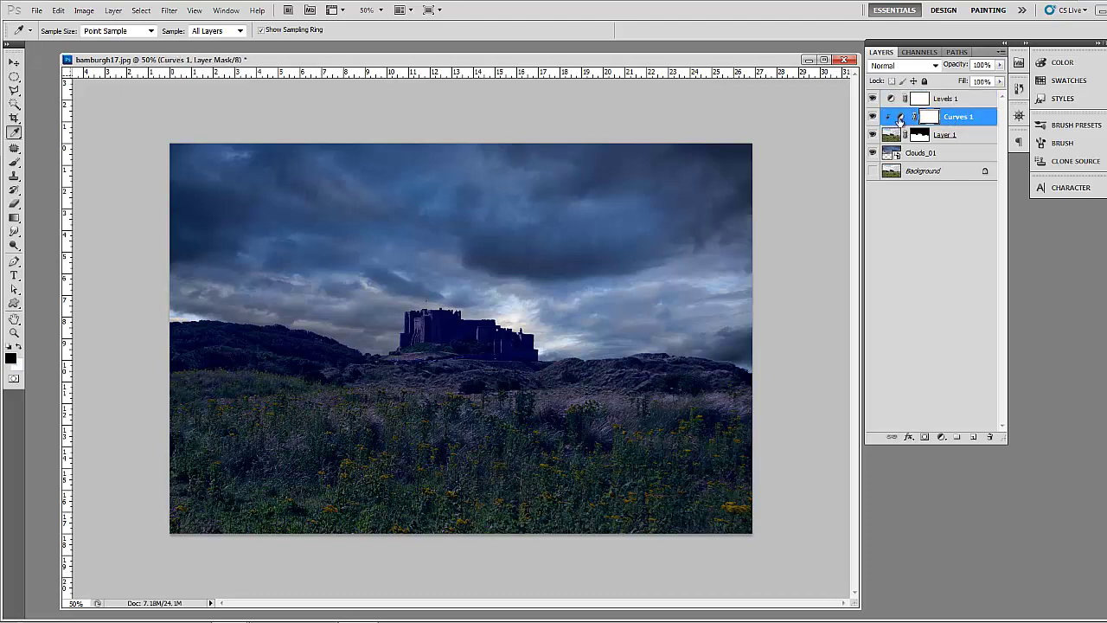
double_click(900, 118)
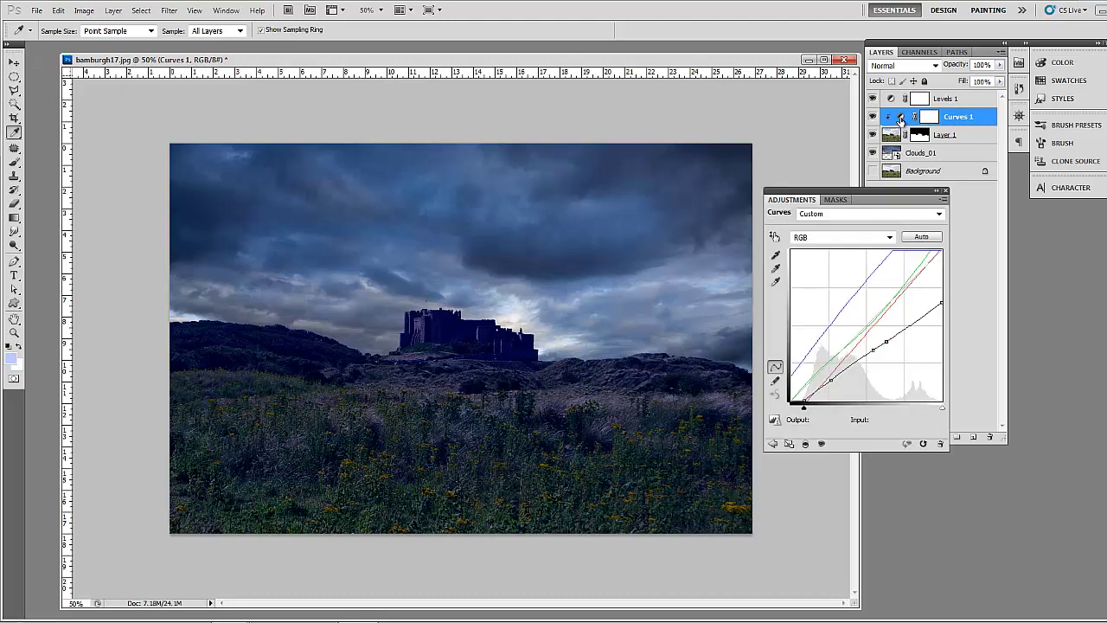
click(945, 192)
click(944, 102)
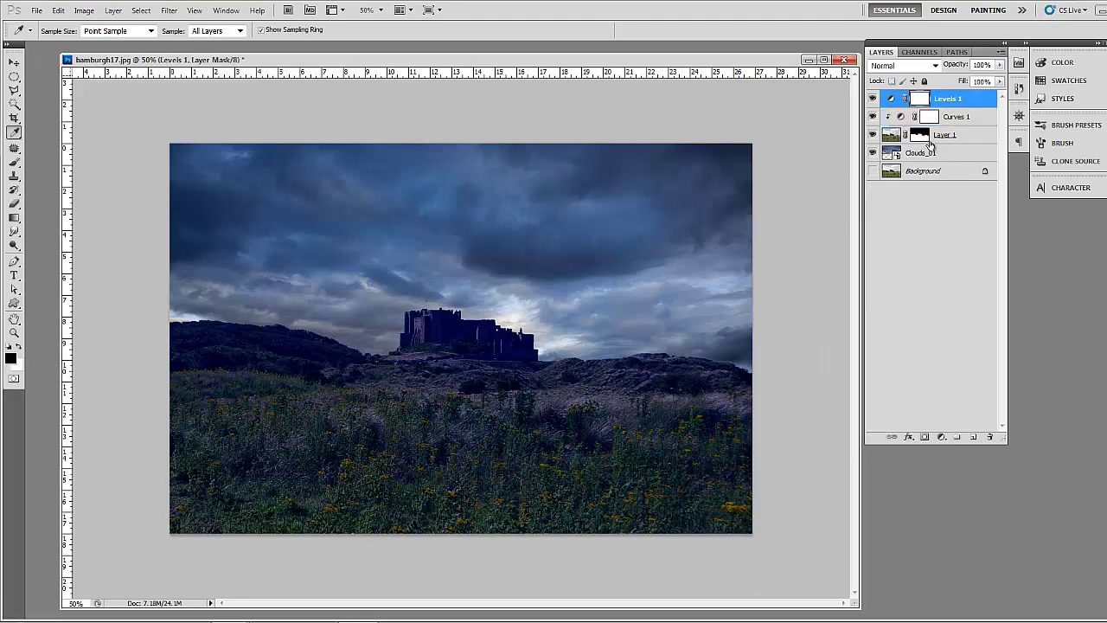
click(965, 120)
click(947, 102)
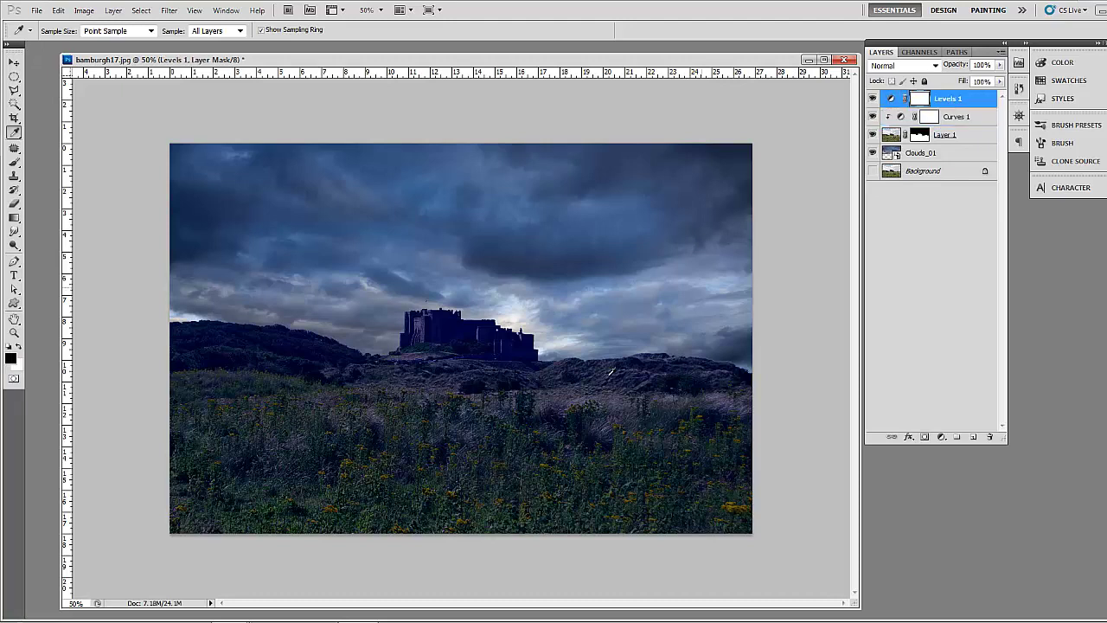